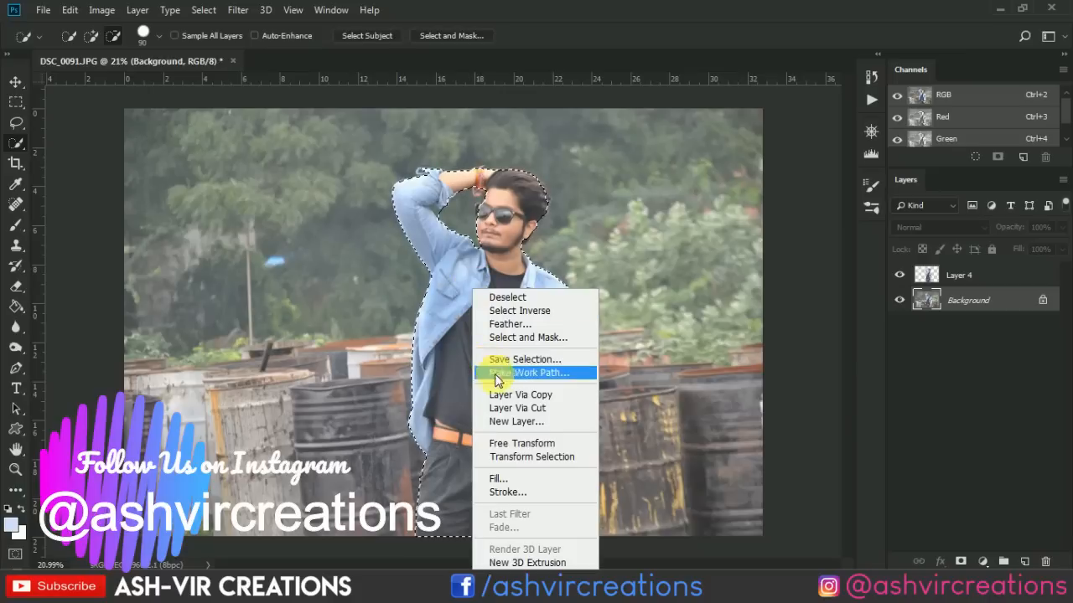
Copy the selected man to a new layer and hide the Background layer to isolate the cutout on transparency.
{"action": "left_click", "coordinate": [556, 401]}
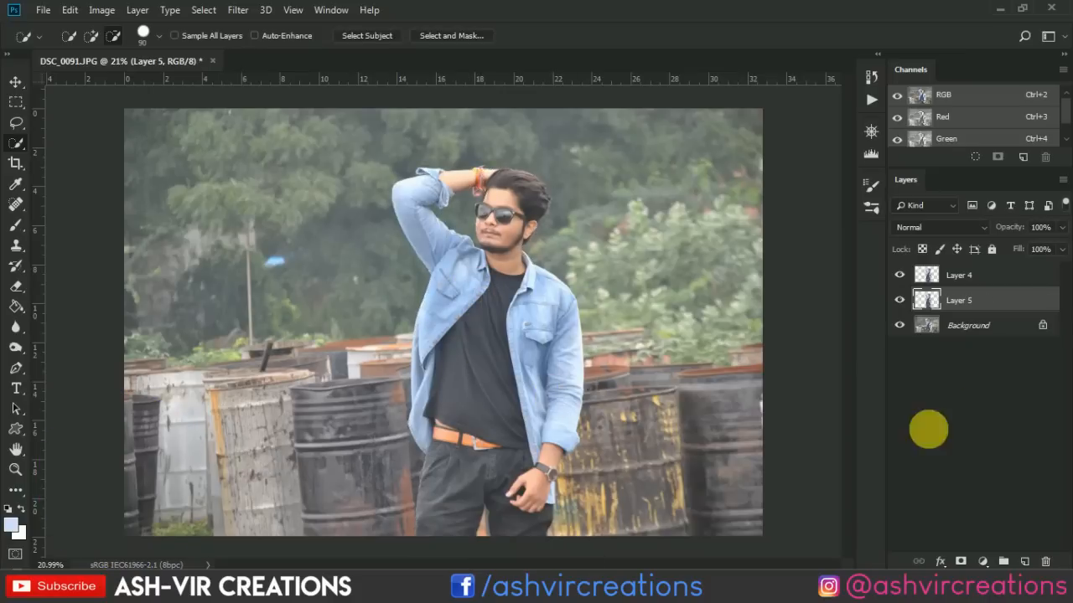
{"action": "left_click", "coordinate": [901, 325]}
{"action": "key", "text": "Delete"}
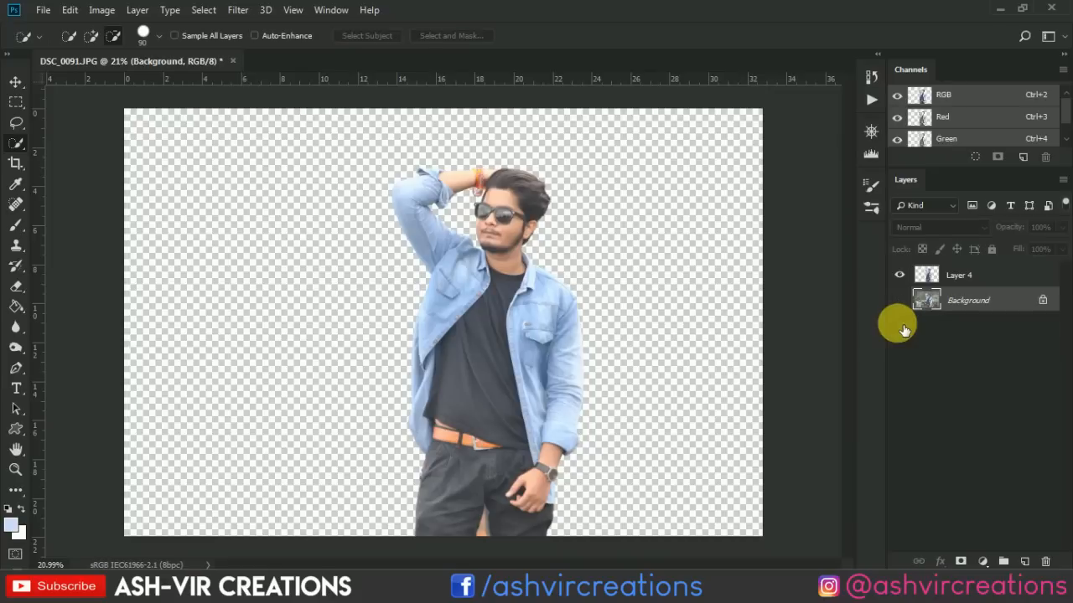
{"action": "key", "text": "v"}
{"action": "scroll", "coordinate": [407, 407], "scroll_direction": "down", "scroll_amount": 1}
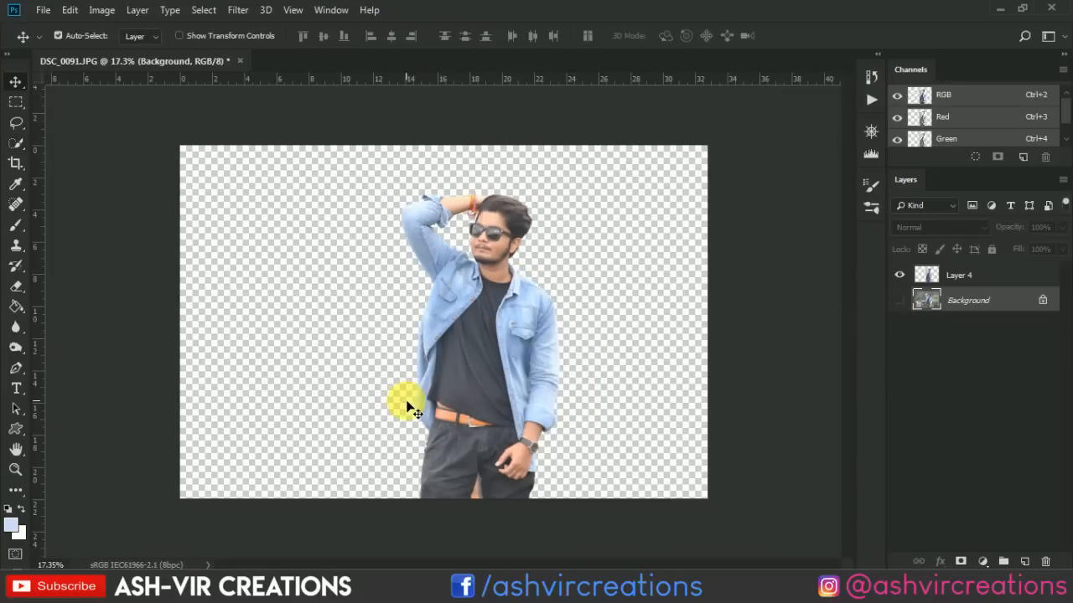
Convert the locked Background into a regular layer and hide it.
{"action": "scroll", "coordinate": [411, 408], "scroll_direction": "up", "scroll_amount": 2}
{"action": "double_click", "coordinate": [1022, 299]}
{"action": "key", "text": "Return"}
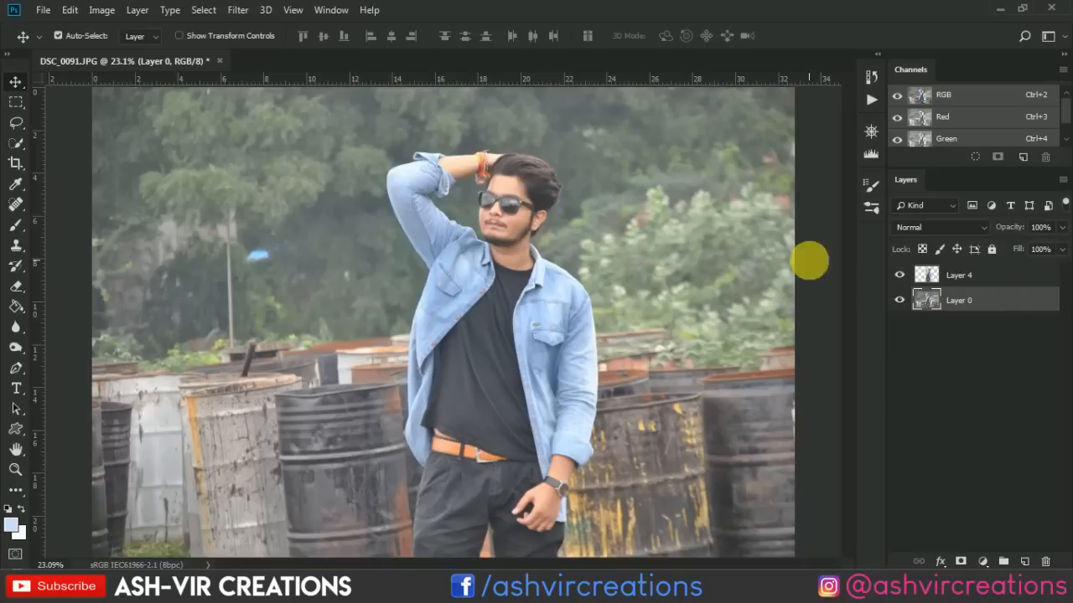
{"action": "scroll", "coordinate": [732, 293], "scroll_direction": "down", "scroll_amount": 1}
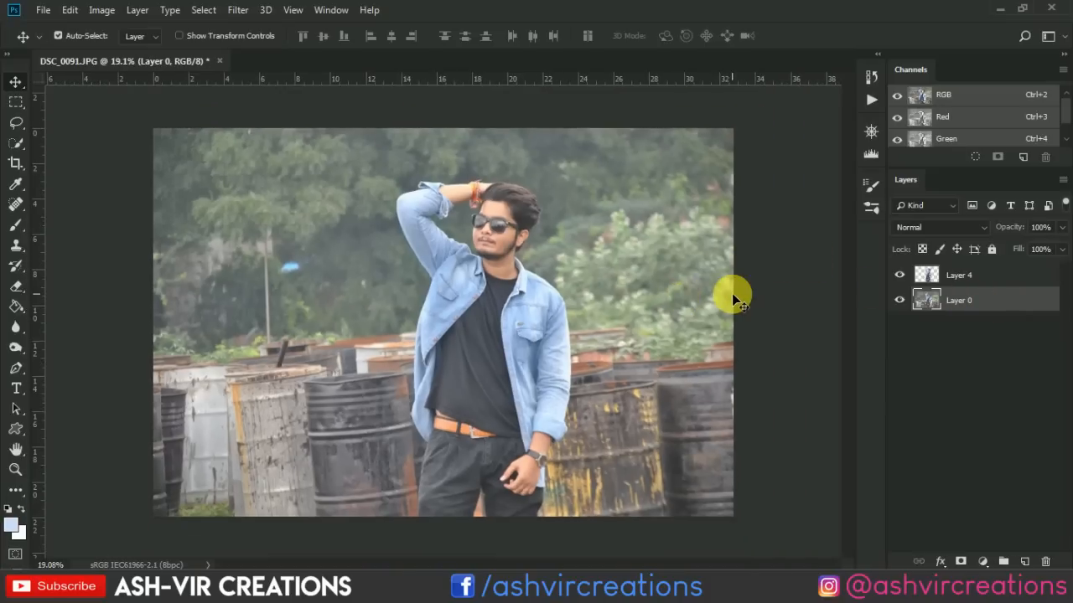
{"action": "left_click", "coordinate": [899, 301]}
{"action": "scroll", "coordinate": [544, 277], "scroll_direction": "up", "scroll_amount": 1}
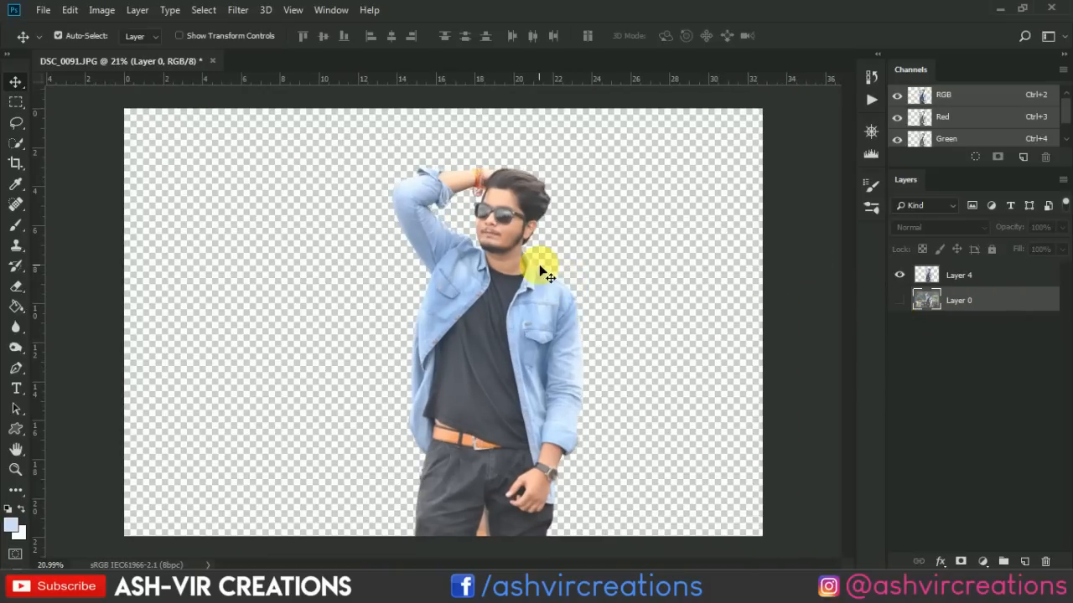
Open the rwe neon image from the mneoon folder and copy it into DSC_0091 as a layer beneath Layer 4.
{"action": "left_click", "coordinate": [42, 10]}
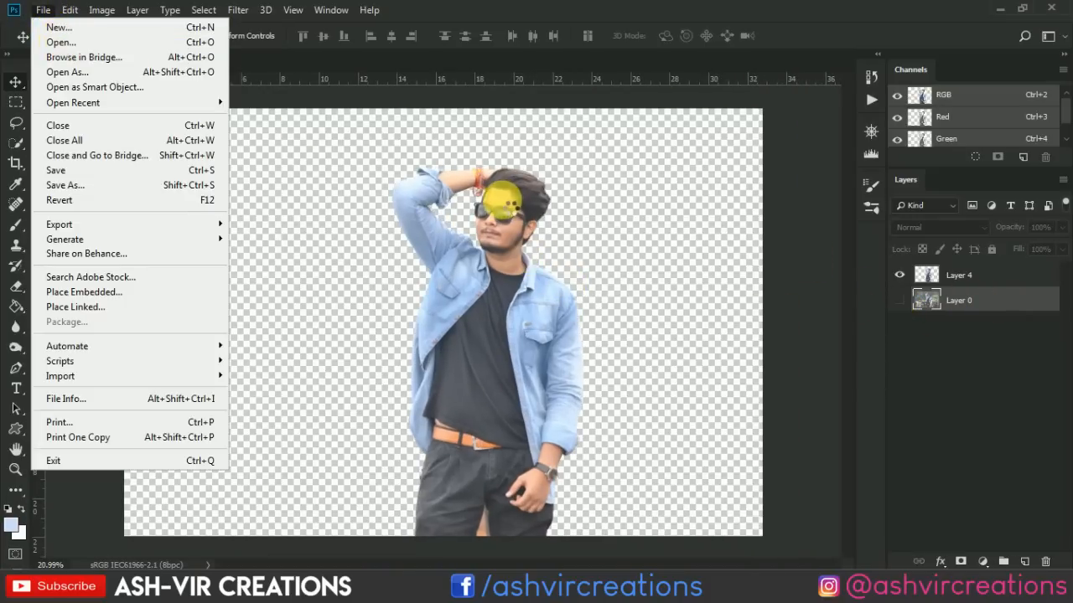
{"action": "key", "text": "ctrl+o"}
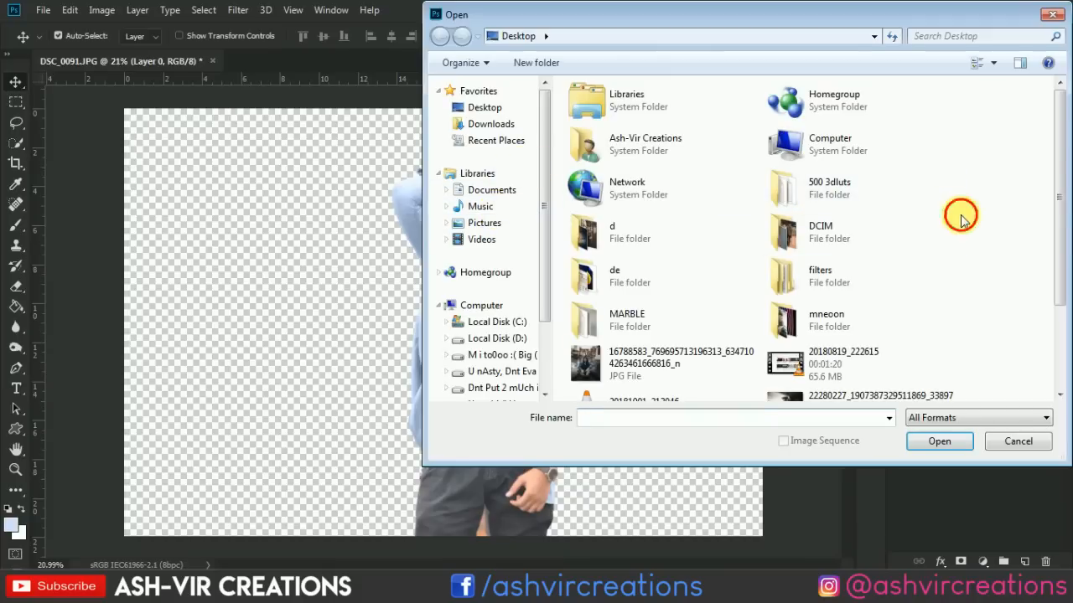
{"action": "scroll", "coordinate": [962, 222], "scroll_direction": "down", "scroll_amount": 2}
{"action": "double_click", "coordinate": [819, 199]}
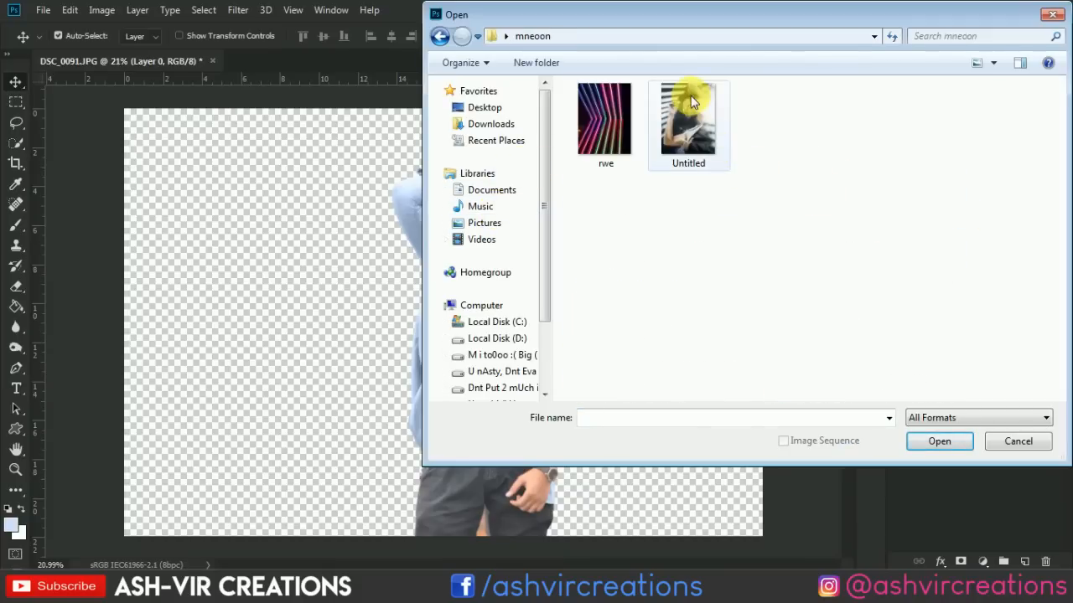
{"action": "left_click", "coordinate": [604, 110]}
{"action": "double_click", "coordinate": [604, 110]}
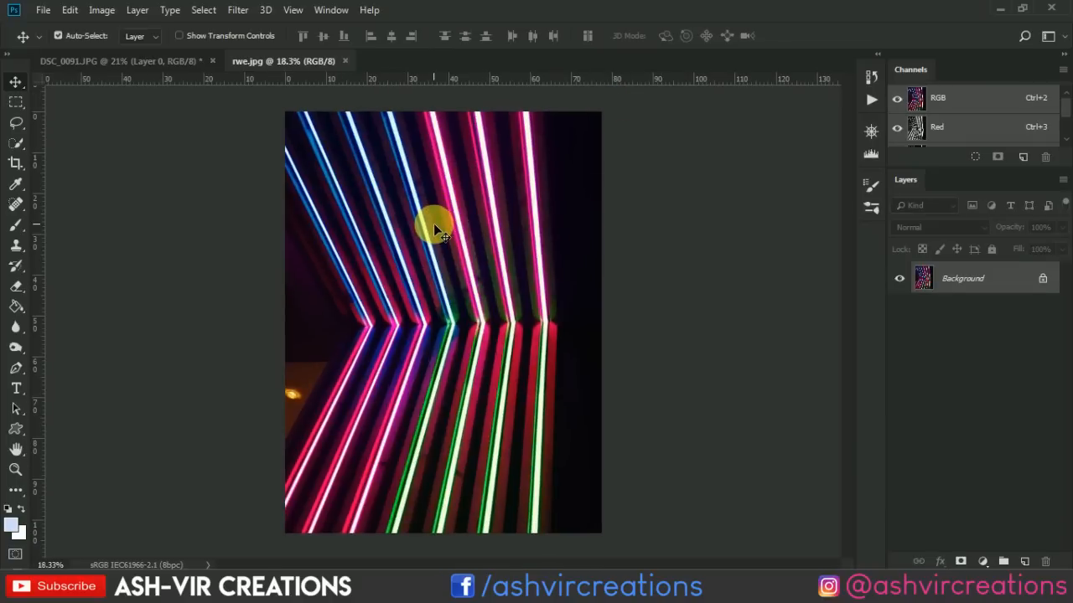
{"action": "left_click_drag", "start_coordinate": [433, 228], "coordinate": [373, 180]}
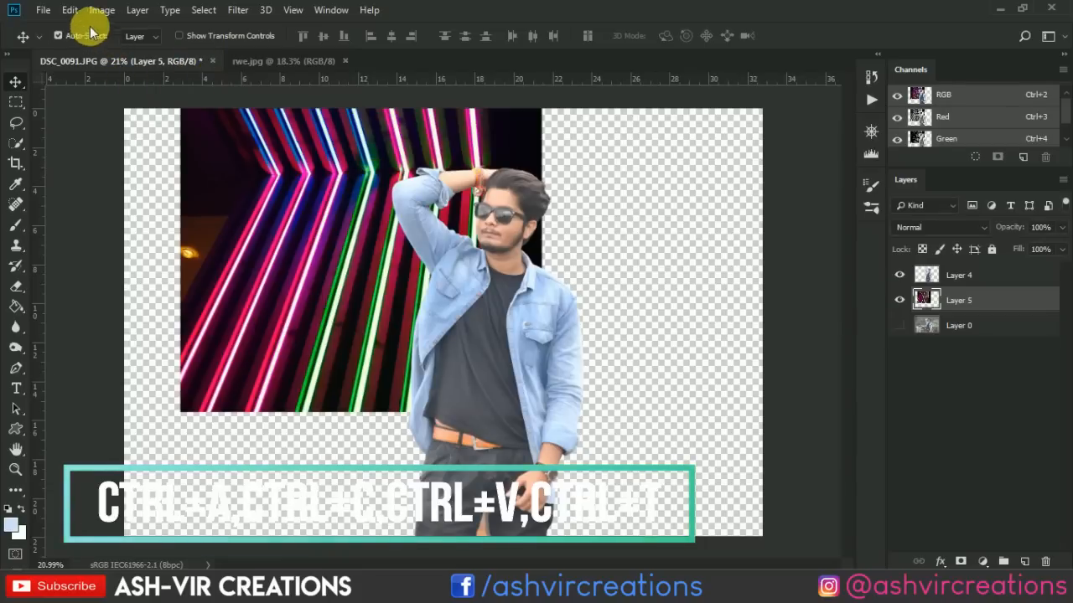
Rotate the neon layer 90° clockwise with Free Transform and centre it behind the man.
{"action": "left_click", "coordinate": [69, 10]}
{"action": "left_click", "coordinate": [245, 330]}
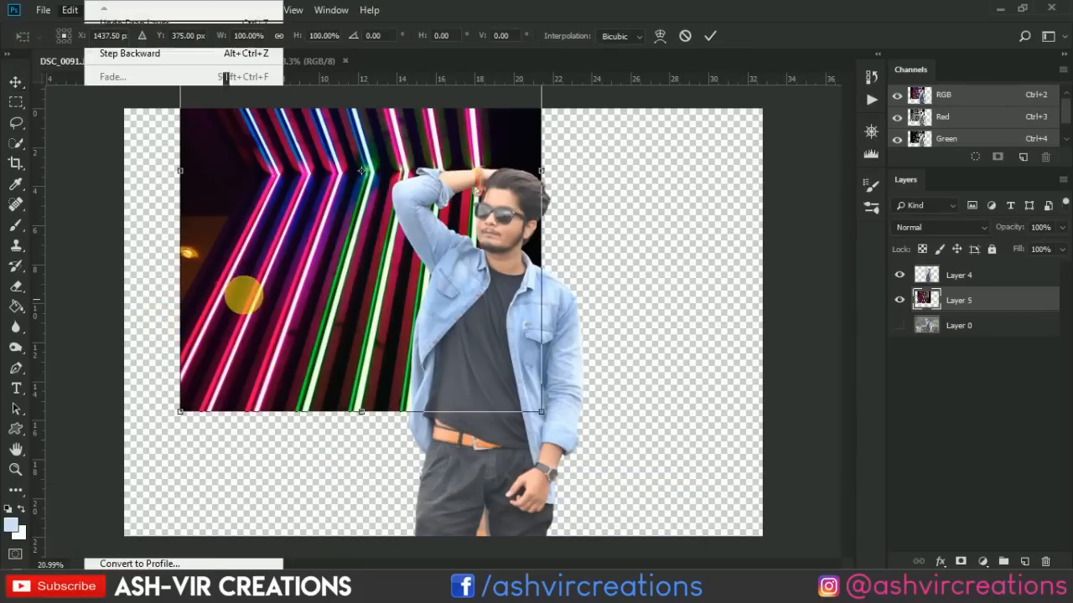
{"action": "right_click", "coordinate": [387, 245]}
{"action": "left_click", "coordinate": [478, 403]}
{"action": "left_click_drag", "start_coordinate": [416, 263], "coordinate": [497, 362]}
{"action": "double_click", "coordinate": [459, 270]}
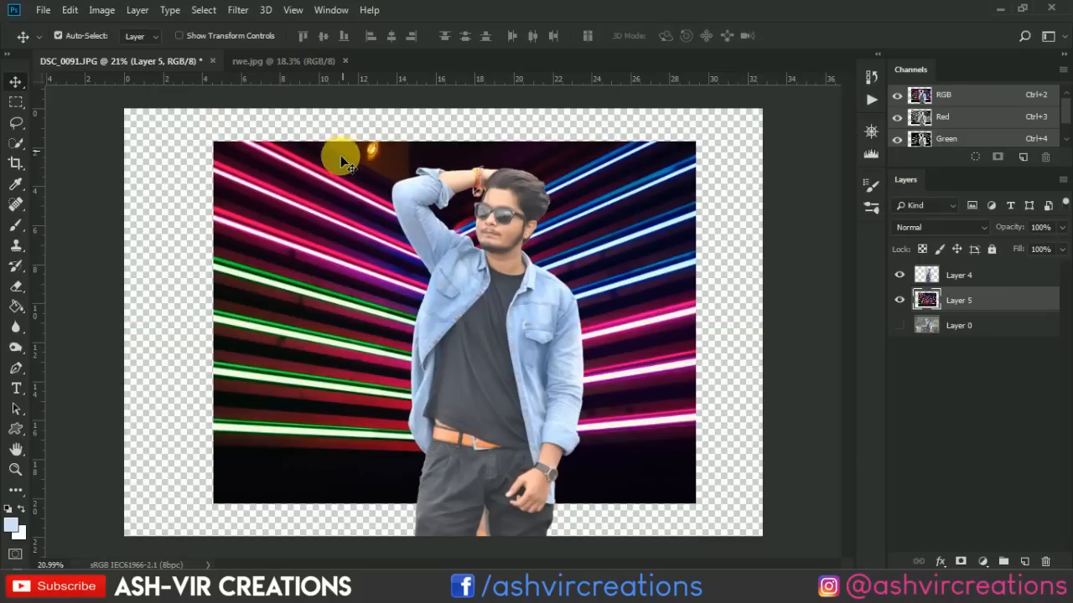
Add a Hue/Saturation adjustment clipped to the neon layer with Saturation -100 and compare the before and after.
{"action": "scroll", "coordinate": [340, 157], "scroll_direction": "down", "scroll_amount": 1}
{"action": "scroll", "coordinate": [347, 211], "scroll_direction": "up", "scroll_amount": 1}
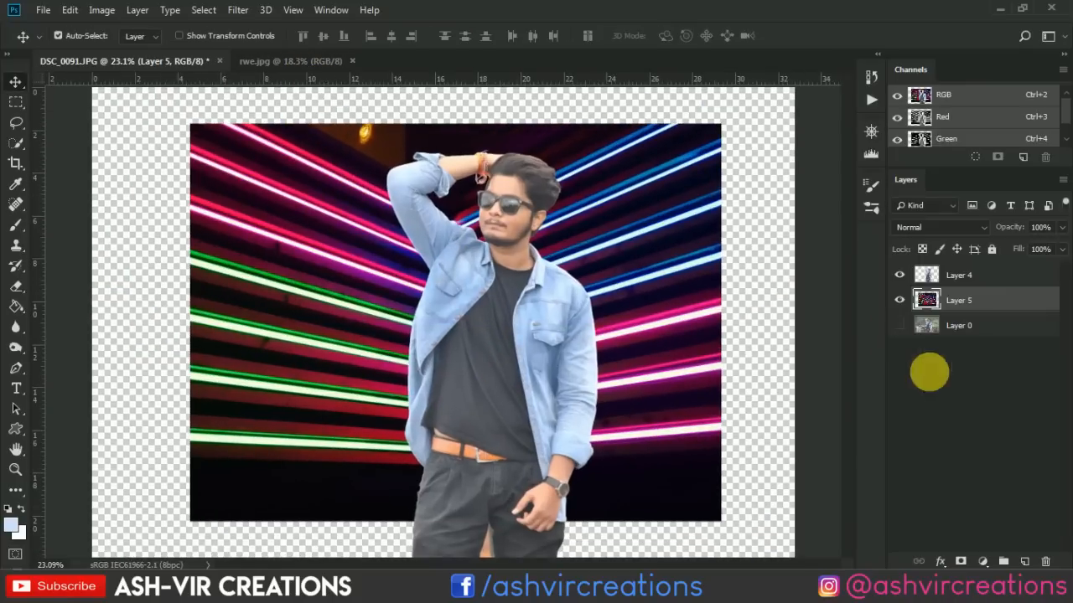
{"action": "left_click", "coordinate": [983, 557]}
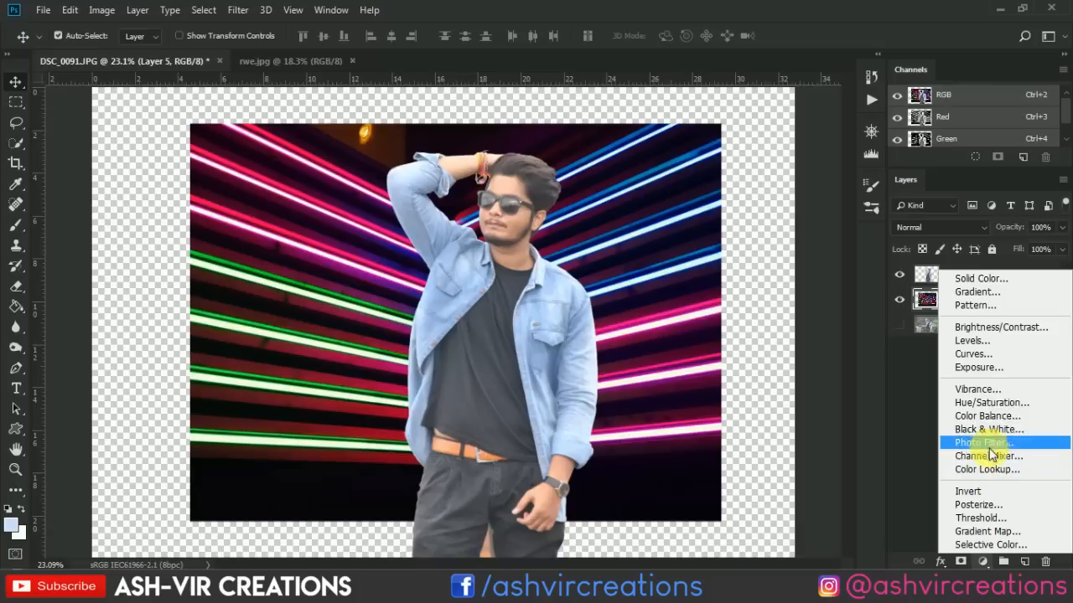
{"action": "left_click", "coordinate": [991, 404]}
{"action": "left_click", "coordinate": [992, 404]}
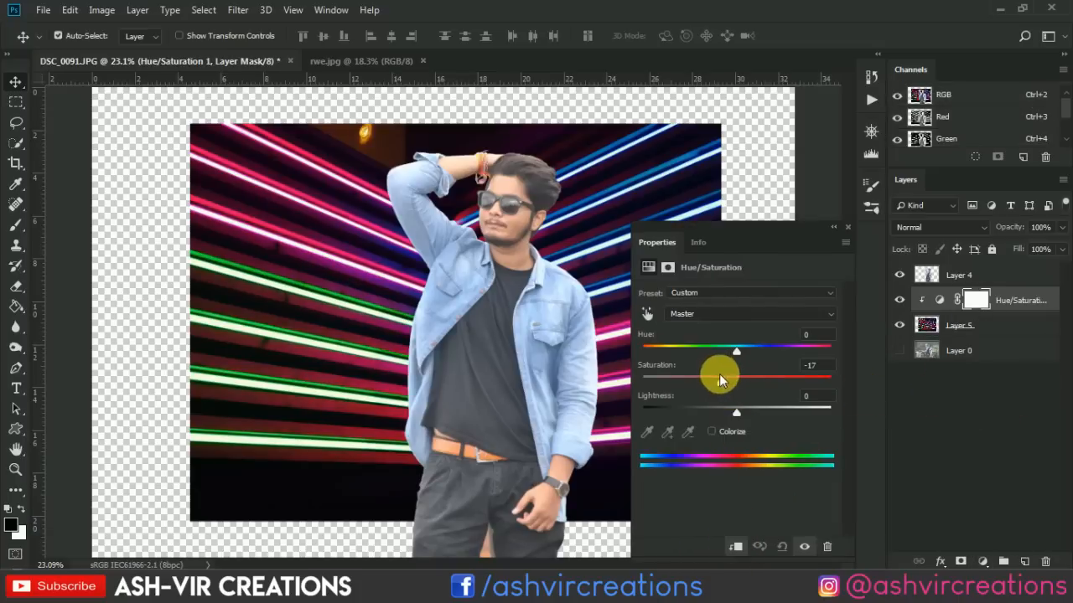
{"action": "left_click_drag", "start_coordinate": [723, 380], "coordinate": [632, 381]}
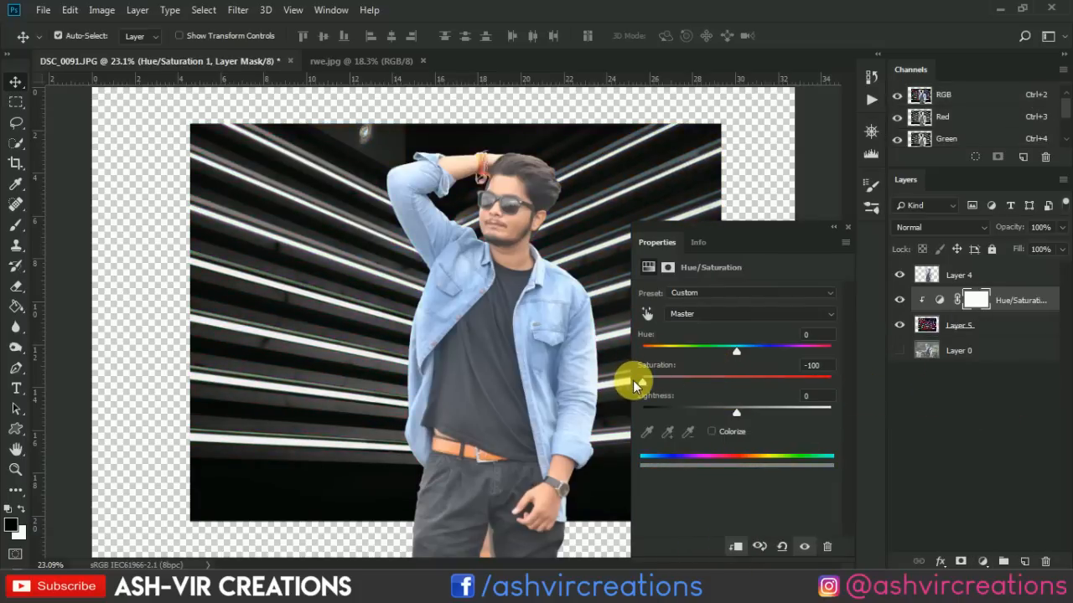
{"action": "left_click", "coordinate": [849, 228]}
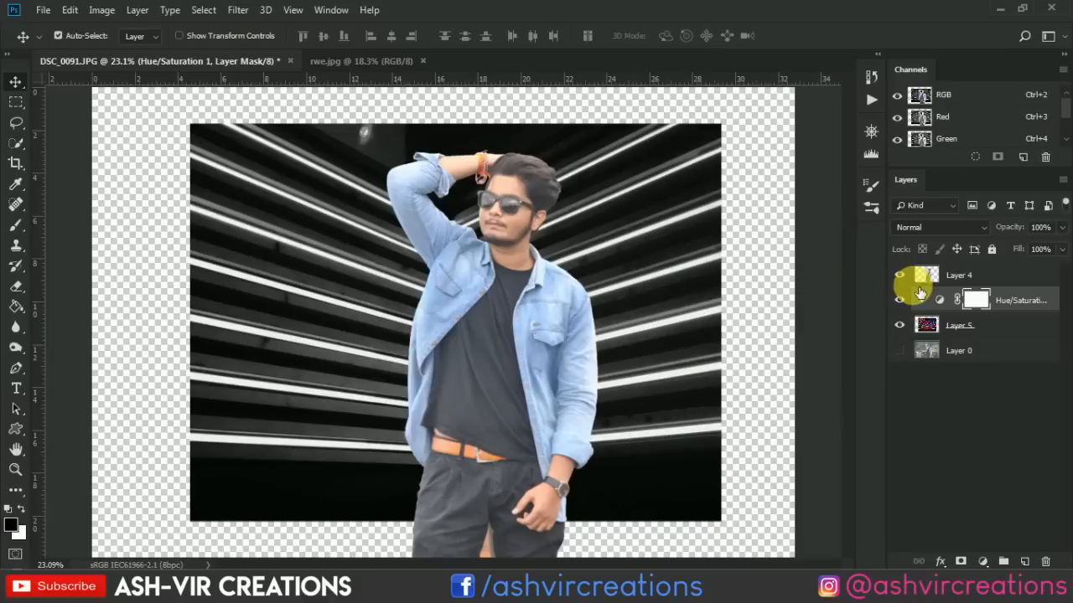
{"action": "left_click", "coordinate": [900, 300]}
{"action": "left_click", "coordinate": [900, 300]}
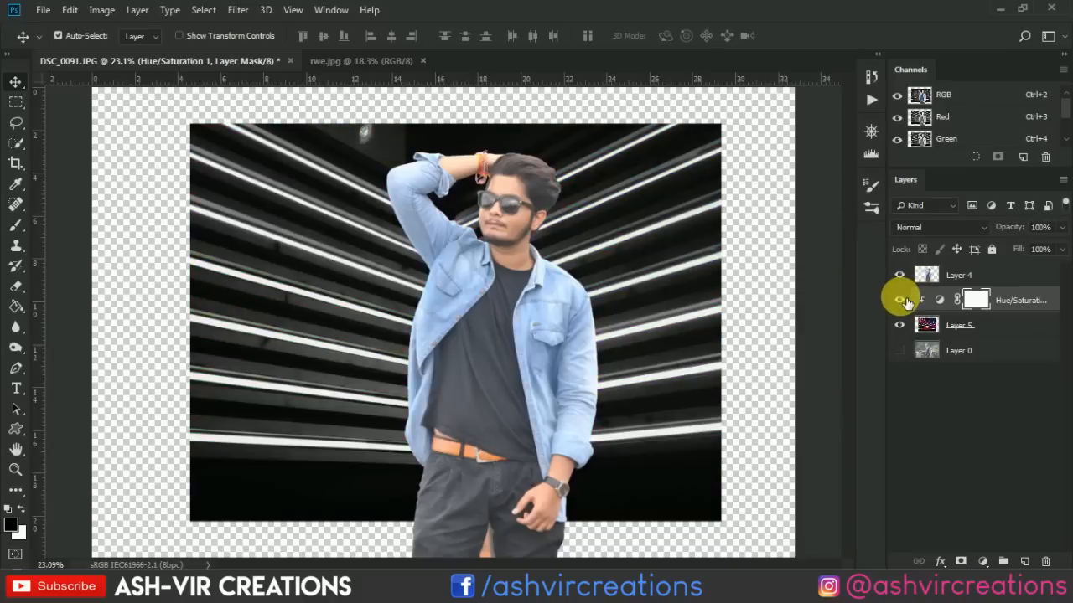
Merge the Hue/Saturation adjustment with the neon layer beneath it.
{"action": "left_click", "coordinate": [972, 324]}
{"action": "right_click", "coordinate": [970, 322]}
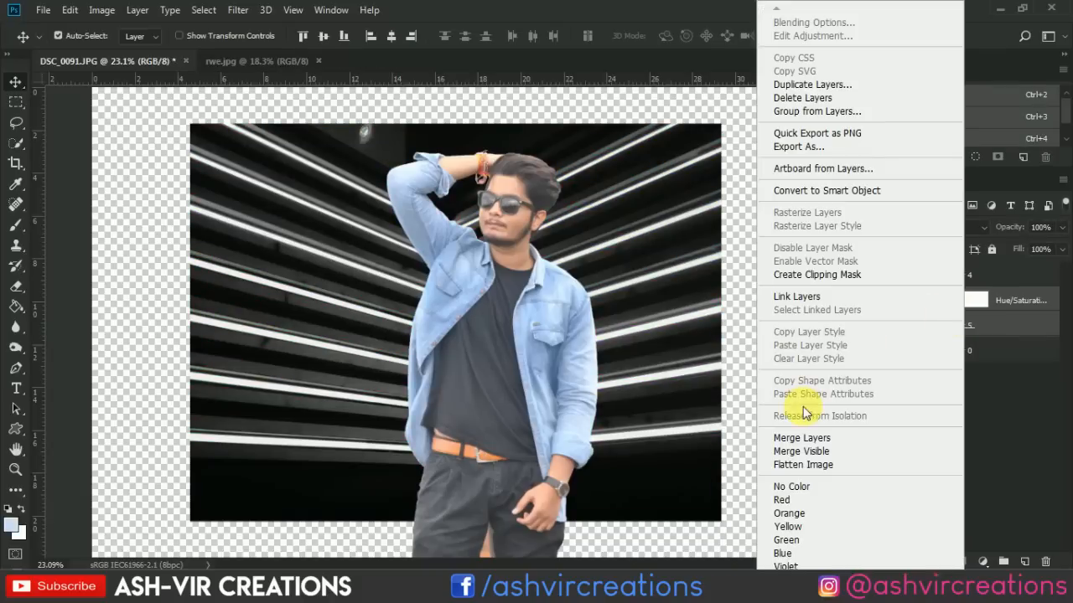
{"action": "left_click", "coordinate": [800, 438]}
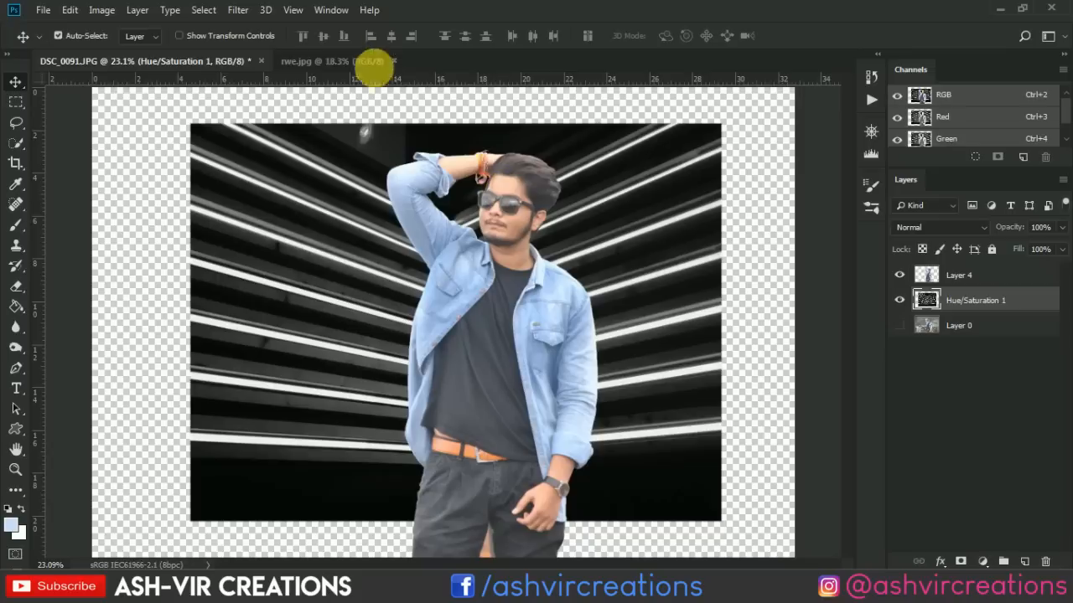
Start a Tilt-Shift blur of 46 px on the merged stripe layer and move its focus area below the canvas.
{"action": "left_click", "coordinate": [246, 16]}
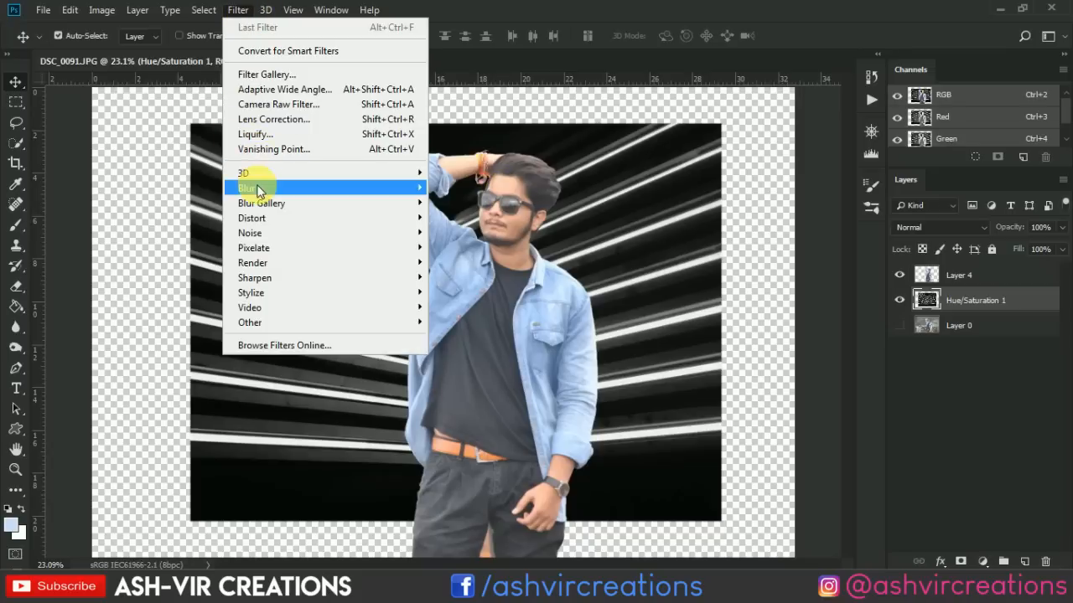
{"action": "mouse_move", "coordinate": [256, 190]}
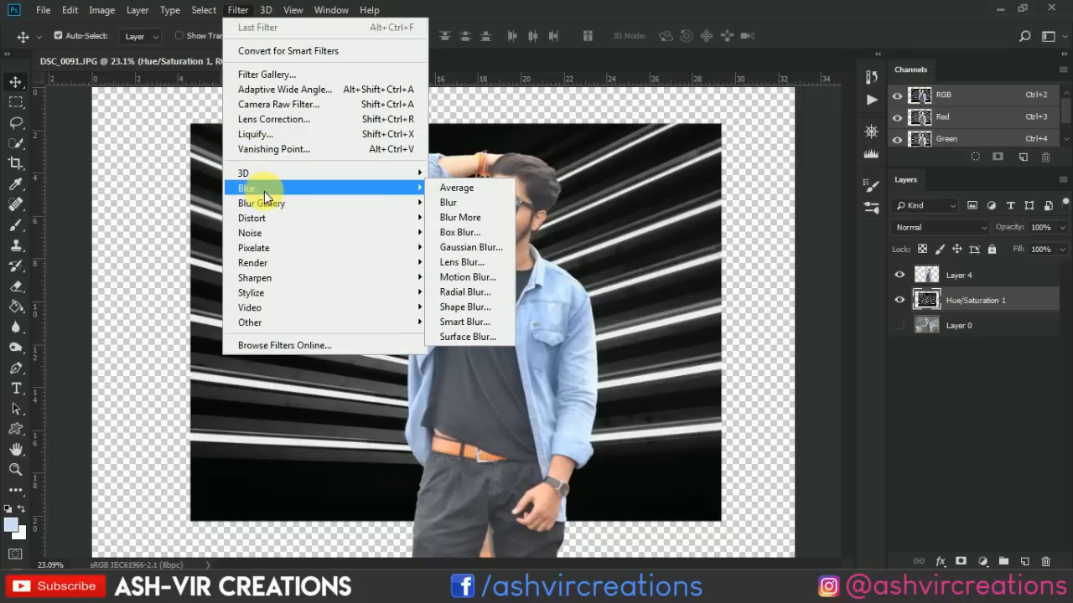
{"action": "mouse_move", "coordinate": [390, 206]}
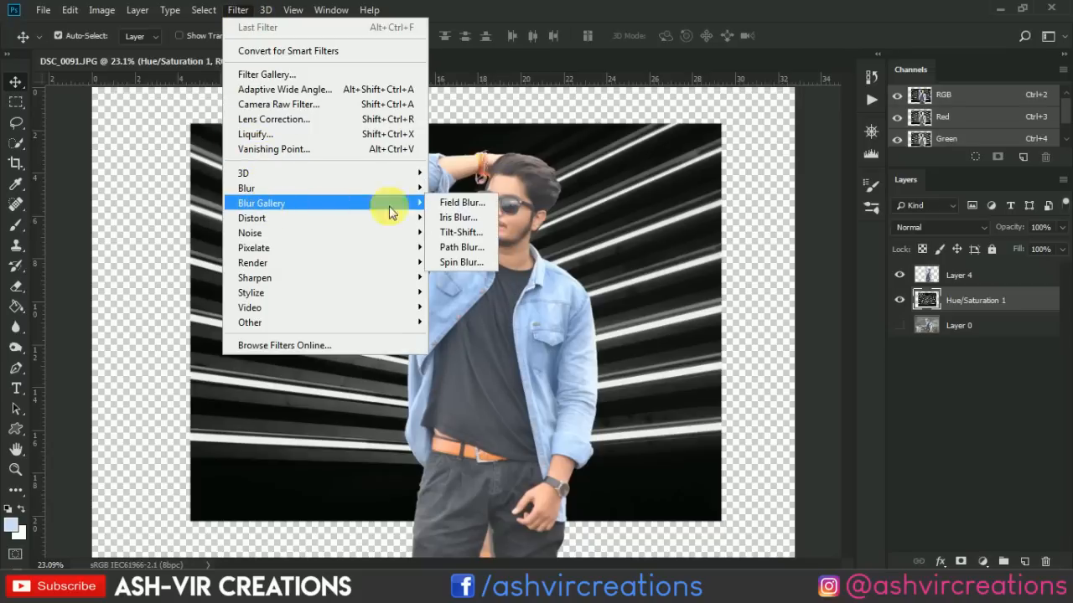
{"action": "left_click", "coordinate": [469, 233]}
{"action": "scroll", "coordinate": [481, 252], "scroll_direction": "down", "scroll_amount": 3}
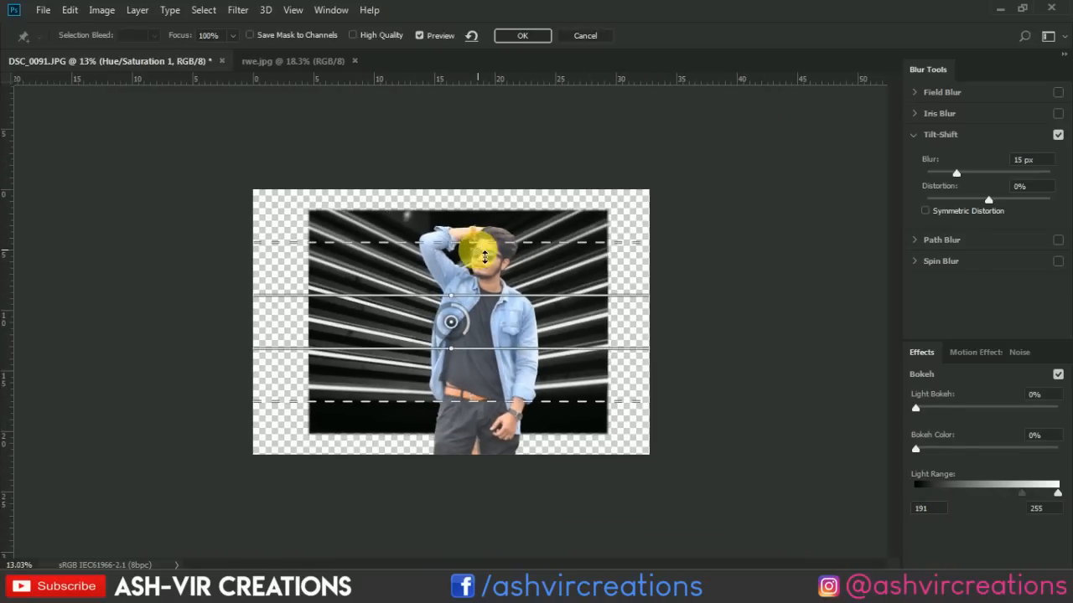
{"action": "left_click_drag", "start_coordinate": [452, 358], "coordinate": [458, 519]}
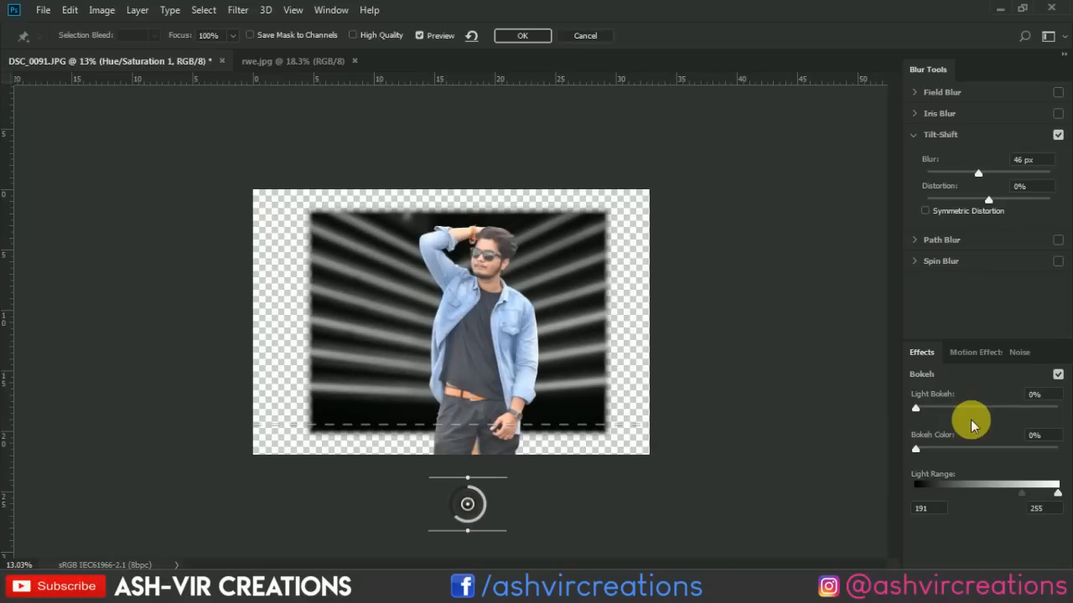
Set the Light Bokeh to 33% and apply the Tilt-Shift blur.
{"action": "left_click_drag", "start_coordinate": [947, 415], "coordinate": [962, 413]}
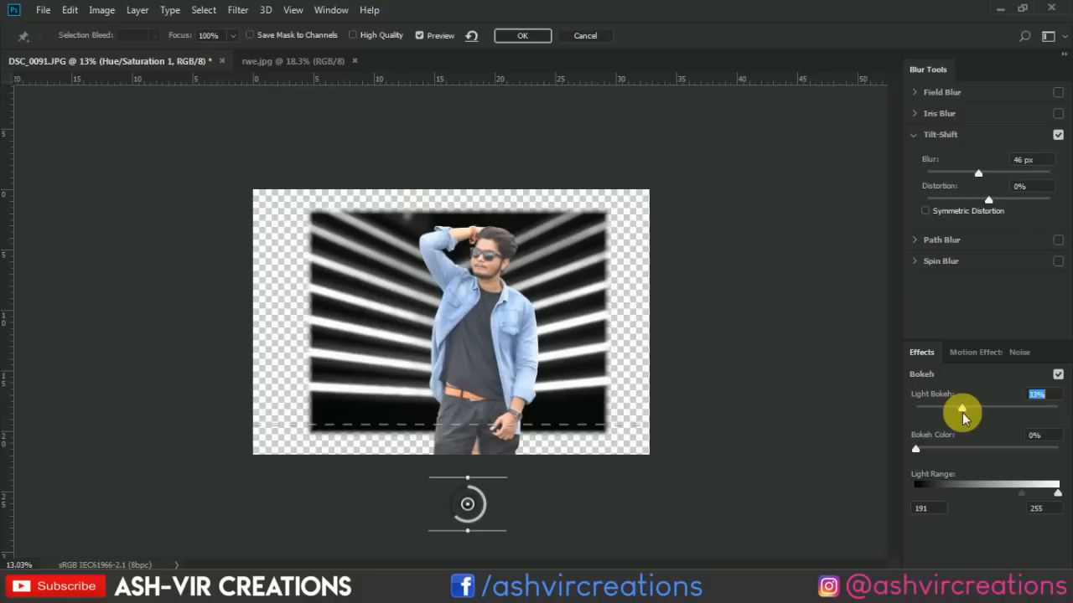
{"action": "scroll", "coordinate": [652, 377], "scroll_direction": "up", "scroll_amount": 1}
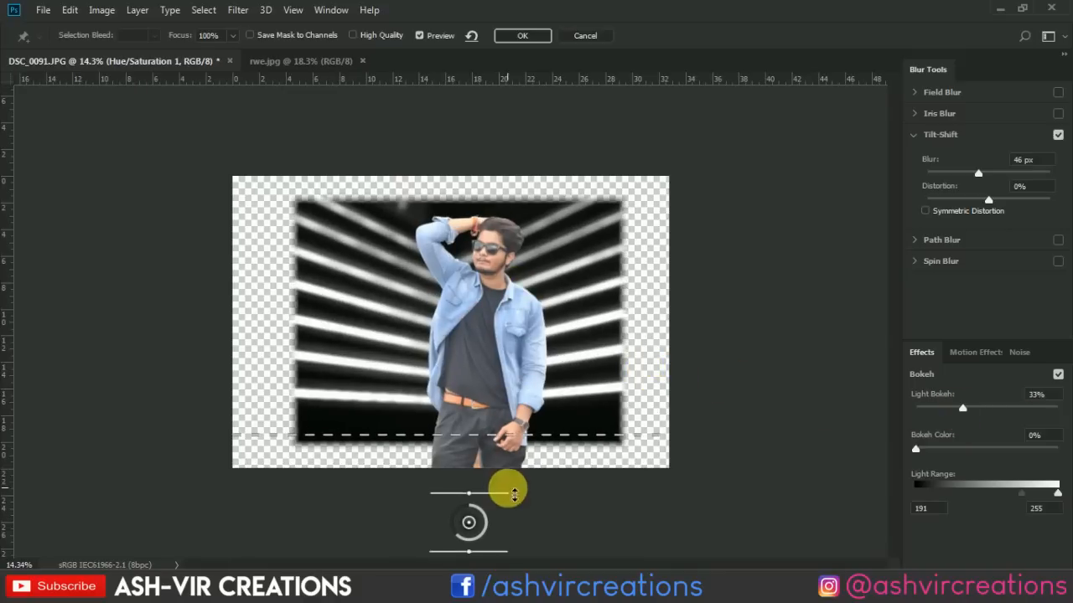
{"action": "left_click", "coordinate": [527, 37]}
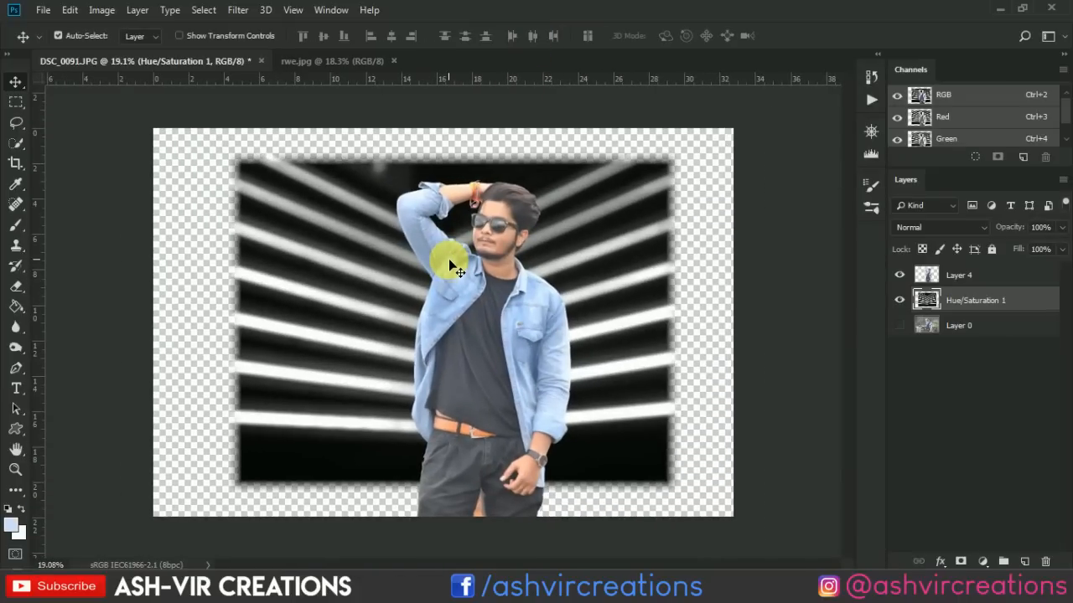
Open the Untitled reference portrait from the mneoon folder.
{"action": "scroll", "coordinate": [450, 264], "scroll_direction": "down", "scroll_amount": 1}
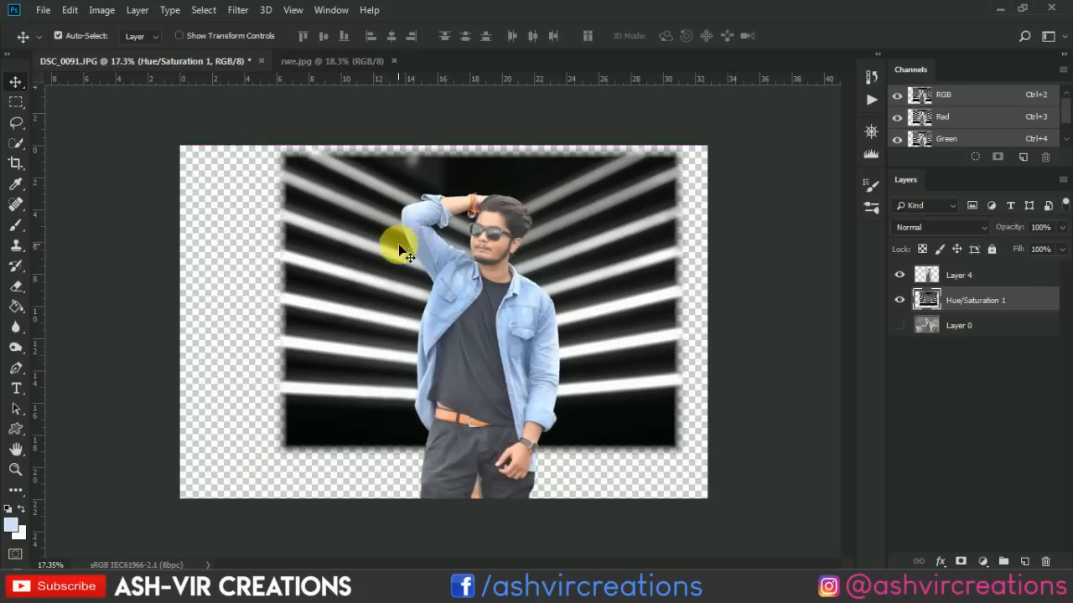
{"action": "scroll", "coordinate": [453, 293], "scroll_direction": "up", "scroll_amount": 1}
{"action": "left_click", "coordinate": [42, 10]}
{"action": "left_click", "coordinate": [58, 44]}
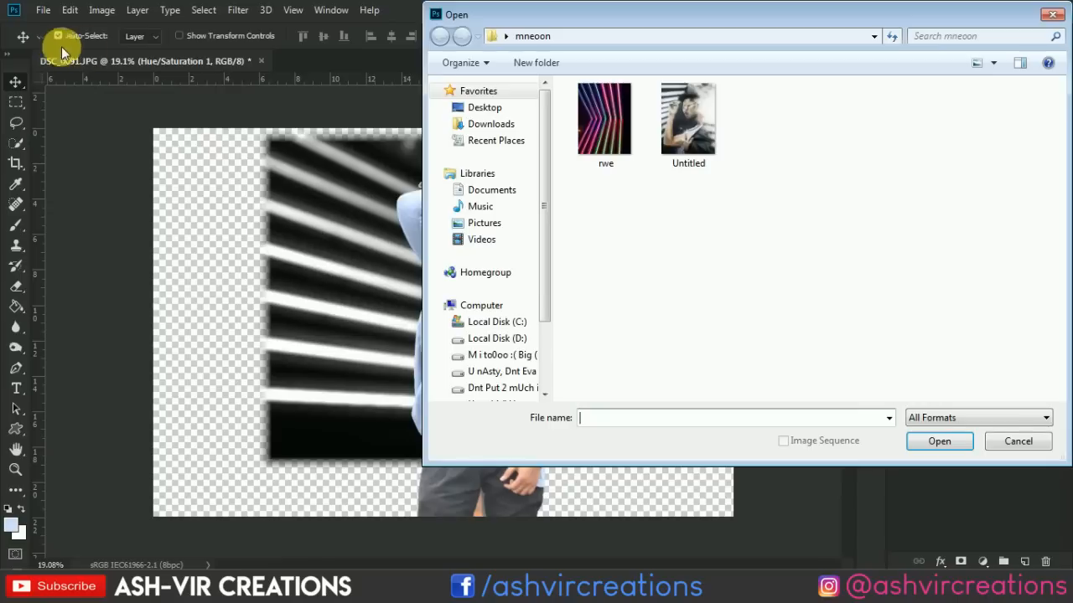
{"action": "double_click", "coordinate": [666, 146]}
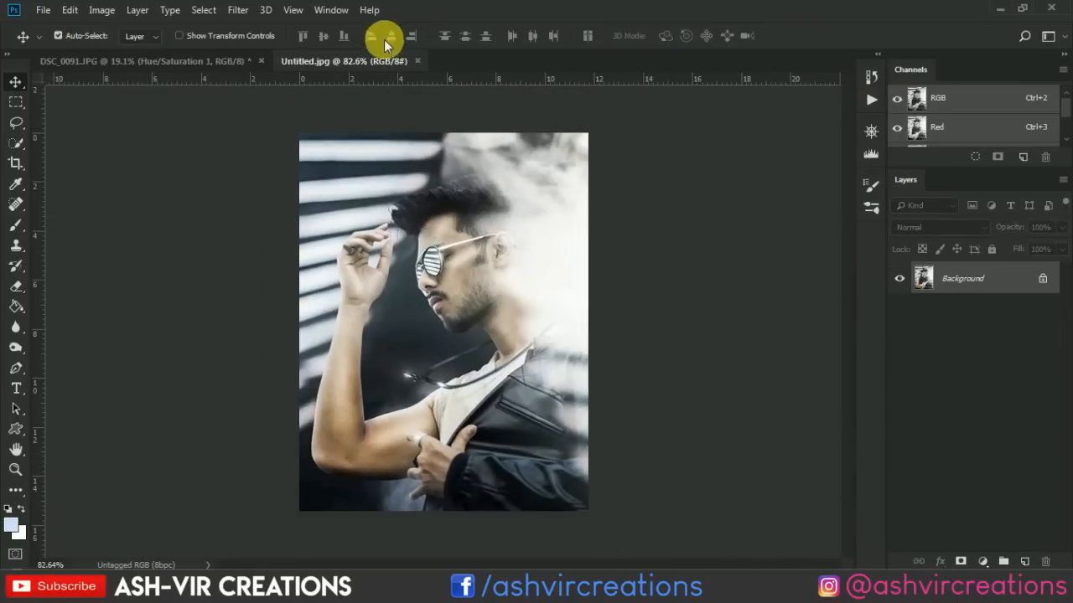
Arrange Untitled.jpg and DSC_0091 side by side in a 2-up Vertical layout.
{"action": "left_click", "coordinate": [339, 10]}
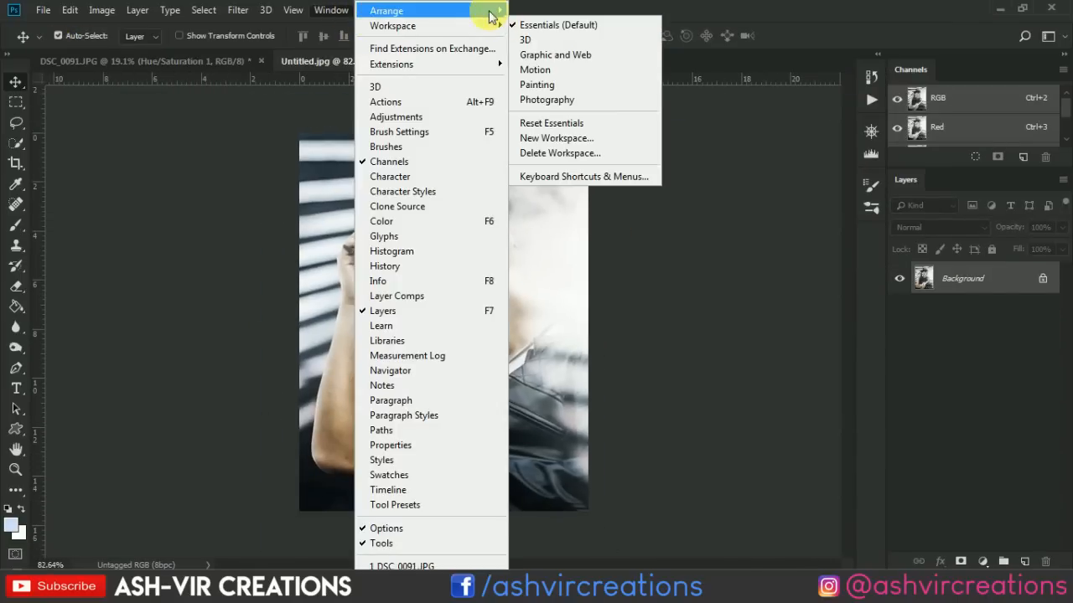
{"action": "mouse_move", "coordinate": [491, 10]}
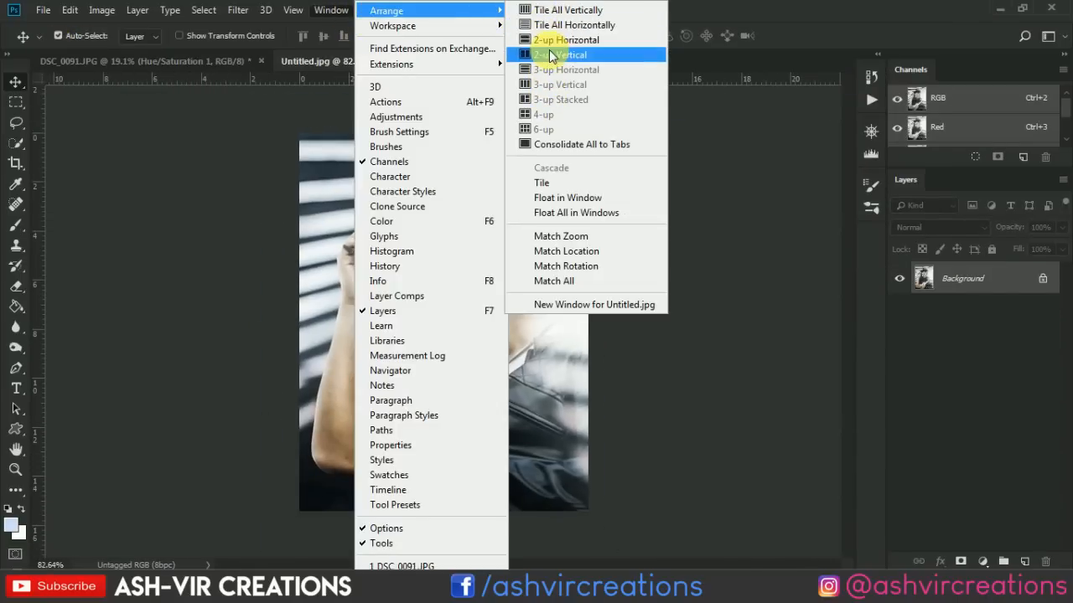
{"action": "left_click", "coordinate": [548, 55]}
{"action": "scroll", "coordinate": [619, 156], "scroll_direction": "down", "scroll_amount": 6}
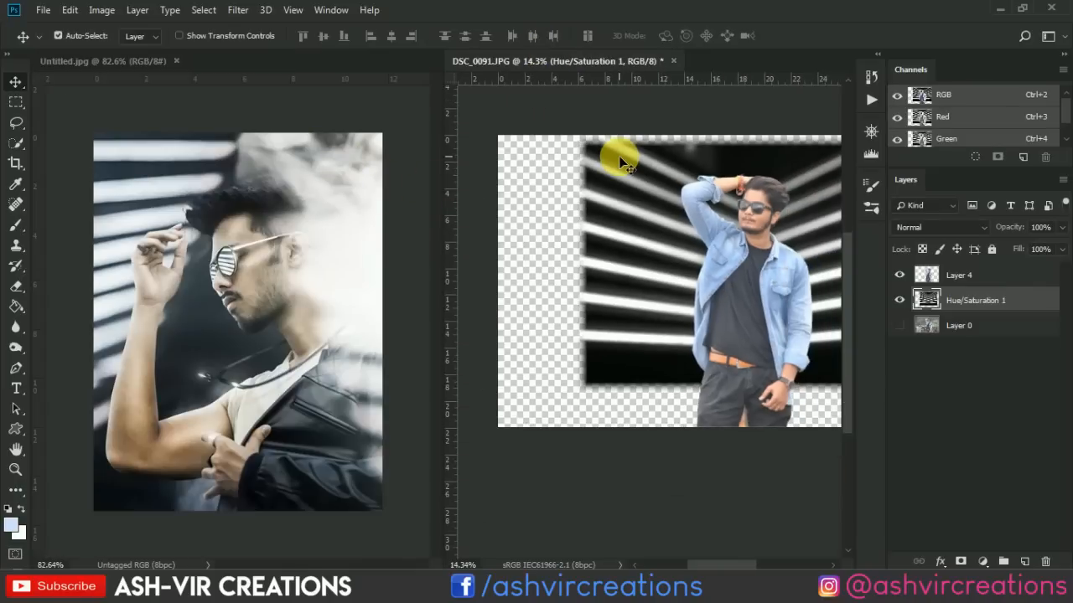
{"action": "scroll", "coordinate": [589, 210], "scroll_direction": "up", "scroll_amount": 6}
{"action": "scroll", "coordinate": [767, 258], "scroll_direction": "up", "scroll_amount": 7}
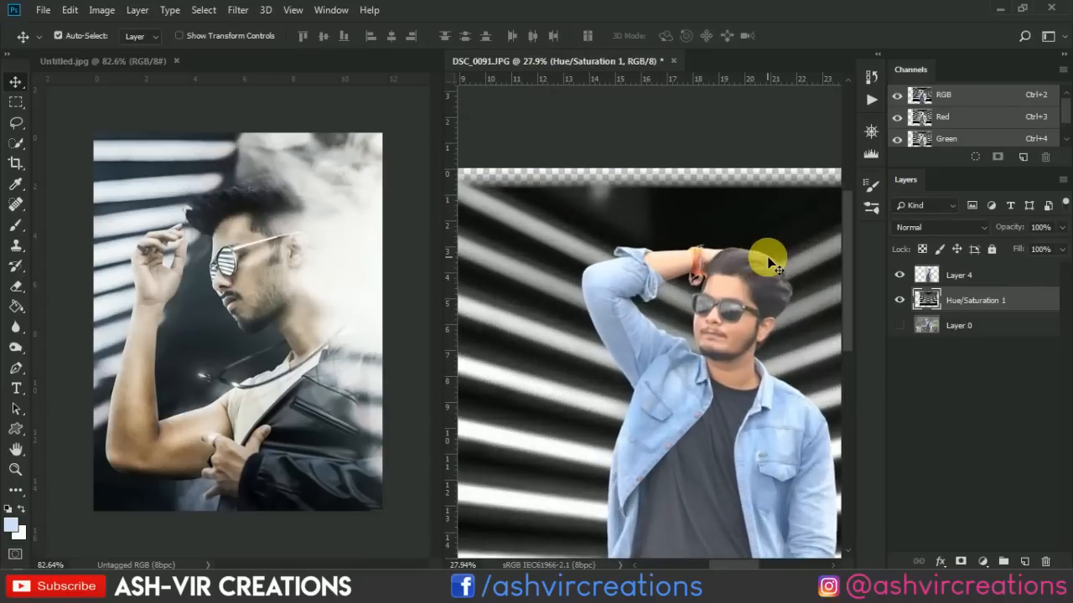
{"action": "left_click_drag", "start_coordinate": [737, 270], "coordinate": [765, 145]}
{"action": "scroll", "coordinate": [721, 239], "scroll_direction": "down", "scroll_amount": 2}
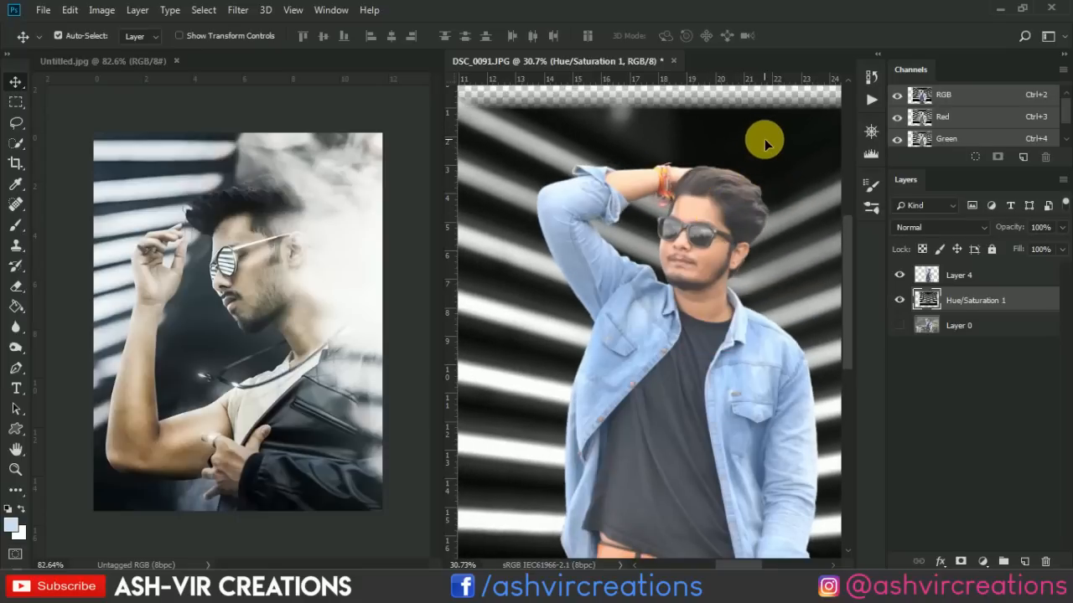
{"action": "scroll", "coordinate": [739, 150], "scroll_direction": "down", "scroll_amount": 1}
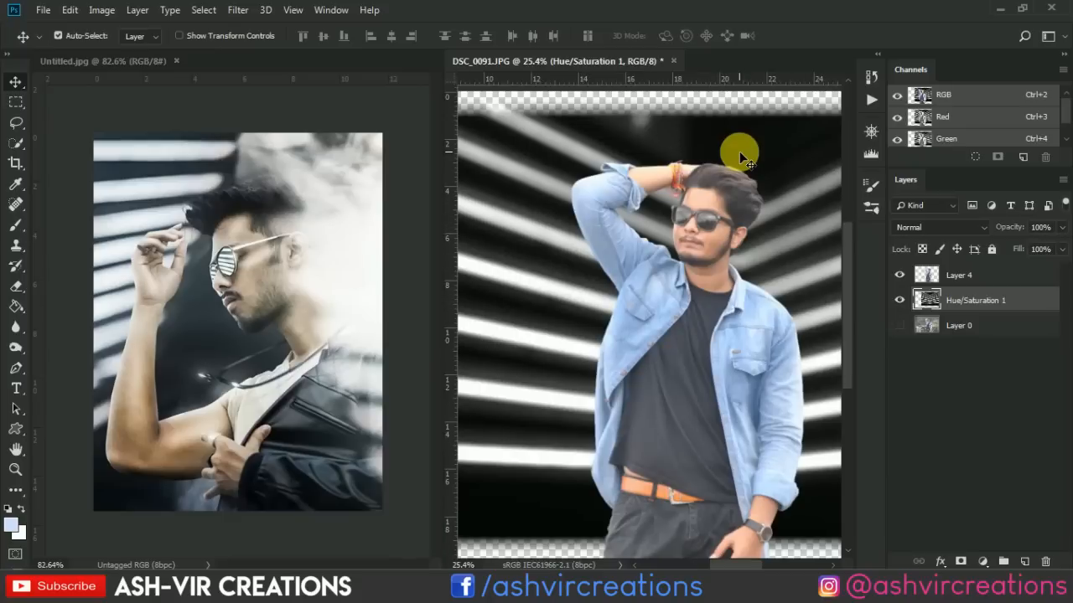
{"action": "key", "text": "ctrl+z"}
{"action": "key", "text": "ctrl+z"}
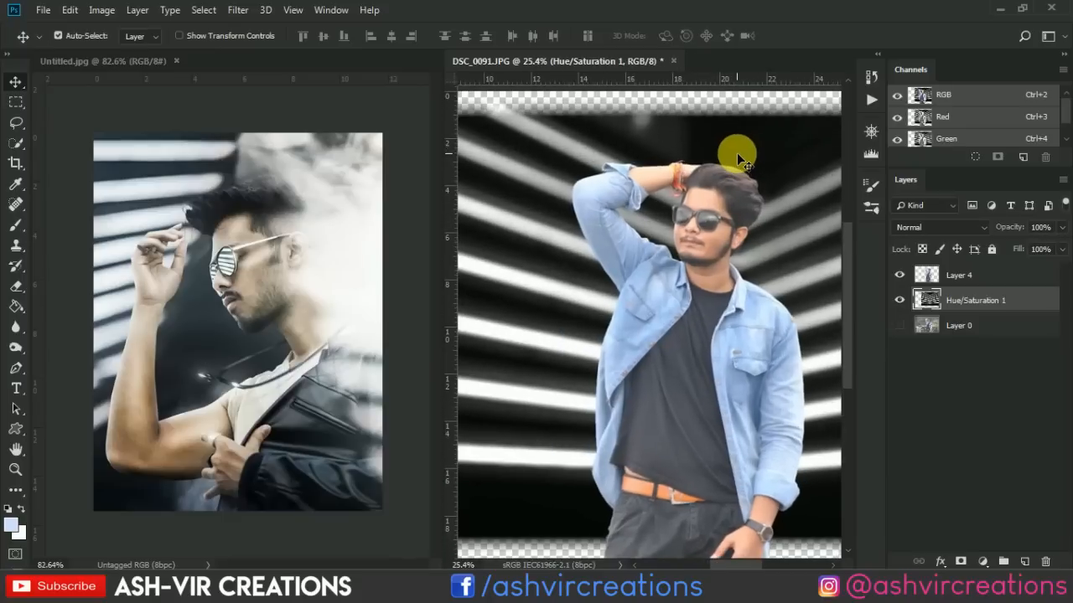
Start transforming the Hue/Saturation 1 stripe layer, shift it toward the canvas's upper-left area and flip it horizontally.
{"action": "left_click", "coordinate": [78, 14]}
{"action": "left_click", "coordinate": [117, 333]}
{"action": "right_click", "coordinate": [609, 345]}
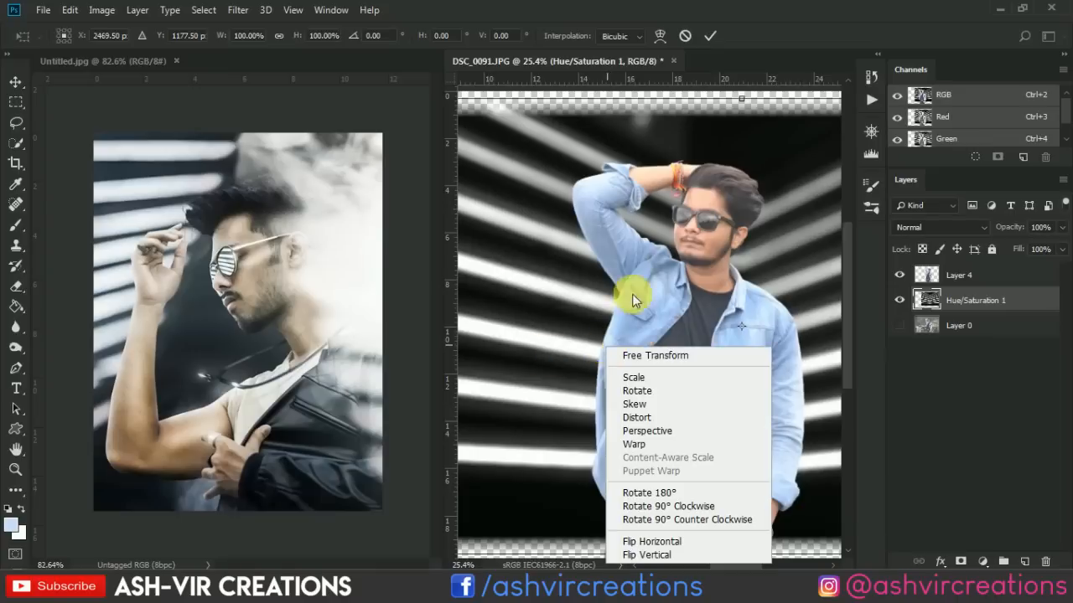
{"action": "left_click", "coordinate": [665, 242]}
{"action": "left_click_drag", "start_coordinate": [665, 241], "coordinate": [471, 228]}
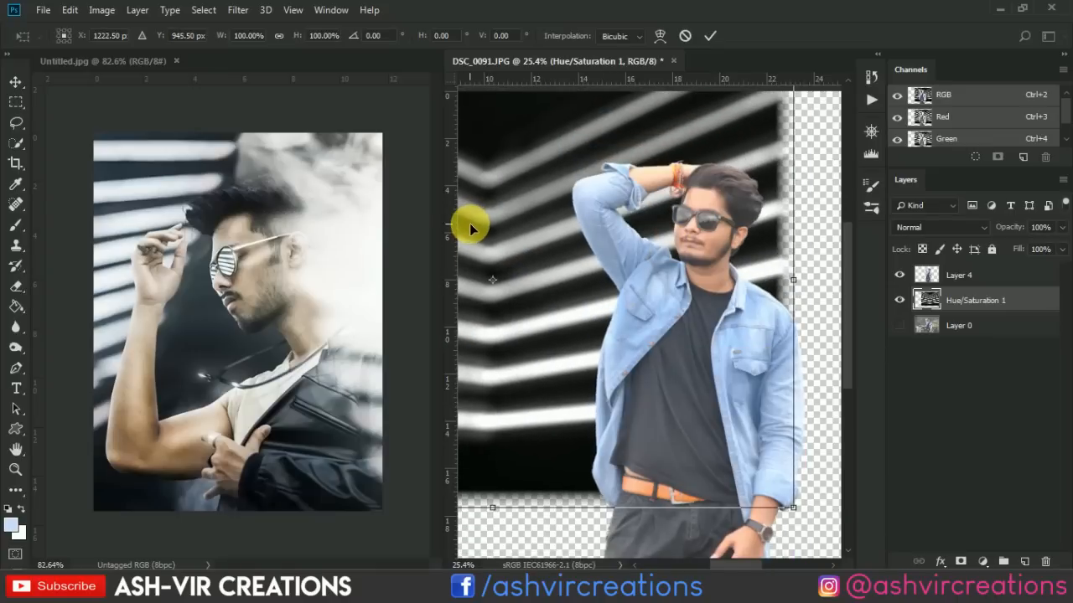
{"action": "right_click", "coordinate": [699, 334]}
{"action": "left_click", "coordinate": [712, 524]}
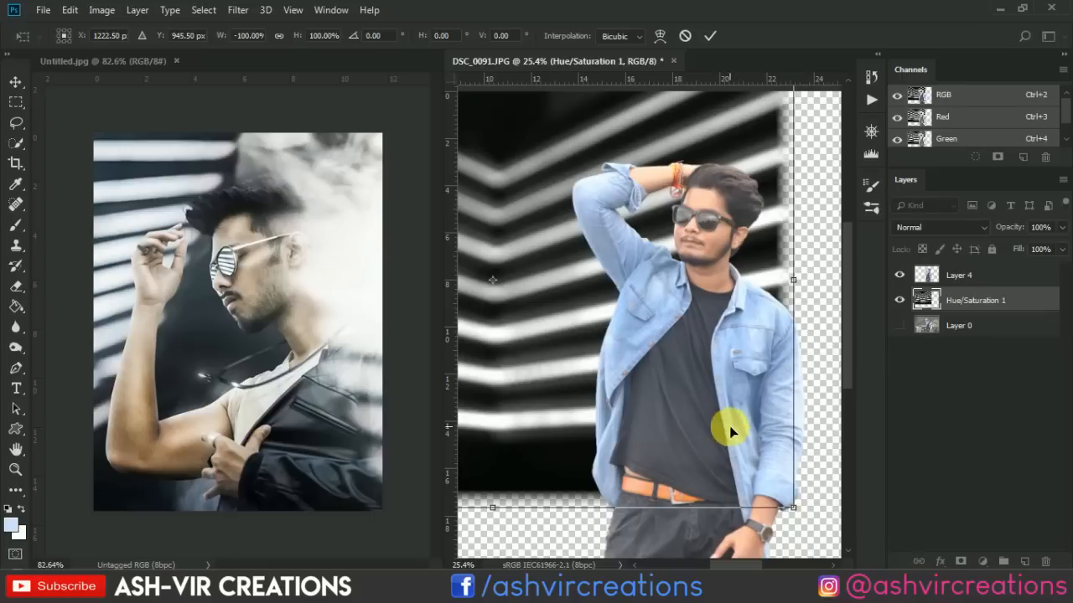
Reposition the stripe layer behind the man and tilt it to about 12.27°.
{"action": "left_click_drag", "start_coordinate": [728, 429], "coordinate": [517, 374]}
{"action": "left_click_drag", "start_coordinate": [761, 400], "coordinate": [773, 315]}
{"action": "left_click_drag", "start_coordinate": [558, 336], "coordinate": [532, 270]}
{"action": "scroll", "coordinate": [545, 297], "scroll_direction": "up", "scroll_amount": 1}
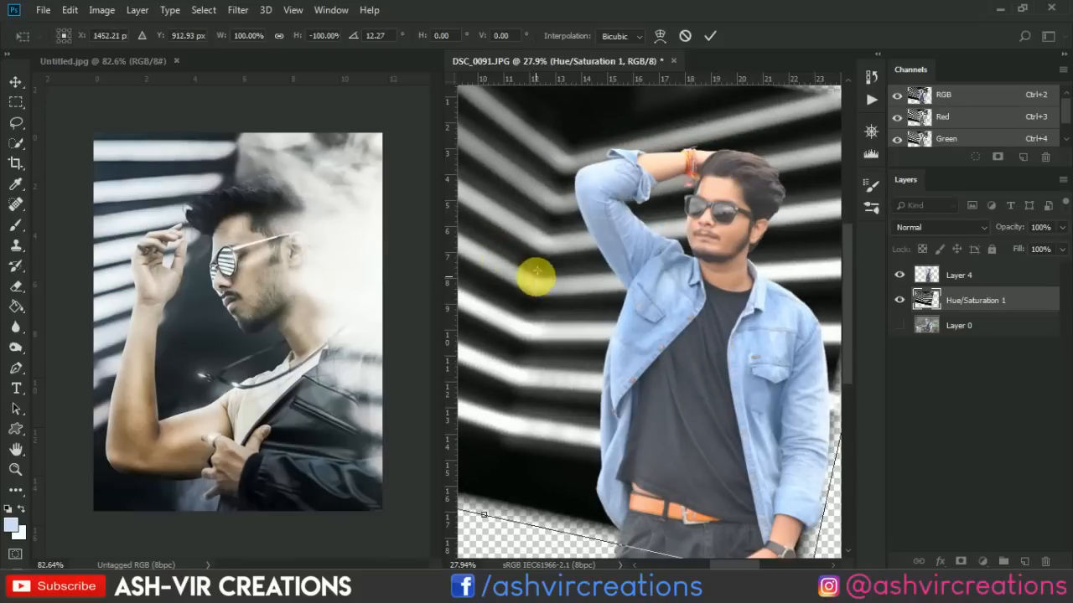
Flip the stripe layer vertically, rotate it to about -177.43° and place it behind the man's raised arm.
{"action": "right_click", "coordinate": [706, 340]}
{"action": "left_click", "coordinate": [729, 546]}
{"action": "left_click_drag", "start_coordinate": [699, 424], "coordinate": [618, 514]}
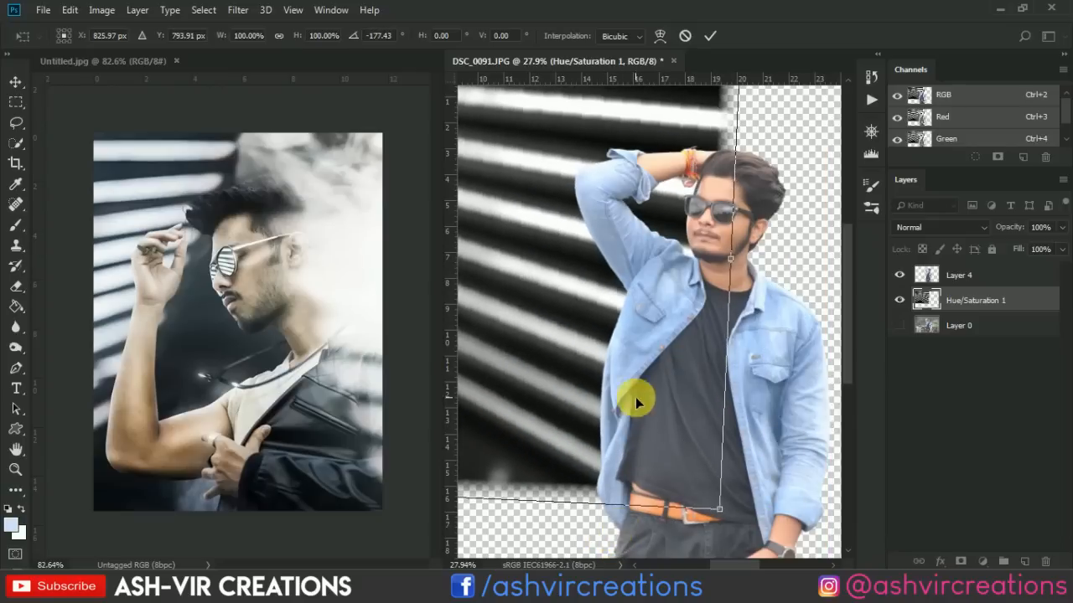
{"action": "left_click_drag", "start_coordinate": [634, 399], "coordinate": [633, 323]}
{"action": "scroll", "coordinate": [631, 317], "scroll_direction": "up", "scroll_amount": 5}
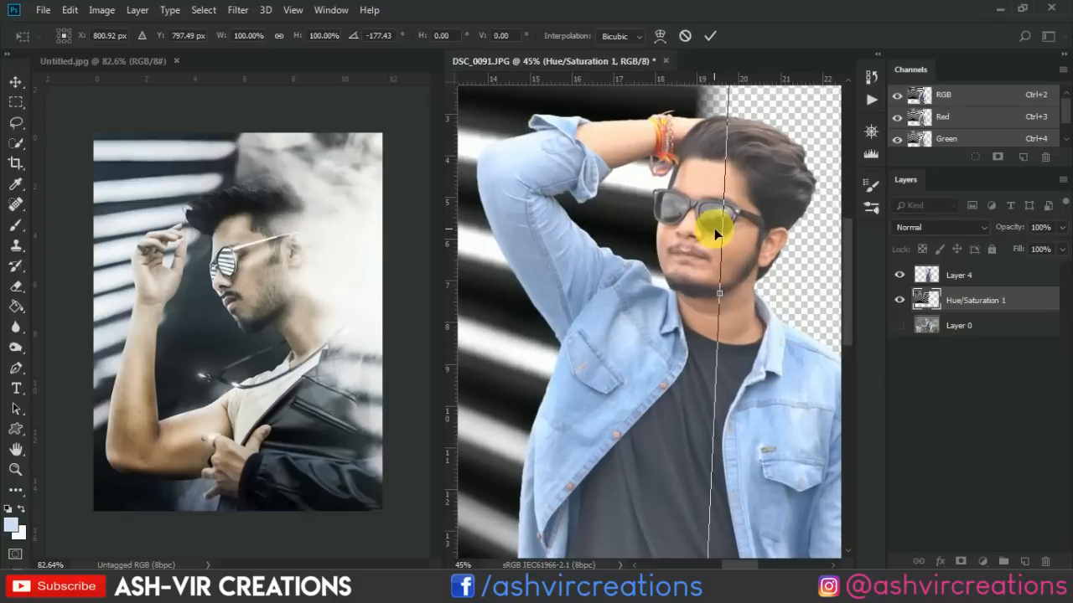
{"action": "scroll", "coordinate": [642, 276], "scroll_direction": "down", "scroll_amount": 3}
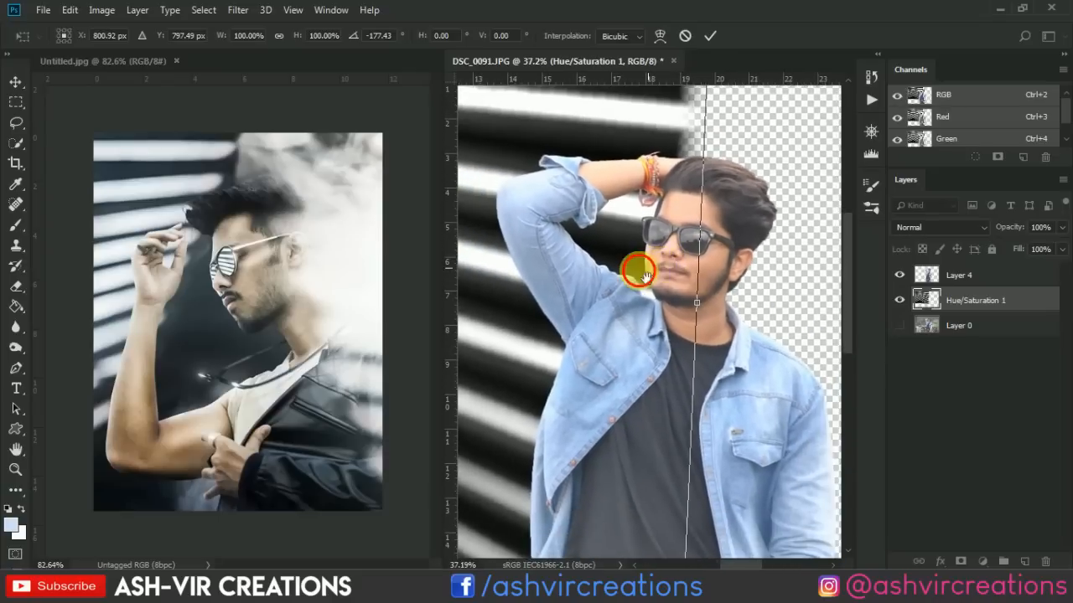
{"action": "mouse_move", "coordinate": [640, 273]}
{"action": "left_mouse_down"}
{"action": "mouse_move", "coordinate": [630, 274]}
{"action": "mouse_move", "coordinate": [658, 264]}
{"action": "left_mouse_up"}
Scale the stripe layer down proportionally to about 83.41% and move it up behind the man's head.
{"action": "scroll", "coordinate": [662, 319], "scroll_direction": "down", "scroll_amount": 6}
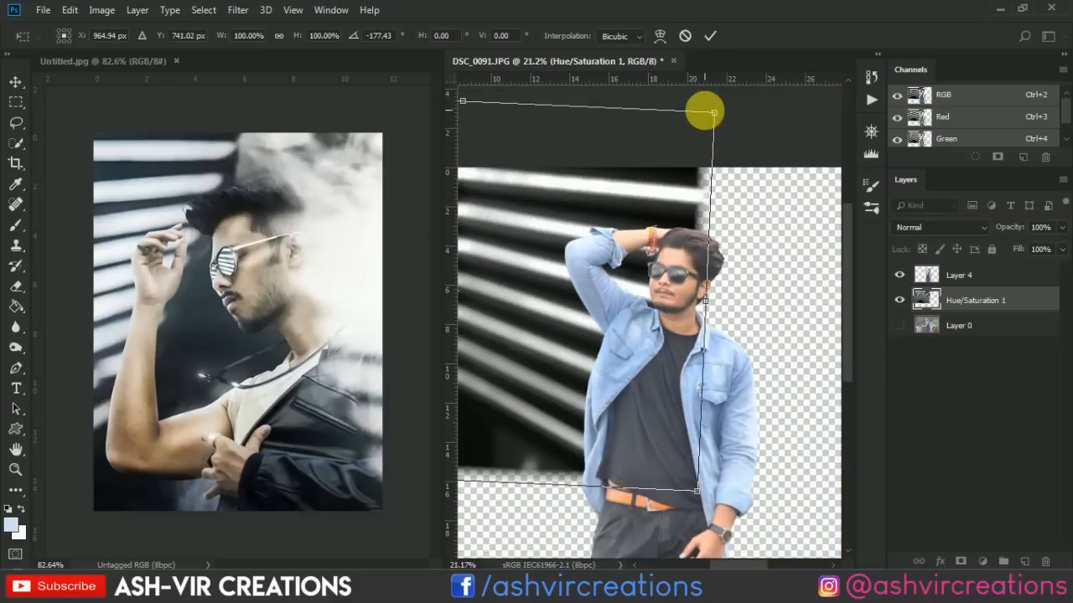
{"action": "left_click_drag", "start_coordinate": [702, 111], "coordinate": [671, 159]}
{"action": "scroll", "coordinate": [634, 245], "scroll_direction": "up", "scroll_amount": 2}
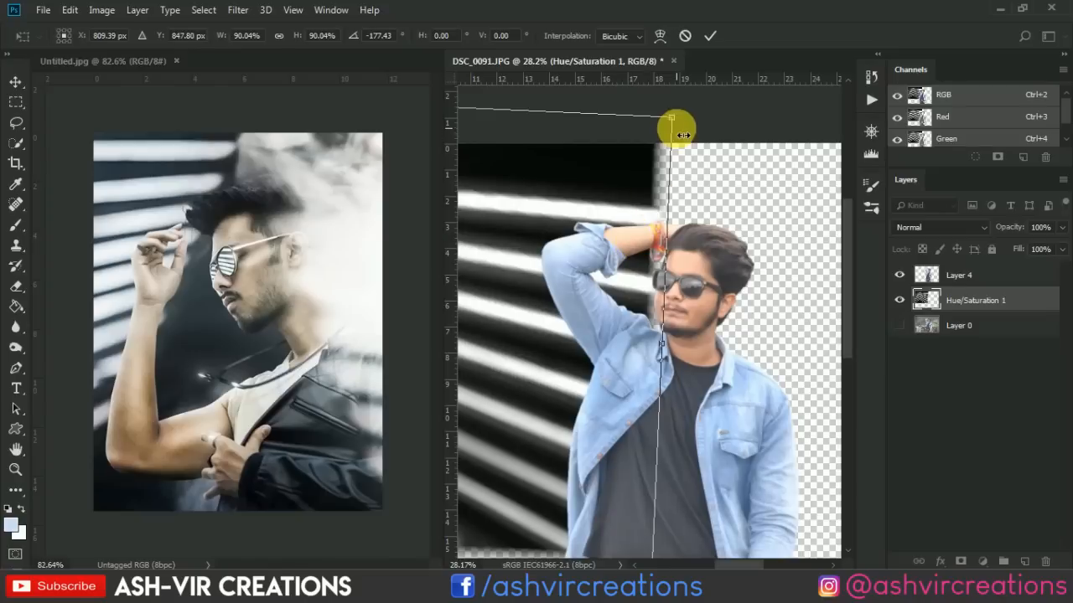
{"action": "left_click_drag", "start_coordinate": [675, 122], "coordinate": [656, 148]}
{"action": "left_click_drag", "start_coordinate": [582, 259], "coordinate": [679, 204]}
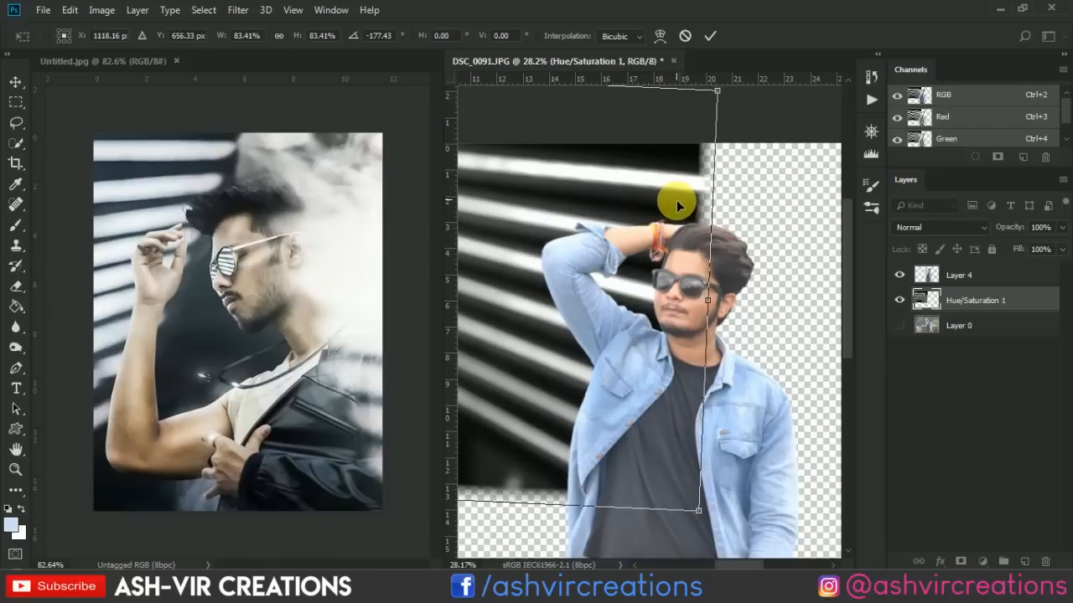
Fine-tune the stripe layer to about 84.33%, shift it slightly right and down, and apply the transformation.
{"action": "scroll", "coordinate": [678, 204], "scroll_direction": "down", "scroll_amount": 1}
{"action": "mouse_move", "coordinate": [710, 114]}
{"action": "left_mouse_down"}
{"action": "mouse_move", "coordinate": [677, 155]}
{"action": "mouse_move", "coordinate": [719, 125]}
{"action": "left_mouse_up"}
{"action": "scroll", "coordinate": [707, 174], "scroll_direction": "up", "scroll_amount": 1}
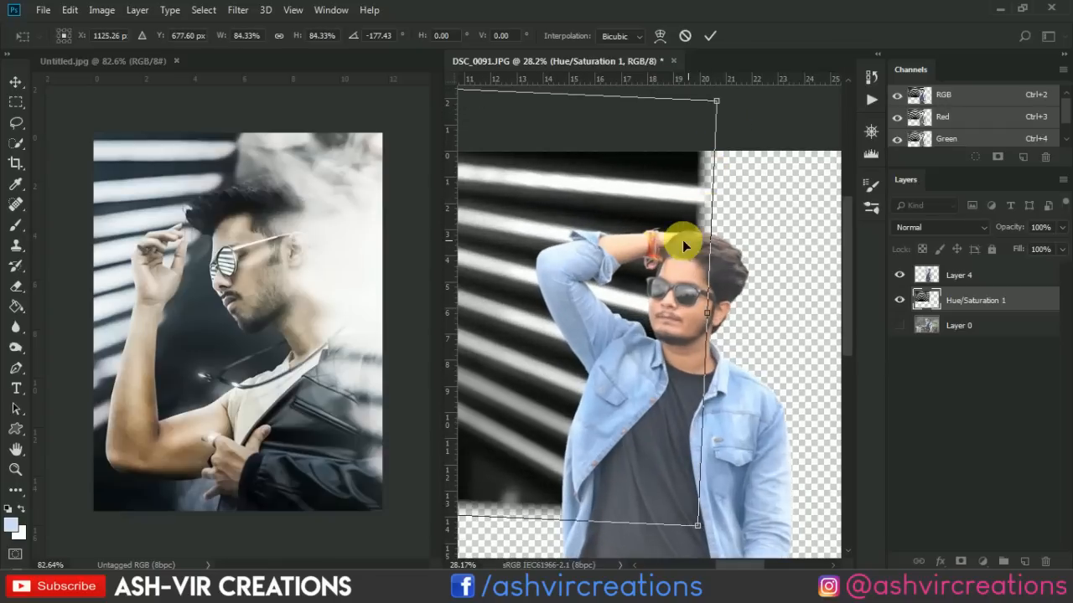
{"action": "left_click_drag", "start_coordinate": [683, 240], "coordinate": [658, 261]}
{"action": "double_click", "coordinate": [657, 262]}
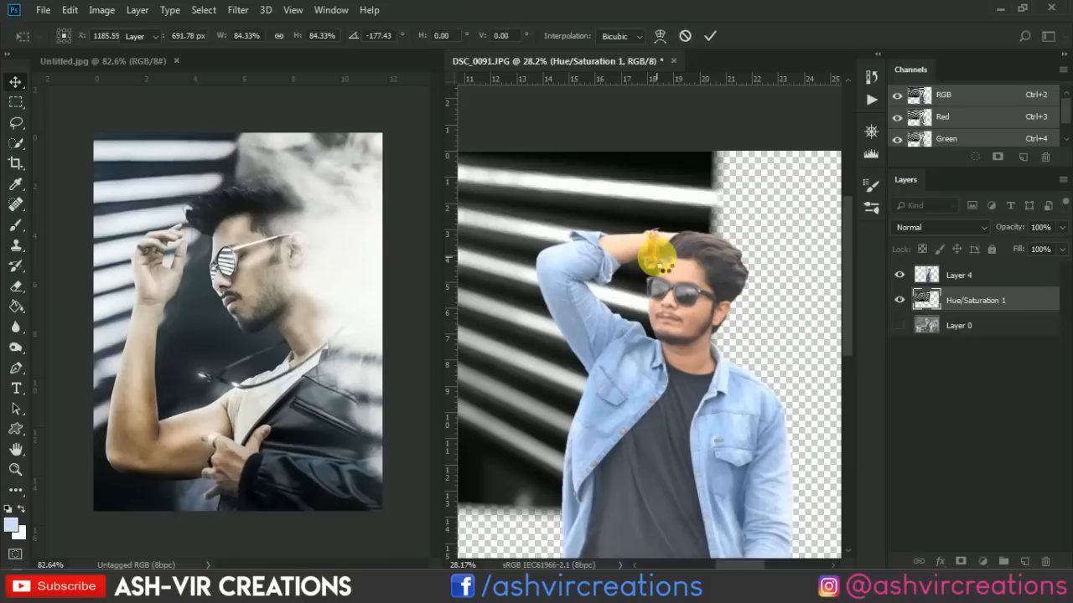
{"action": "scroll", "coordinate": [657, 262], "scroll_direction": "up", "scroll_amount": 2}
{"action": "scroll", "coordinate": [657, 261], "scroll_direction": "down", "scroll_amount": 2}
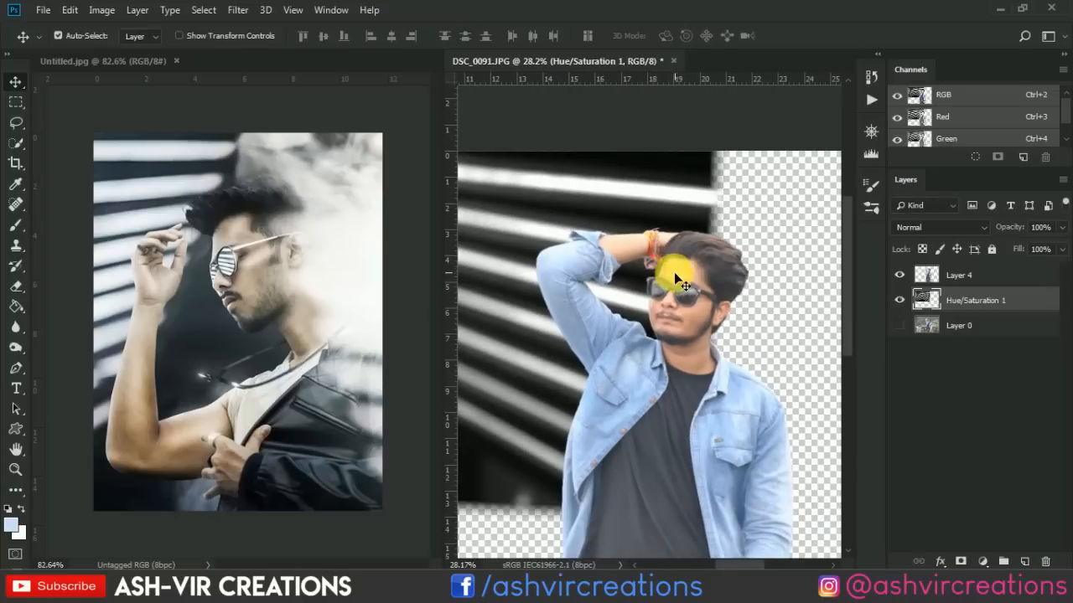
Sample a near-black tone from the reference portrait and fill a new layer directly above Layer 0 with it.
{"action": "left_click", "coordinate": [958, 332]}
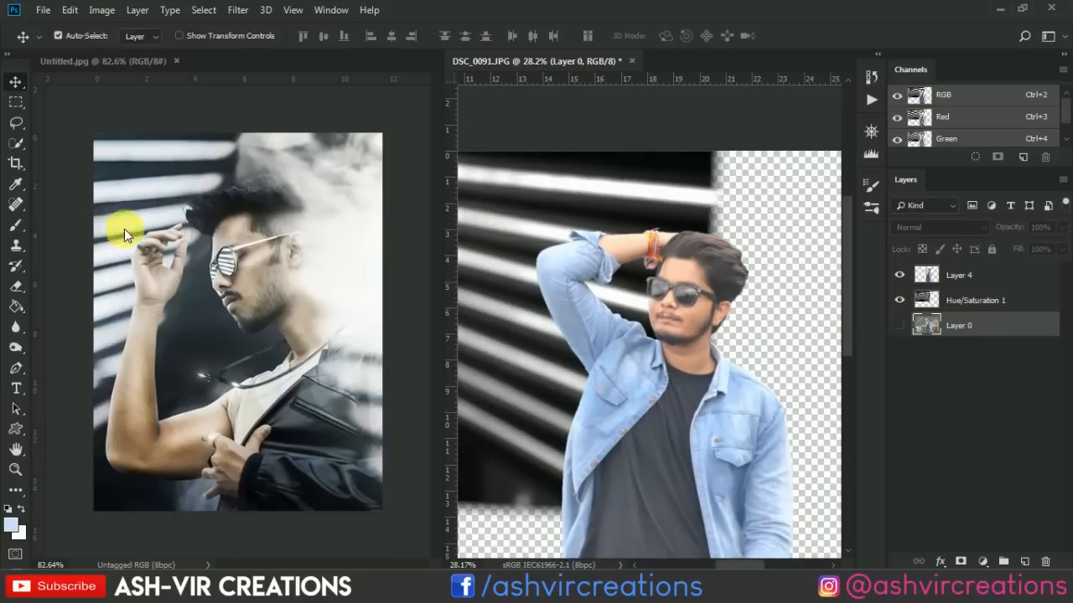
{"action": "left_click", "coordinate": [15, 185]}
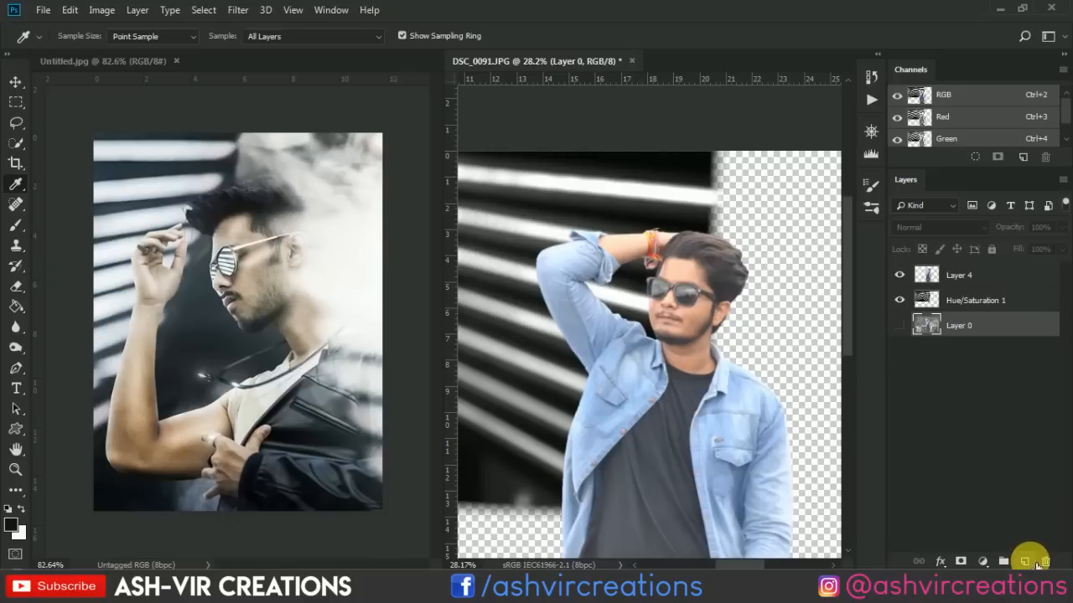
{"action": "left_click", "coordinate": [1025, 561]}
{"action": "left_click", "coordinate": [16, 301]}
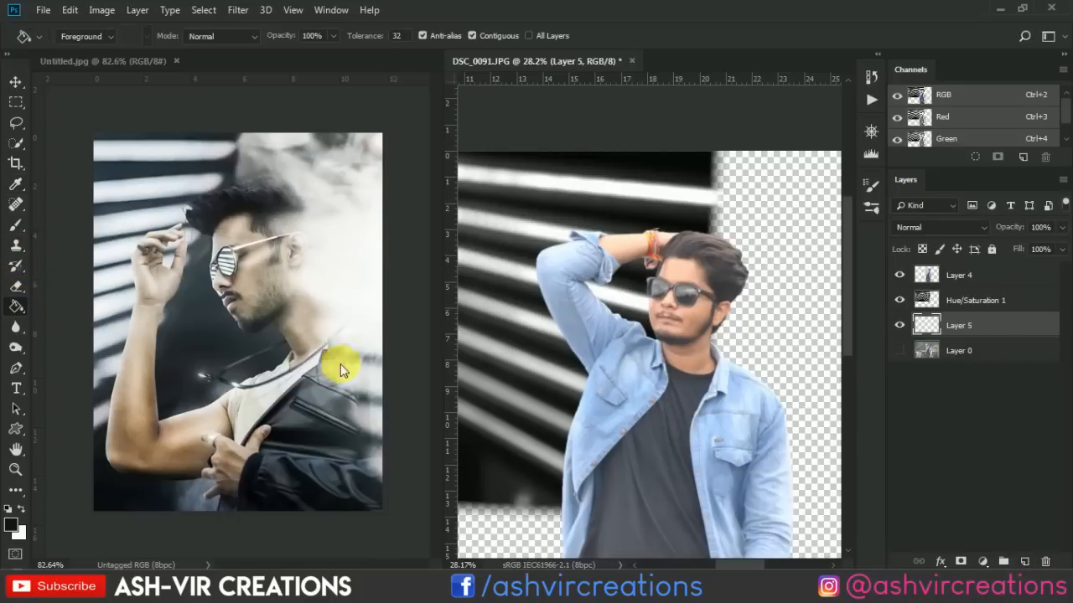
{"action": "left_click", "coordinate": [733, 363]}
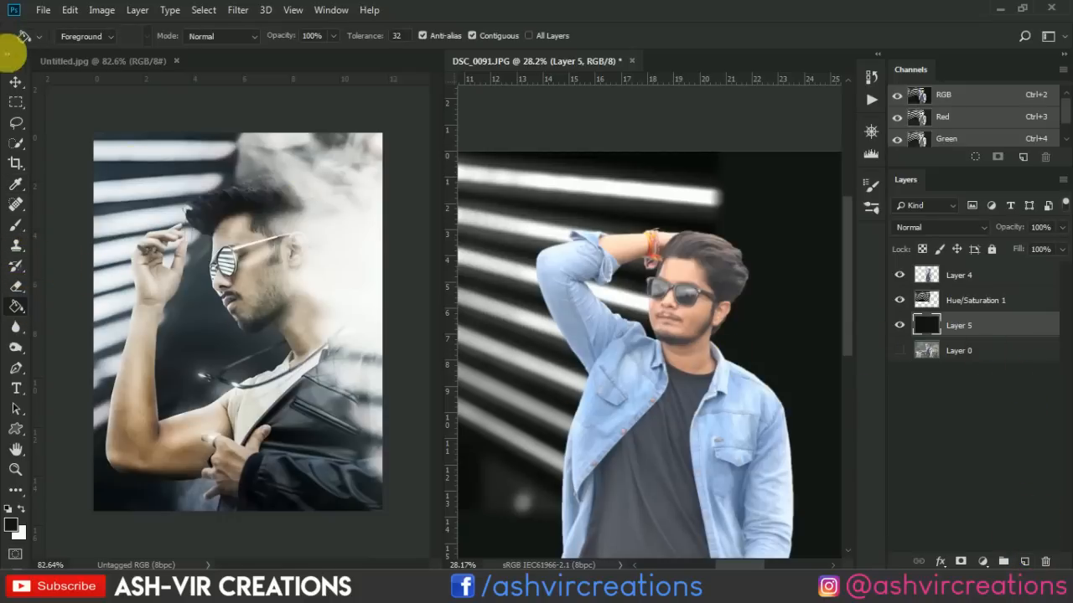
Nudge the Hue/Saturation 1 stripe layer slightly to the right over the dark backdrop and keep that layer selected.
{"action": "left_click", "coordinate": [16, 81]}
{"action": "left_click", "coordinate": [589, 210]}
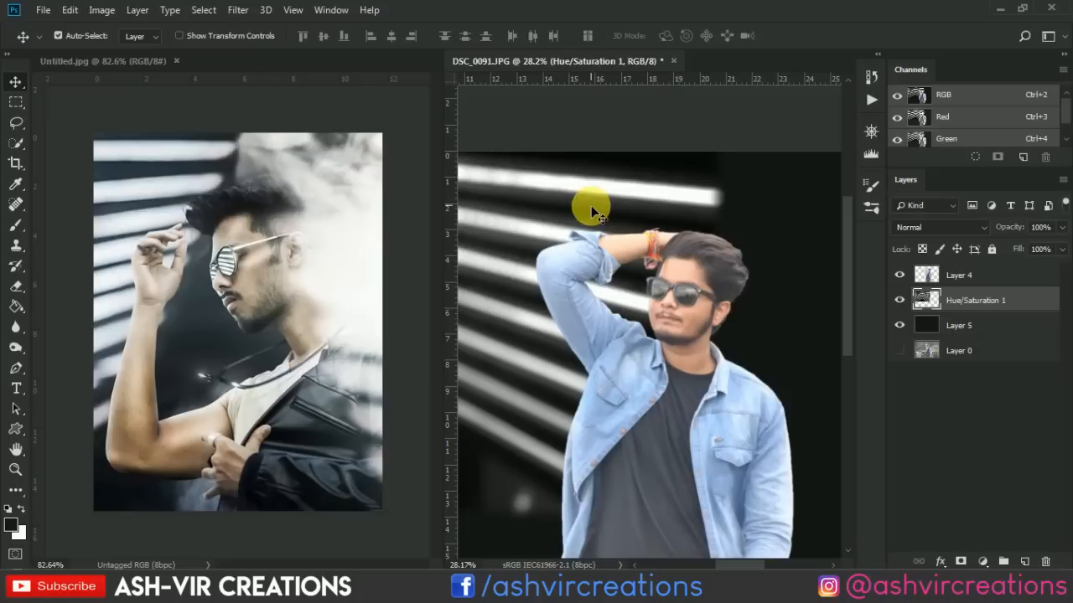
{"action": "mouse_move", "coordinate": [597, 211]}
{"action": "left_mouse_down"}
{"action": "mouse_move", "coordinate": [608, 215]}
{"action": "mouse_move", "coordinate": [586, 204]}
{"action": "mouse_move", "coordinate": [602, 209]}
{"action": "left_mouse_up"}
{"action": "right_click", "coordinate": [582, 226]}
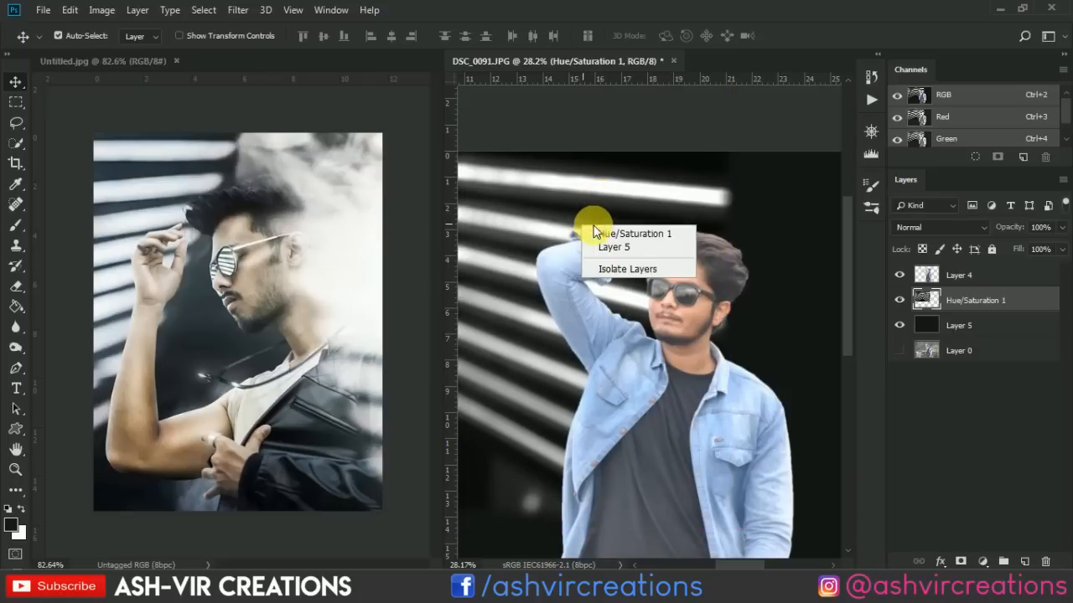
{"action": "left_click", "coordinate": [606, 235]}
{"action": "right_click", "coordinate": [981, 302]}
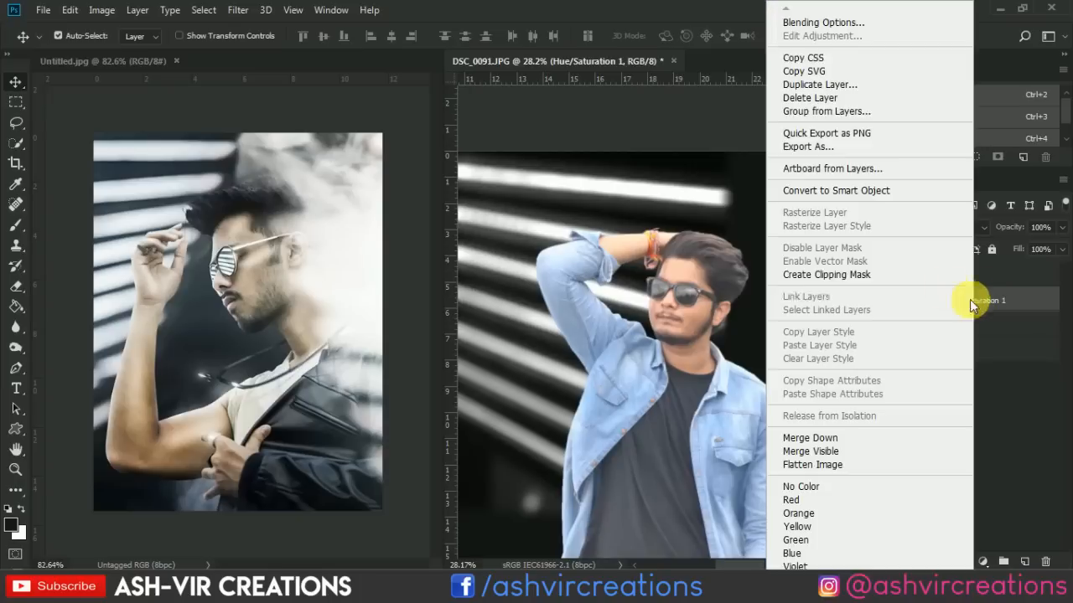
{"action": "left_click", "coordinate": [695, 283]}
Select the man's Layer 4 and ready the Smudge tool with a 15 px brush at his hairline.
{"action": "right_click", "coordinate": [692, 289]}
{"action": "left_click", "coordinate": [695, 291]}
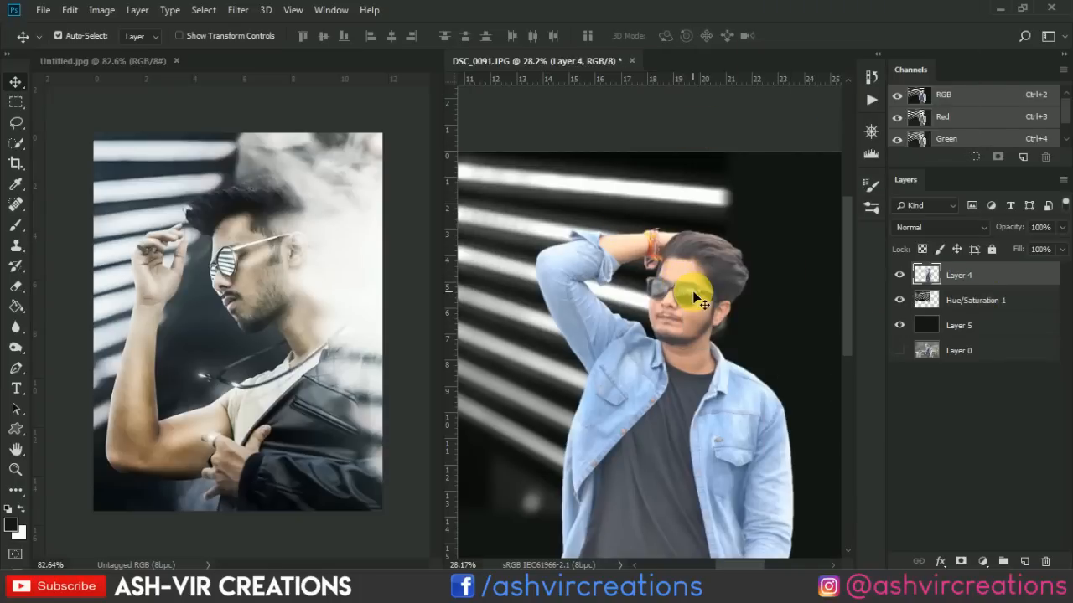
{"action": "right_click", "coordinate": [694, 294]}
{"action": "left_click", "coordinate": [702, 302]}
{"action": "scroll", "coordinate": [732, 209], "scroll_direction": "up", "scroll_amount": 7}
{"action": "scroll", "coordinate": [704, 277], "scroll_direction": "up", "scroll_amount": 5}
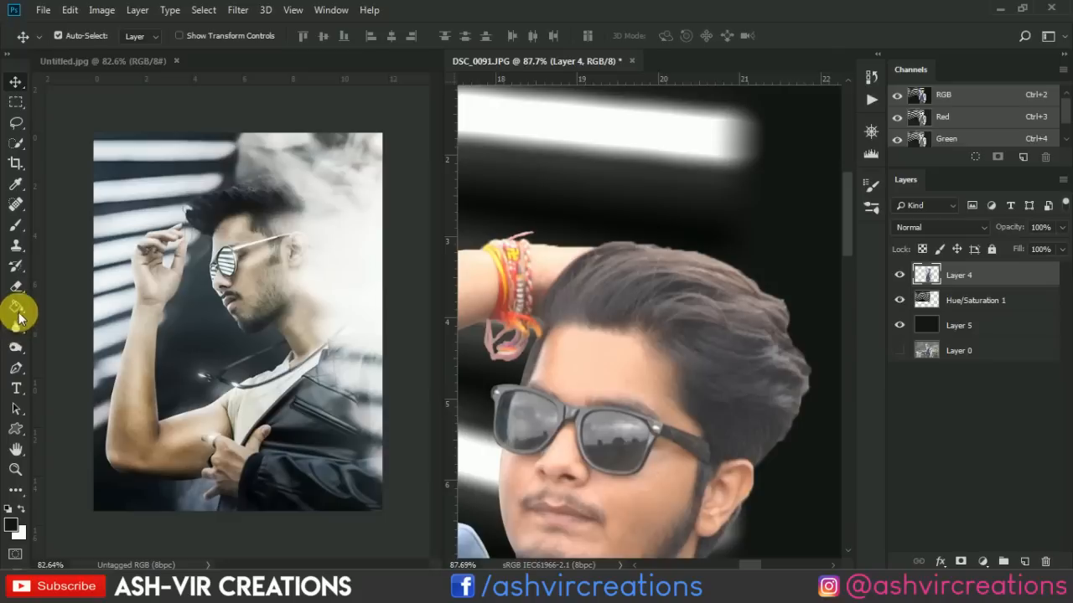
{"action": "right_click", "coordinate": [16, 329]}
{"action": "left_click", "coordinate": [59, 352]}
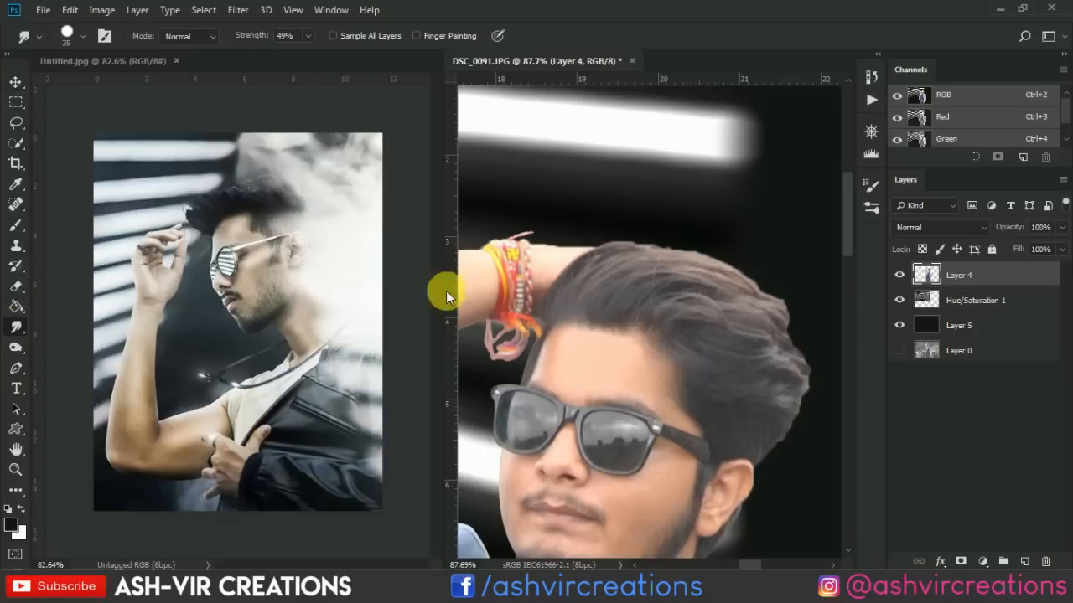
{"action": "scroll", "coordinate": [623, 267], "scroll_direction": "up", "scroll_amount": 3}
{"action": "scroll", "coordinate": [622, 266], "scroll_direction": "up", "scroll_amount": 2}
{"action": "key", "text": "bracketleft"}
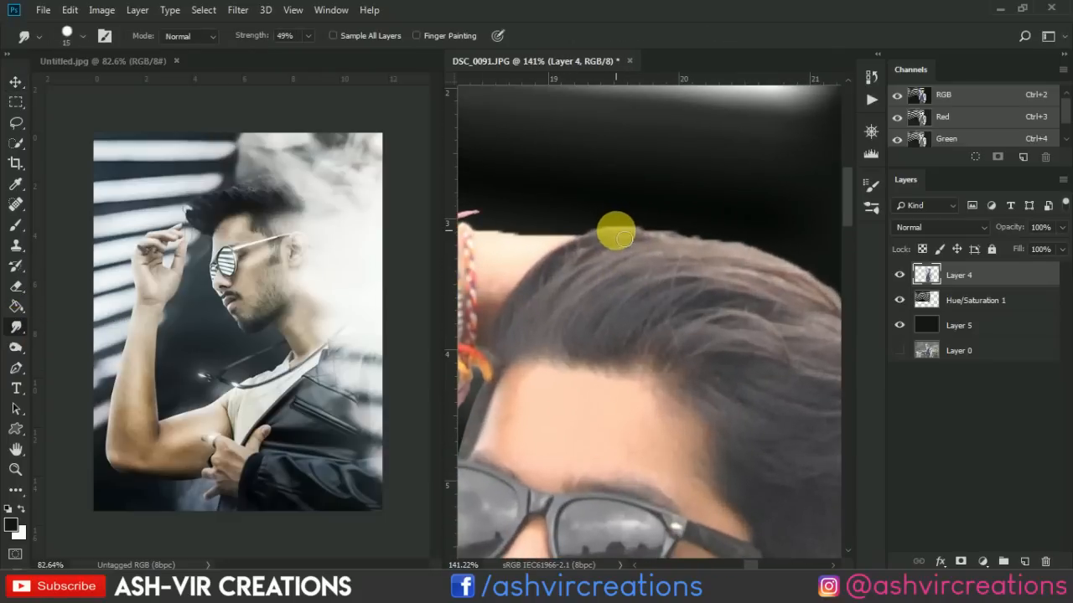
Smudge the cut-out edge of the man's hair along the crown and down the back of the head.
{"action": "mouse_move", "coordinate": [610, 235]}
{"action": "left_mouse_down"}
{"action": "mouse_move", "coordinate": [752, 232]}
{"action": "mouse_move", "coordinate": [678, 252]}
{"action": "mouse_move", "coordinate": [727, 263]}
{"action": "left_mouse_up"}
{"action": "left_click_drag", "start_coordinate": [790, 275], "coordinate": [623, 227]}
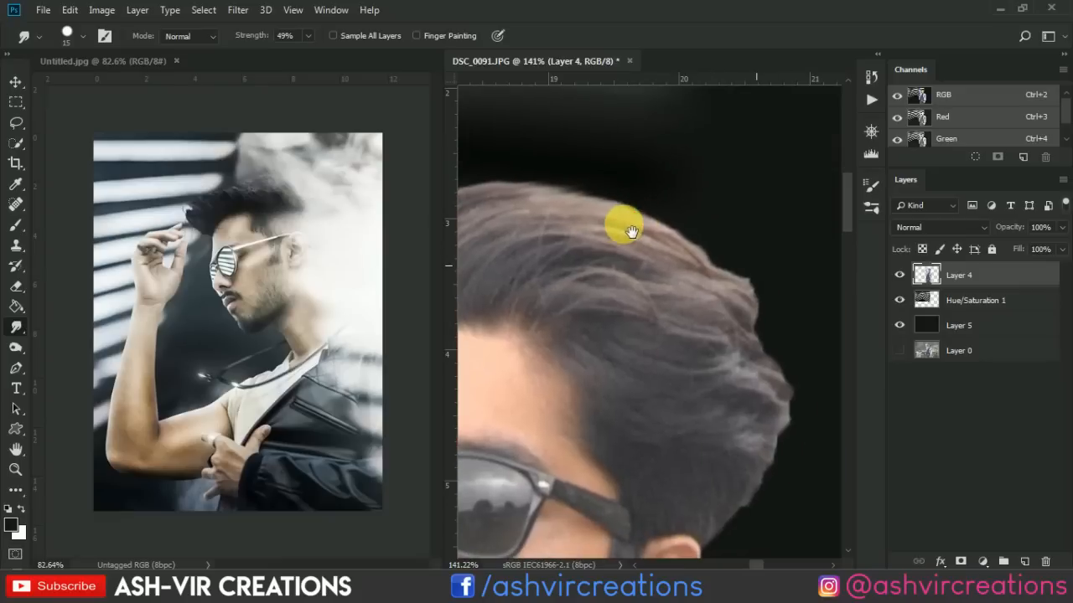
{"action": "mouse_move", "coordinate": [752, 262]}
{"action": "left_mouse_down"}
{"action": "mouse_move", "coordinate": [719, 254]}
{"action": "mouse_move", "coordinate": [745, 265]}
{"action": "mouse_move", "coordinate": [705, 266]}
{"action": "mouse_move", "coordinate": [772, 285]}
{"action": "mouse_move", "coordinate": [718, 272]}
{"action": "mouse_move", "coordinate": [755, 287]}
{"action": "mouse_move", "coordinate": [778, 338]}
{"action": "mouse_move", "coordinate": [766, 339]}
{"action": "mouse_move", "coordinate": [771, 290]}
{"action": "left_mouse_up"}
{"action": "scroll", "coordinate": [761, 281], "scroll_direction": "down", "scroll_amount": 2}
{"action": "scroll", "coordinate": [761, 282], "scroll_direction": "right", "scroll_amount": 1}
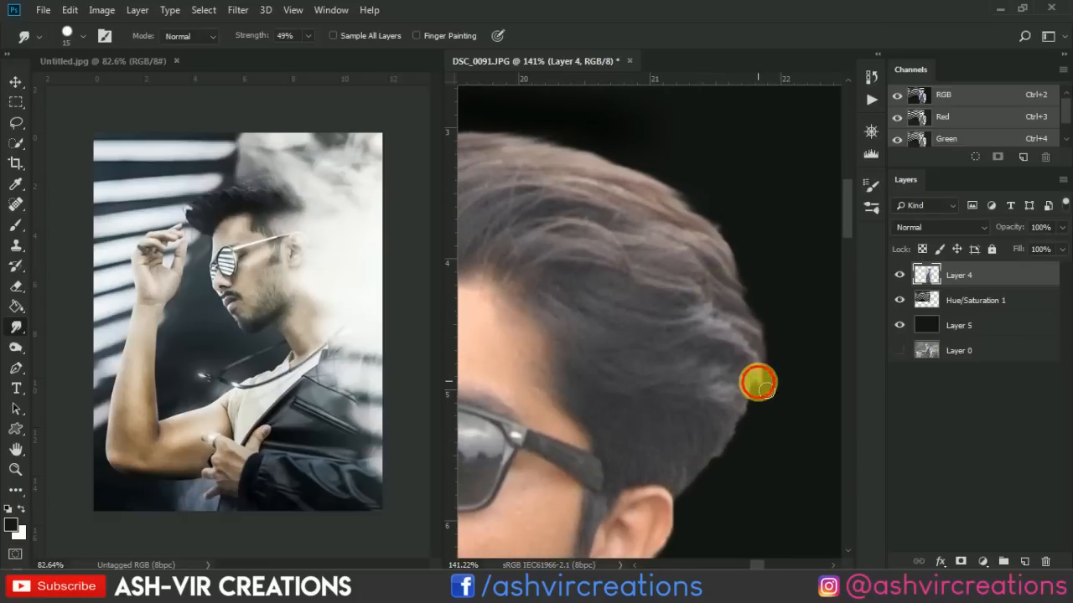
{"action": "mouse_move", "coordinate": [757, 384]}
{"action": "left_mouse_down"}
{"action": "mouse_move", "coordinate": [749, 371]}
{"action": "mouse_move", "coordinate": [696, 500]}
{"action": "left_mouse_up"}
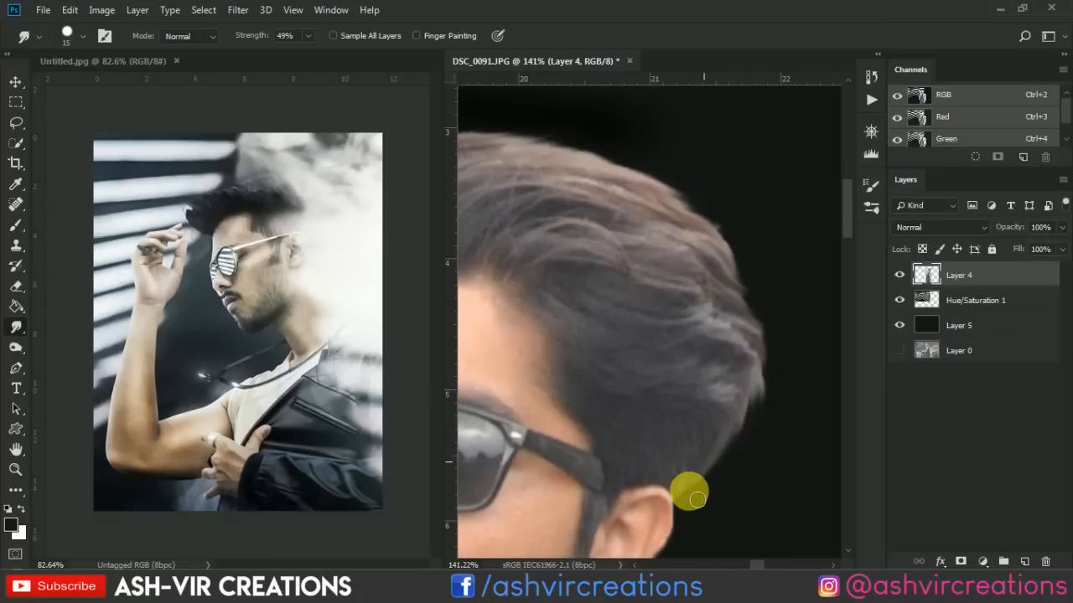
Smudge the hair edges behind, below and just above the man's ear to soften the cut-out.
{"action": "scroll", "coordinate": [682, 499], "scroll_direction": "down", "scroll_amount": 4}
{"action": "left_click_drag", "start_coordinate": [712, 426], "coordinate": [731, 215]}
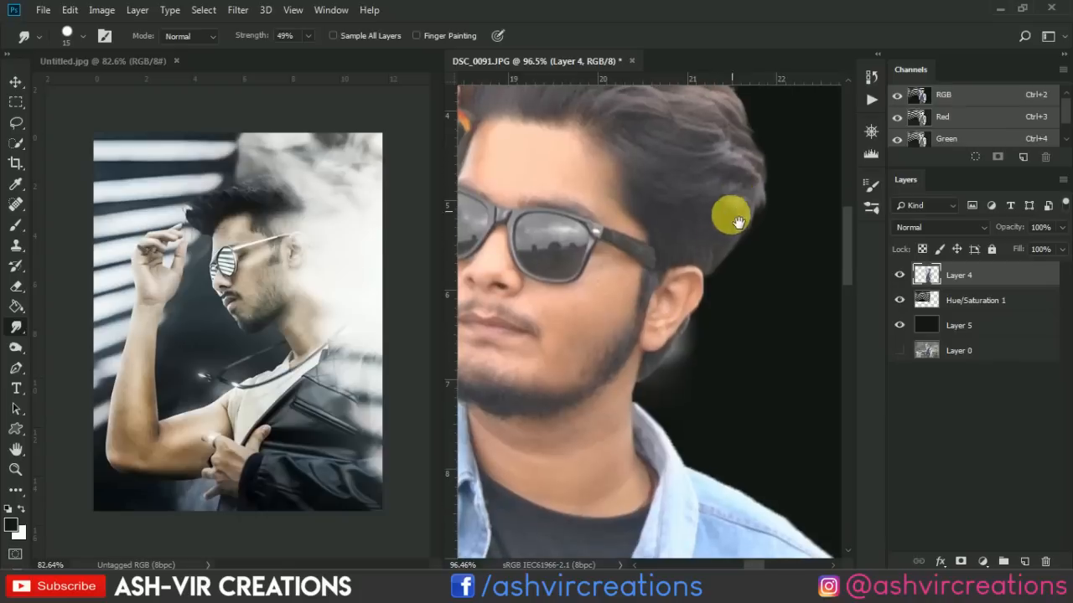
{"action": "scroll", "coordinate": [697, 297], "scroll_direction": "up", "scroll_amount": 6}
{"action": "mouse_move", "coordinate": [684, 363]}
{"action": "left_mouse_down"}
{"action": "mouse_move", "coordinate": [652, 422]}
{"action": "mouse_move", "coordinate": [657, 407]}
{"action": "mouse_move", "coordinate": [627, 433]}
{"action": "mouse_move", "coordinate": [618, 453]}
{"action": "mouse_move", "coordinate": [630, 453]}
{"action": "mouse_move", "coordinate": [617, 460]}
{"action": "mouse_move", "coordinate": [635, 411]}
{"action": "left_mouse_up"}
{"action": "scroll", "coordinate": [642, 397], "scroll_direction": "down", "scroll_amount": 5}
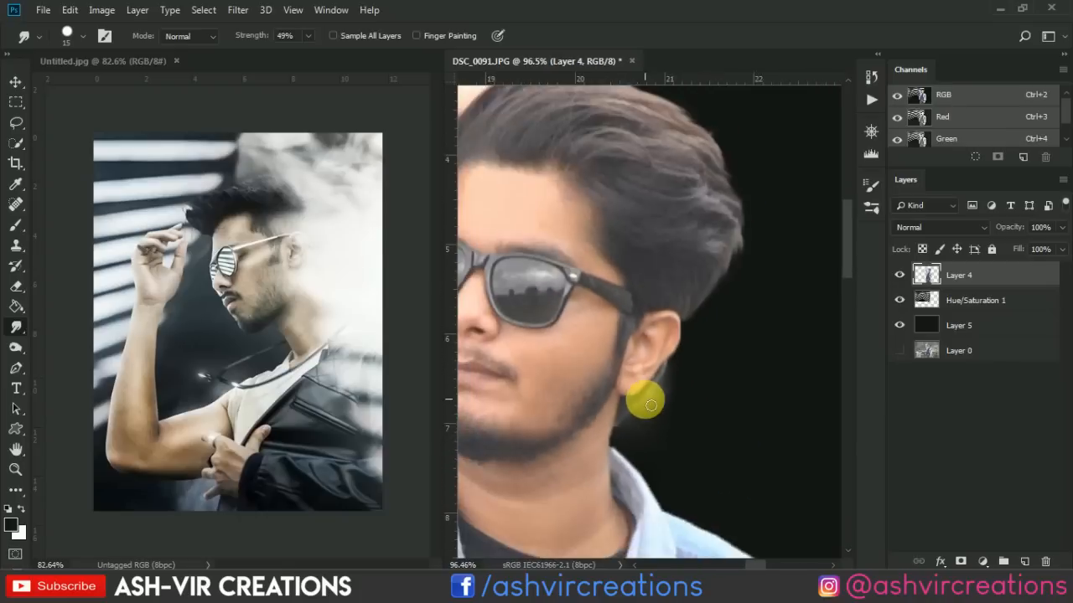
{"action": "left_click_drag", "start_coordinate": [642, 296], "coordinate": [708, 346]}
{"action": "scroll", "coordinate": [708, 346], "scroll_direction": "up", "scroll_amount": 3}
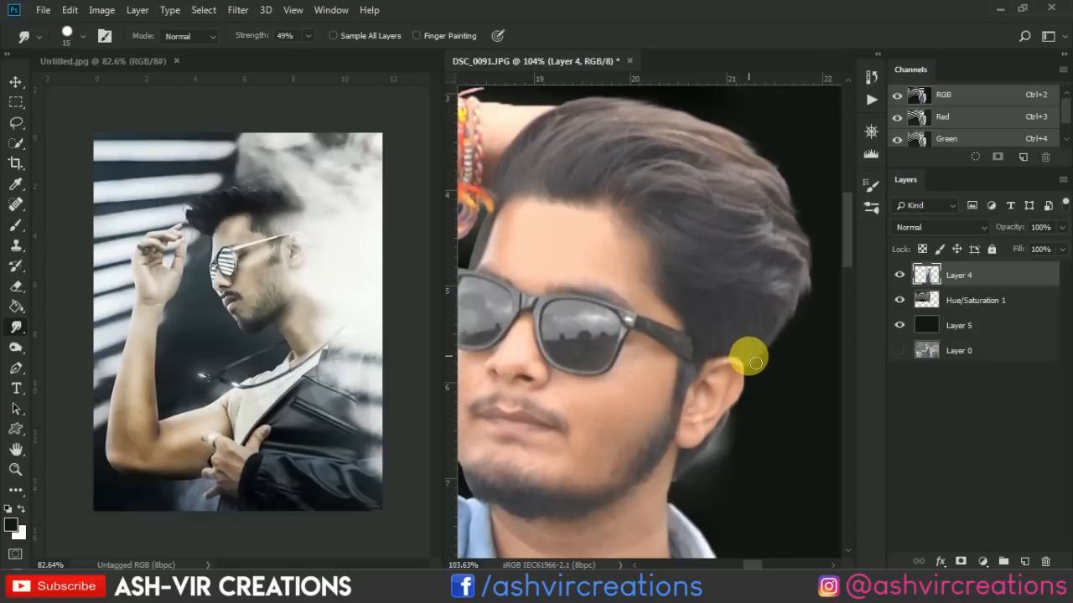
{"action": "left_click_drag", "start_coordinate": [761, 391], "coordinate": [766, 369]}
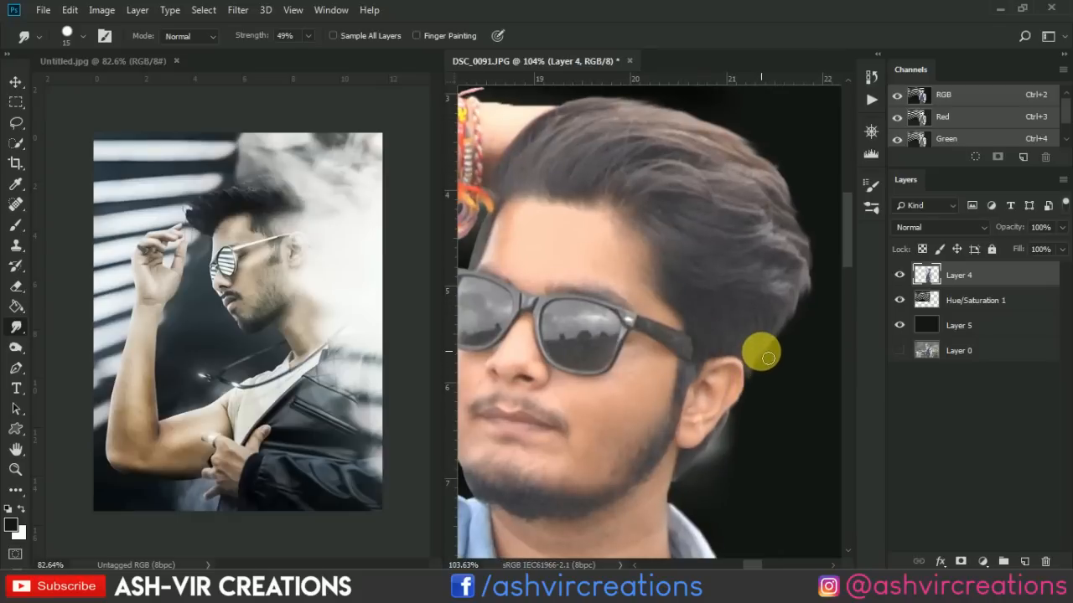
Smudge the cut-out edge of the hair beside the man's forehead, between the bracelet and sunglasses, with a 9 px brush.
{"action": "scroll", "coordinate": [759, 365], "scroll_direction": "down", "scroll_amount": 3}
{"action": "scroll", "coordinate": [617, 225], "scroll_direction": "up", "scroll_amount": 5}
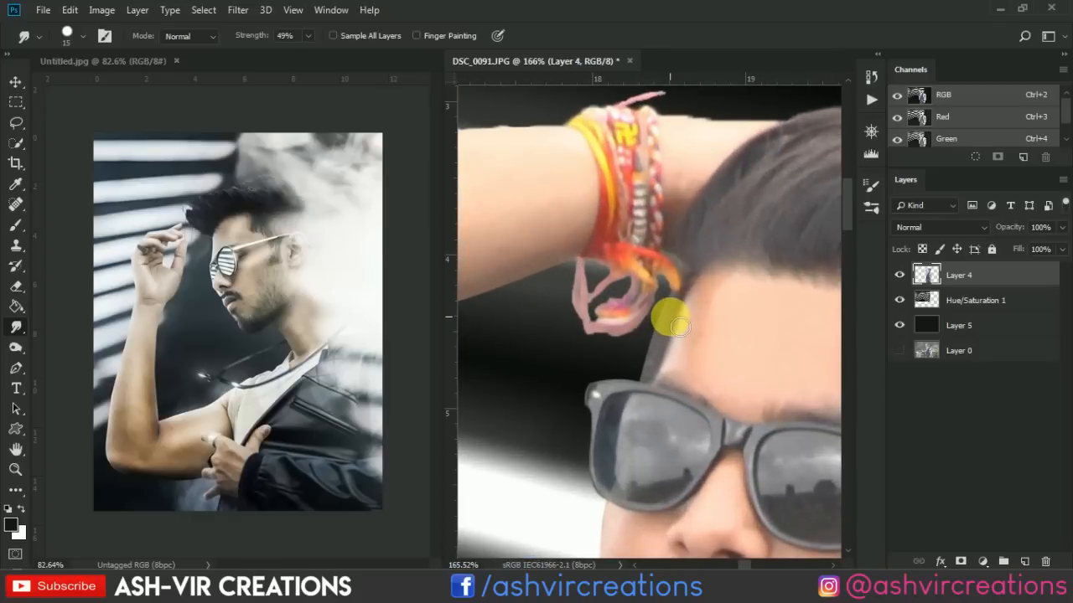
{"action": "mouse_move", "coordinate": [672, 305]}
{"action": "left_mouse_down"}
{"action": "mouse_move", "coordinate": [656, 356]}
{"action": "mouse_move", "coordinate": [646, 336]}
{"action": "mouse_move", "coordinate": [662, 319]}
{"action": "left_mouse_up"}
{"action": "scroll", "coordinate": [659, 308], "scroll_direction": "down", "scroll_amount": 3}
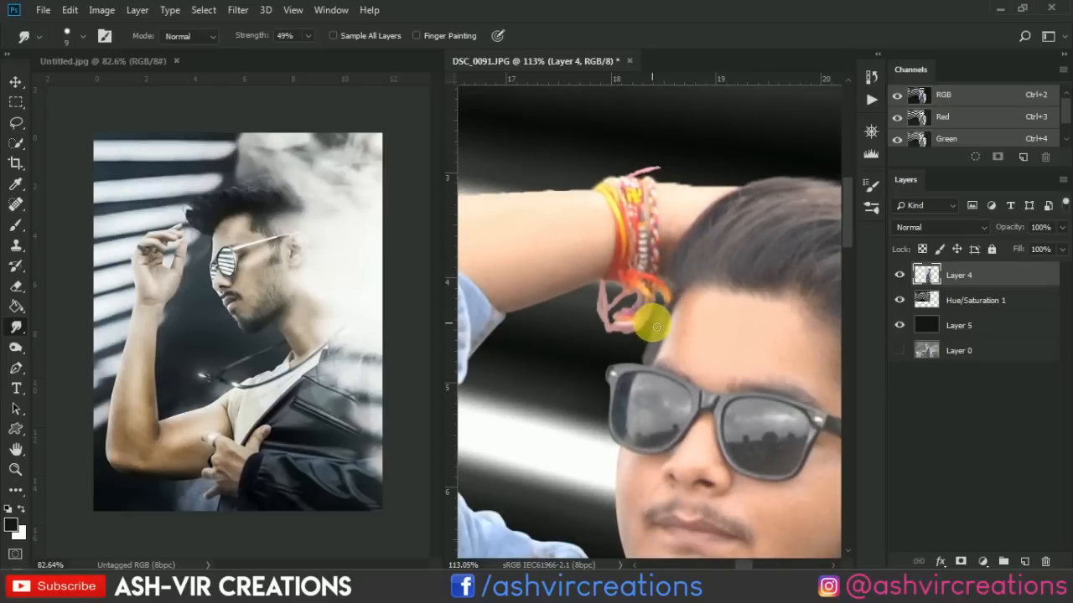
{"action": "scroll", "coordinate": [659, 306], "scroll_direction": "up", "scroll_amount": 5}
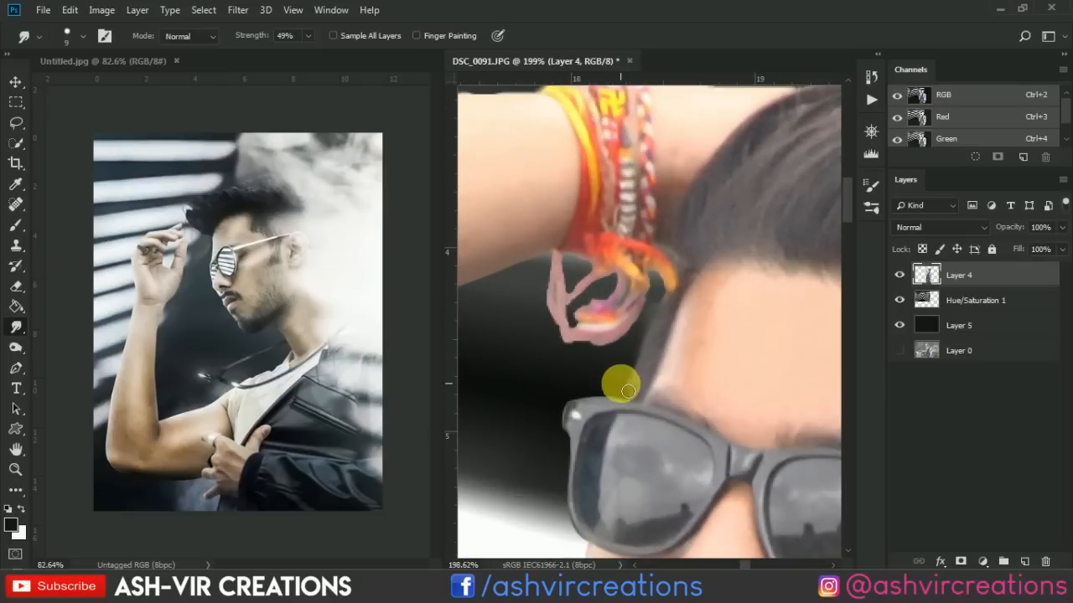
{"action": "left_click_drag", "start_coordinate": [628, 391], "coordinate": [669, 325]}
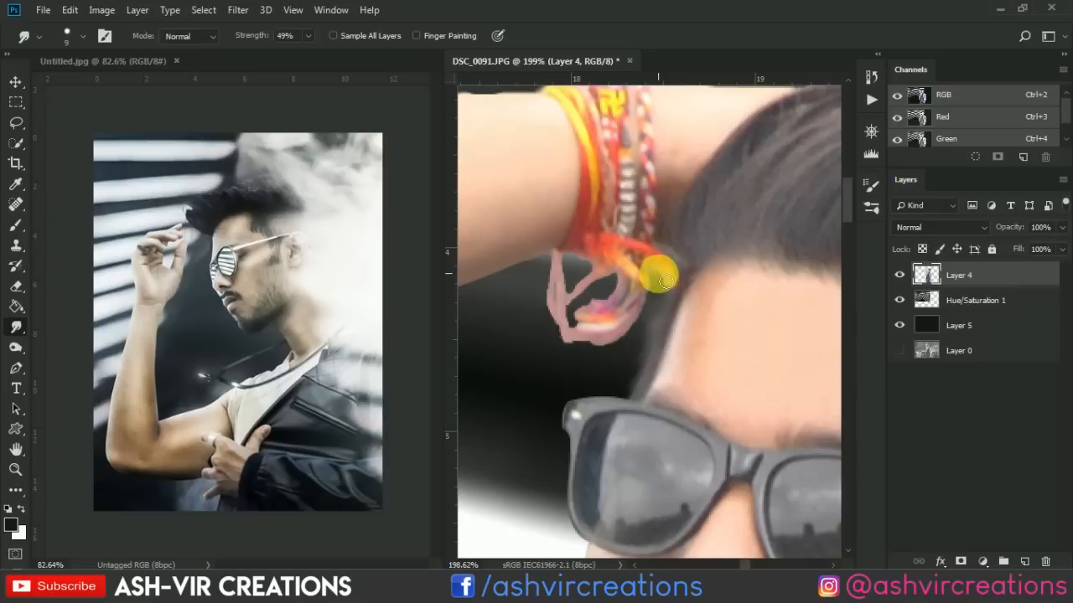
{"action": "mouse_move", "coordinate": [662, 280]}
{"action": "left_mouse_down"}
{"action": "mouse_move", "coordinate": [608, 281]}
{"action": "mouse_move", "coordinate": [589, 263]}
{"action": "left_mouse_up"}
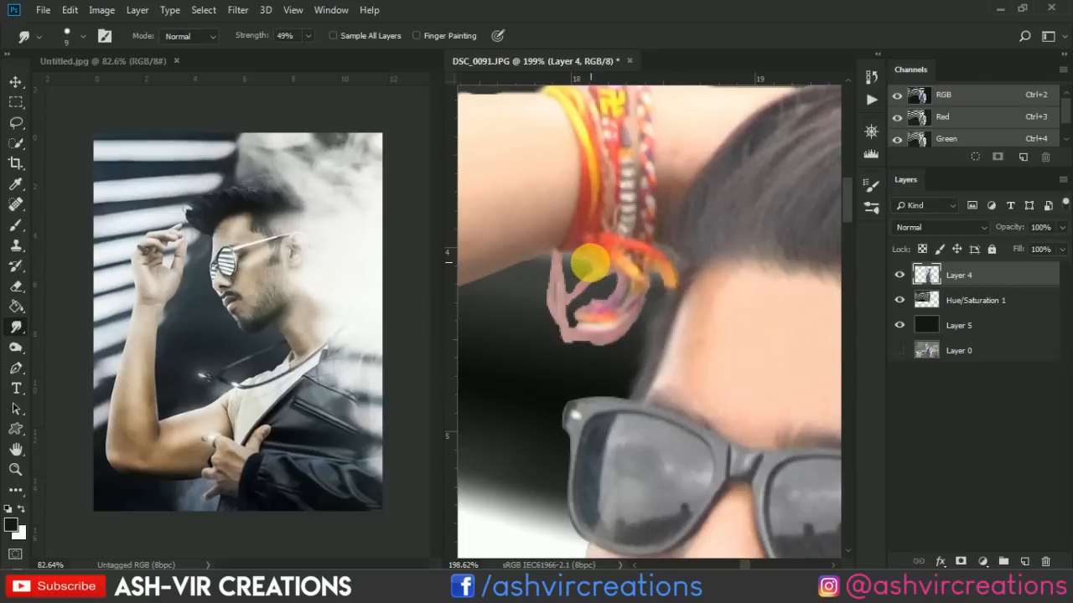
{"action": "scroll", "coordinate": [584, 263], "scroll_direction": "down", "scroll_amount": 4}
{"action": "scroll", "coordinate": [696, 338], "scroll_direction": "up", "scroll_amount": 1}
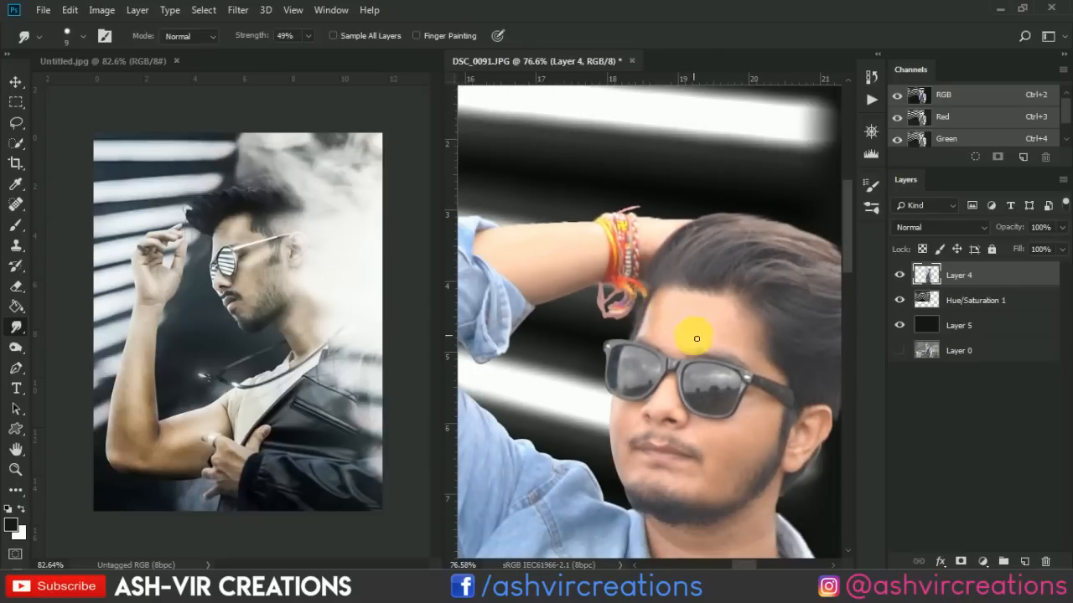
{"action": "scroll", "coordinate": [703, 358], "scroll_direction": "down", "scroll_amount": 5}
Duplicate Layer 4 as Layer 4 copy, set the copy's blend mode to Soft Light and compare the man with and without it.
{"action": "key", "text": "v"}
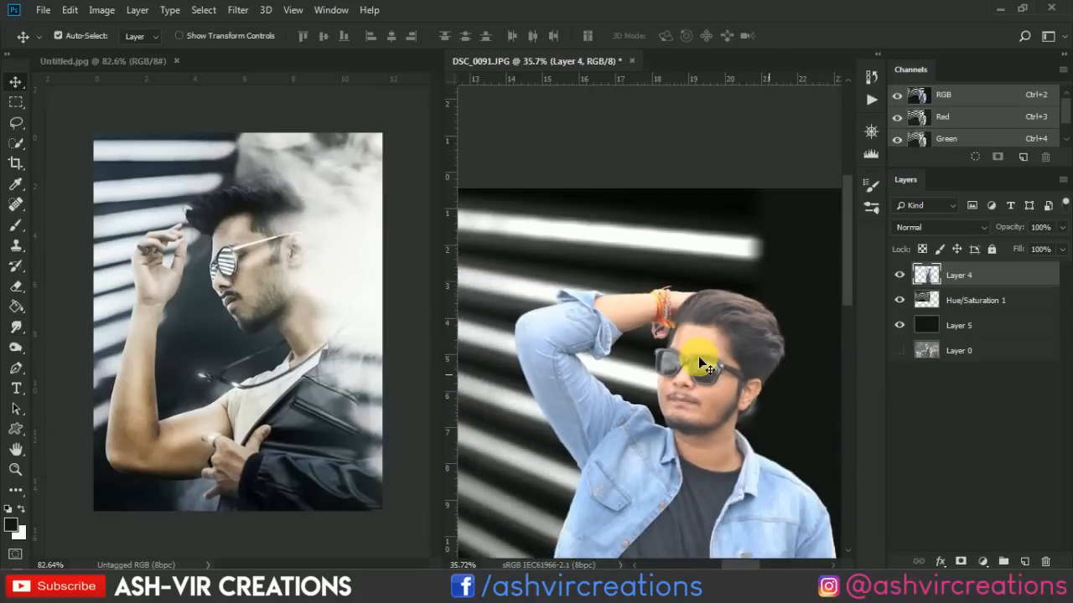
{"action": "scroll", "coordinate": [700, 359], "scroll_direction": "up", "scroll_amount": 2}
{"action": "right_click", "coordinate": [1003, 276]}
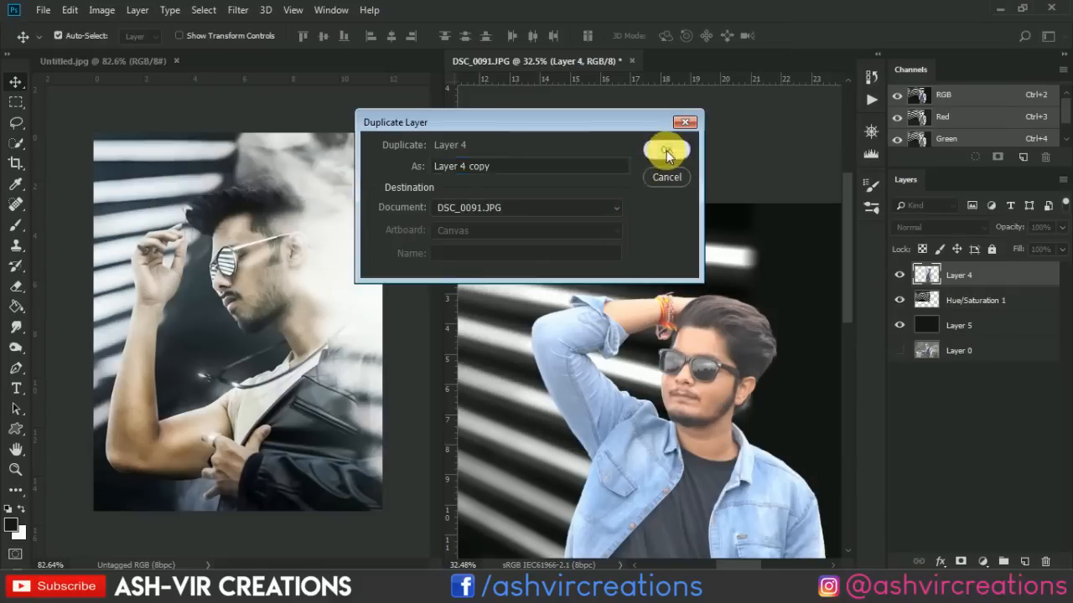
{"action": "left_click", "coordinate": [666, 151]}
{"action": "left_click", "coordinate": [949, 227]}
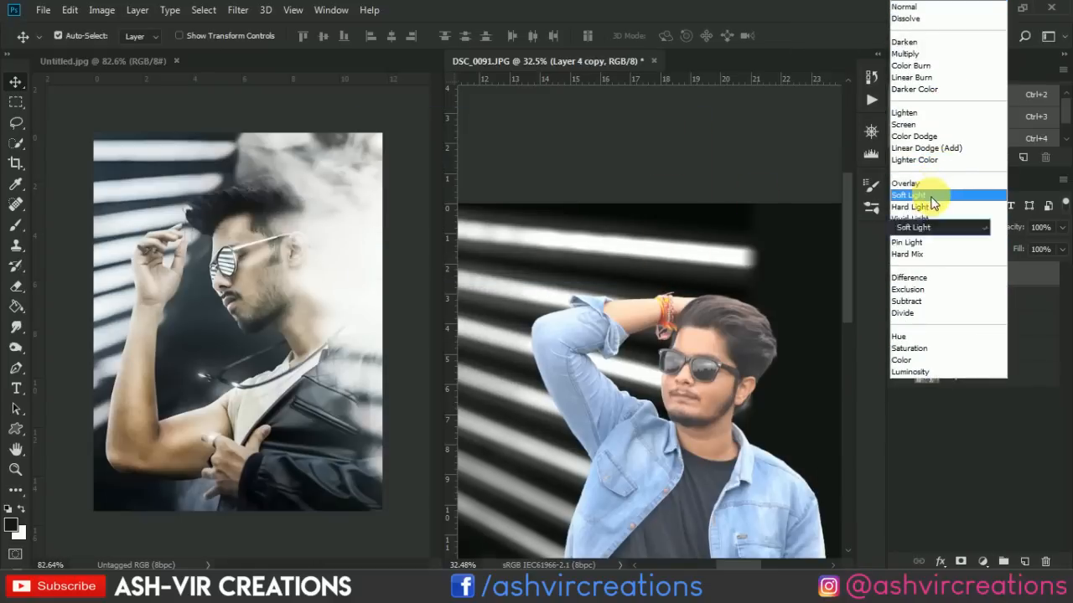
{"action": "left_click", "coordinate": [931, 197]}
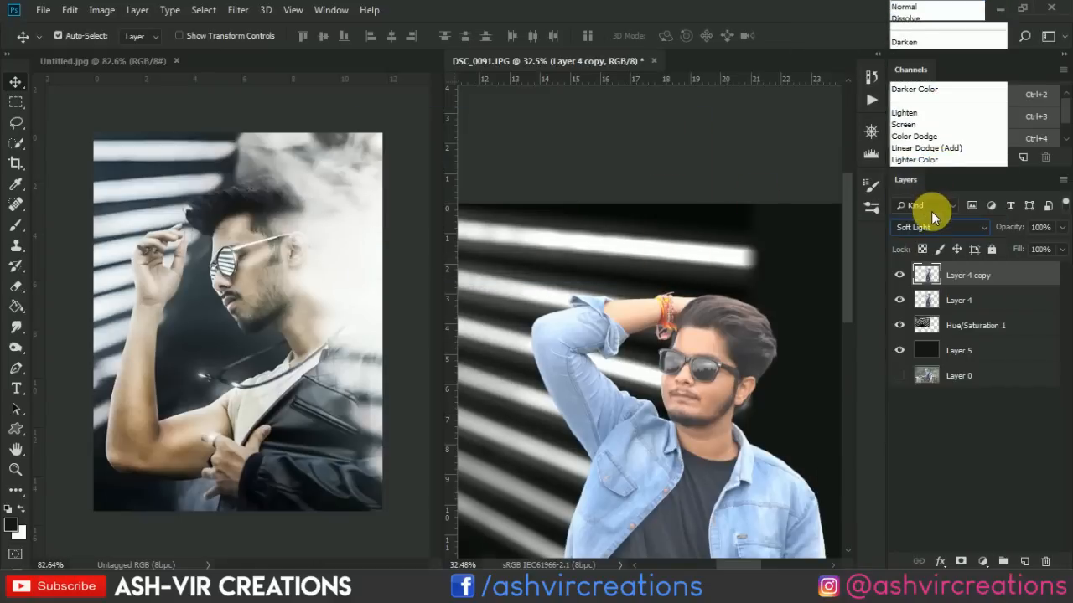
{"action": "left_click", "coordinate": [905, 273]}
{"action": "left_click", "coordinate": [905, 273]}
{"action": "left_click", "coordinate": [905, 273]}
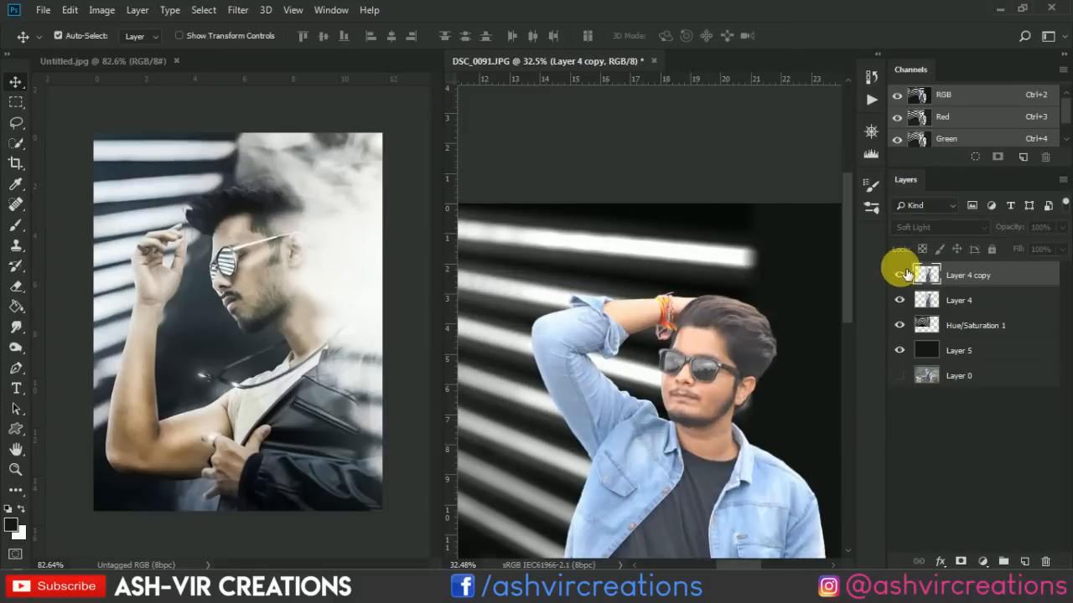
{"action": "left_click", "coordinate": [905, 273]}
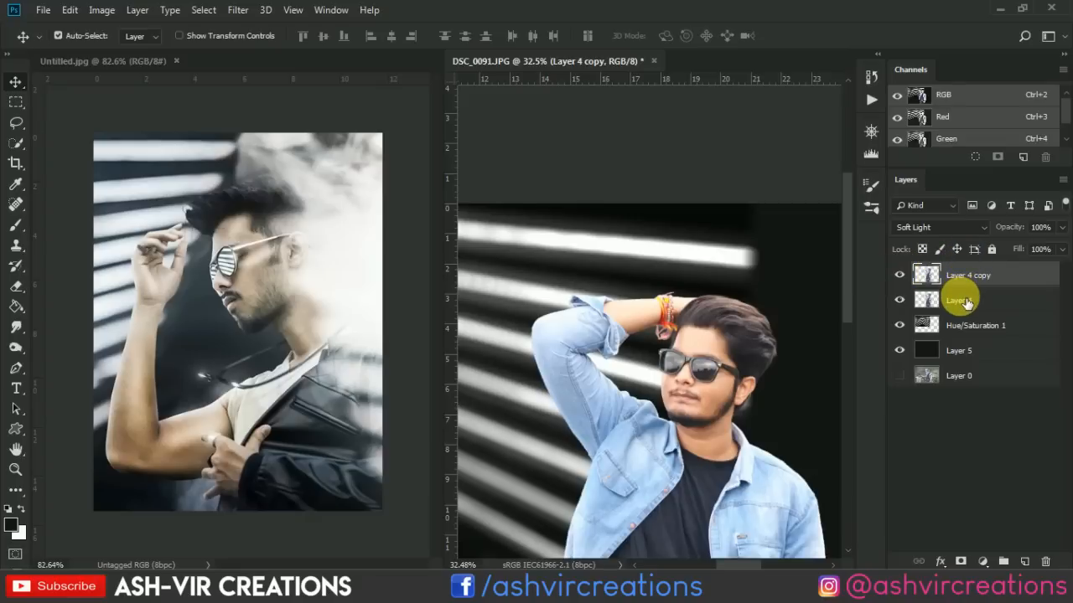
Merge Layer 4 and Layer 4 copy into a single layer.
{"action": "left_click", "coordinate": [964, 301], "text": "shift"}
{"action": "right_click", "coordinate": [964, 303]}
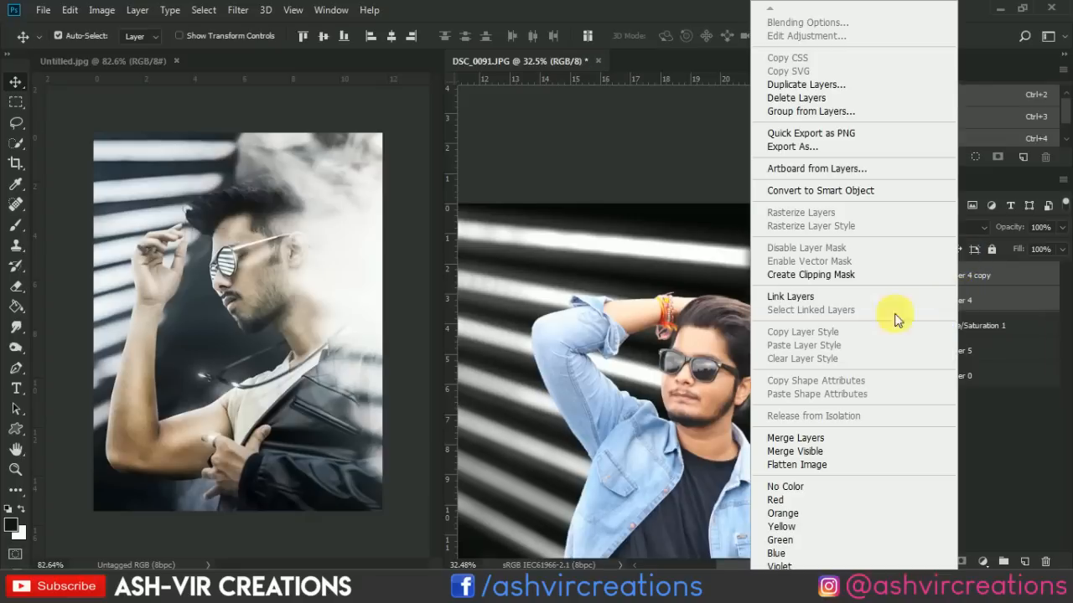
{"action": "left_click", "coordinate": [817, 439]}
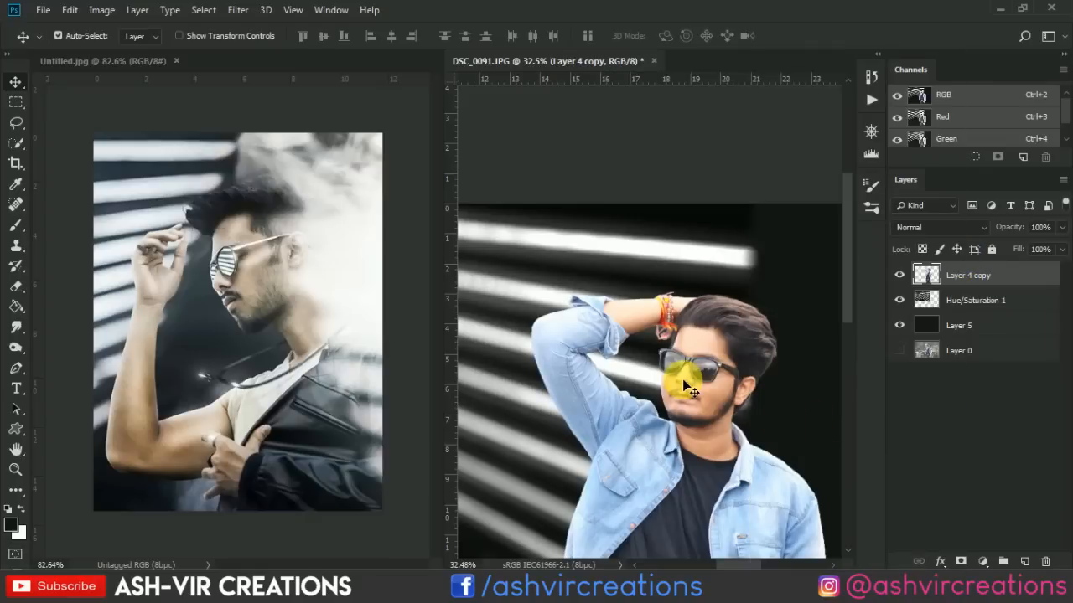
Duplicate the Hue/Saturation 1 stripe layer and place the copy above the man's Layer 4 copy.
{"action": "left_click_drag", "start_coordinate": [681, 360], "coordinate": [670, 266]}
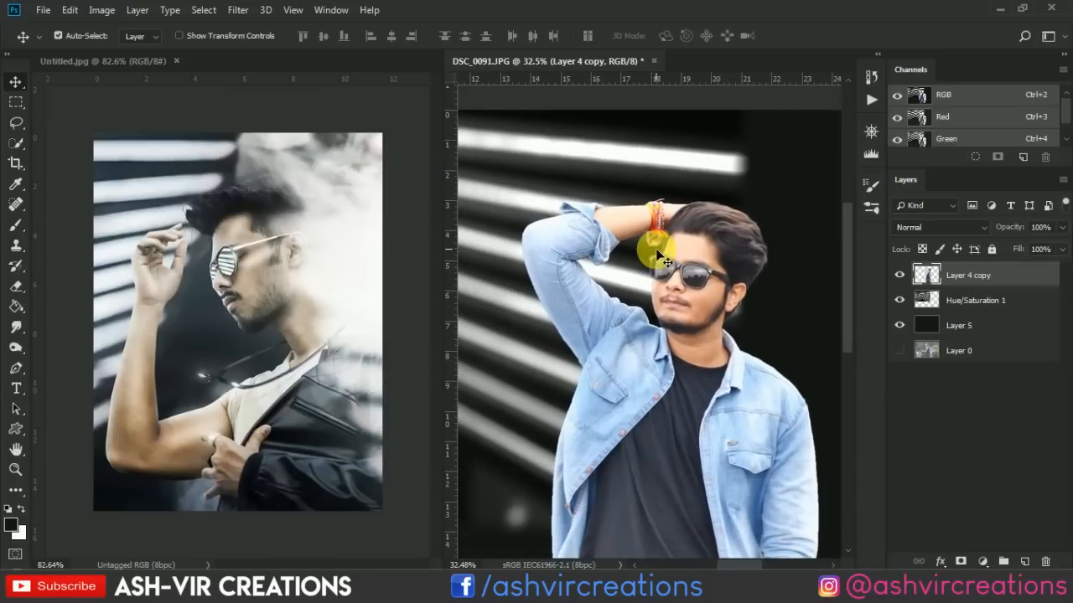
{"action": "right_click", "coordinate": [640, 185]}
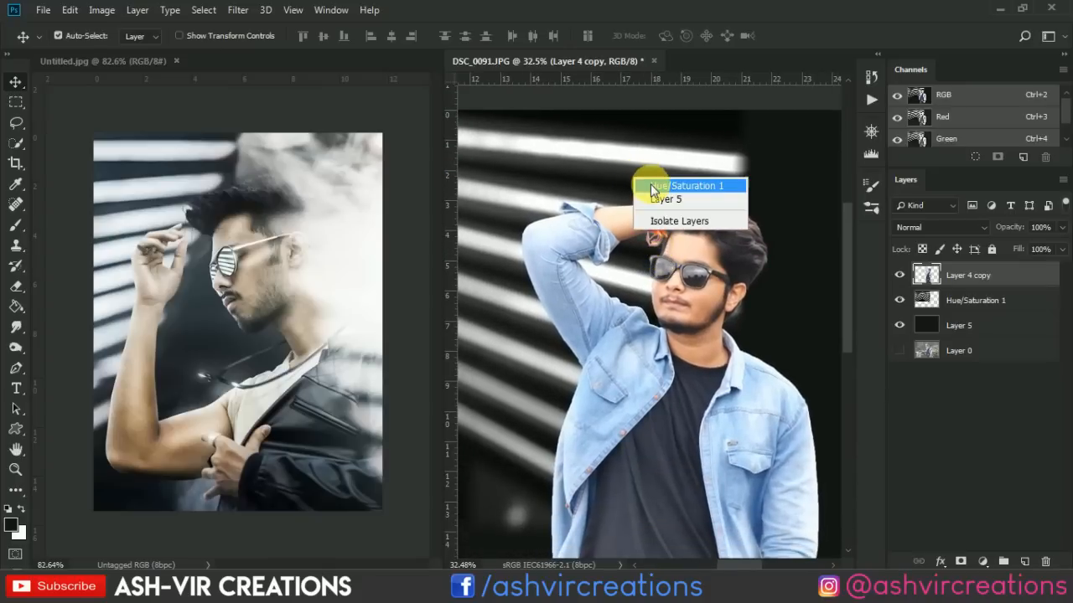
{"action": "left_click", "coordinate": [718, 202]}
{"action": "right_click", "coordinate": [998, 300]}
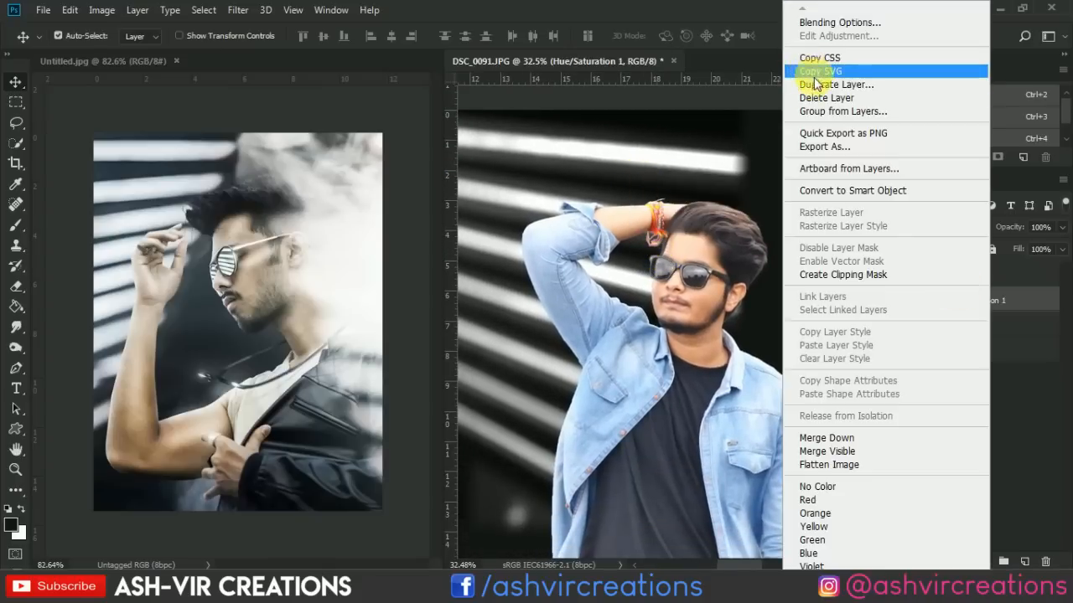
{"action": "left_click", "coordinate": [811, 84]}
{"action": "left_click", "coordinate": [668, 155]}
{"action": "left_click_drag", "start_coordinate": [953, 298], "coordinate": [958, 261]}
Set the Hue/Saturation 1 copy to Screen blend mode and reposition its stripes across the man and the right half of the backdrop.
{"action": "left_click_drag", "start_coordinate": [661, 228], "coordinate": [800, 269]}
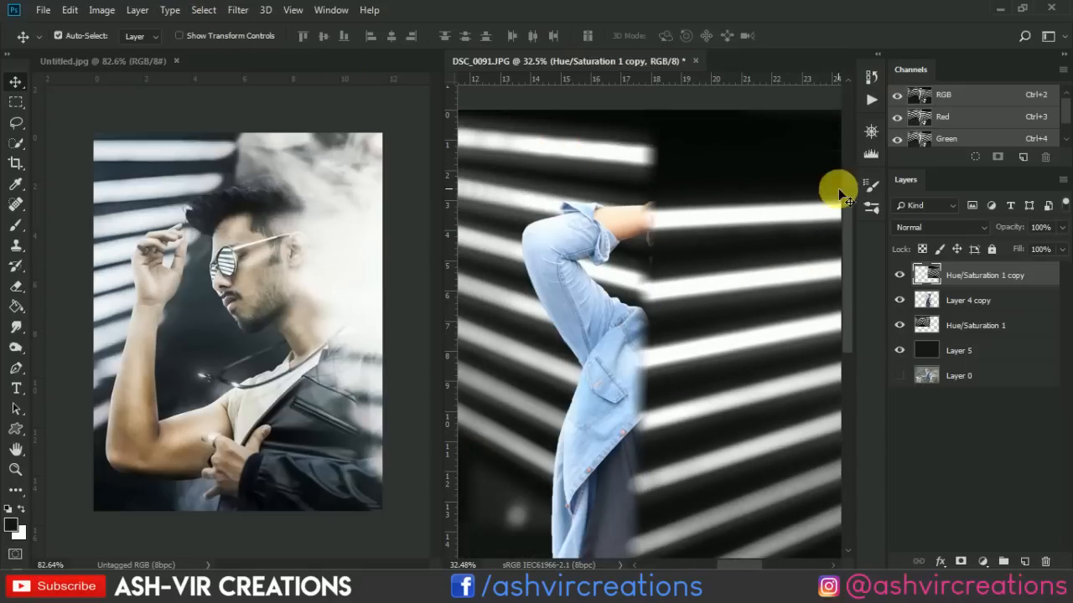
{"action": "left_click", "coordinate": [917, 227]}
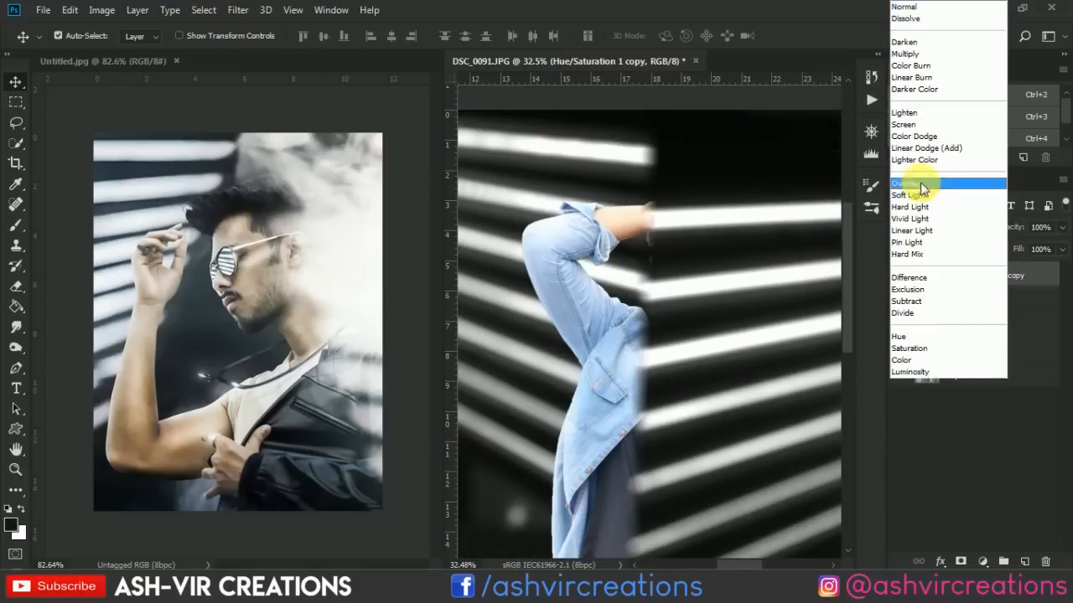
{"action": "left_click", "coordinate": [913, 124]}
{"action": "left_click_drag", "start_coordinate": [792, 259], "coordinate": [821, 192]}
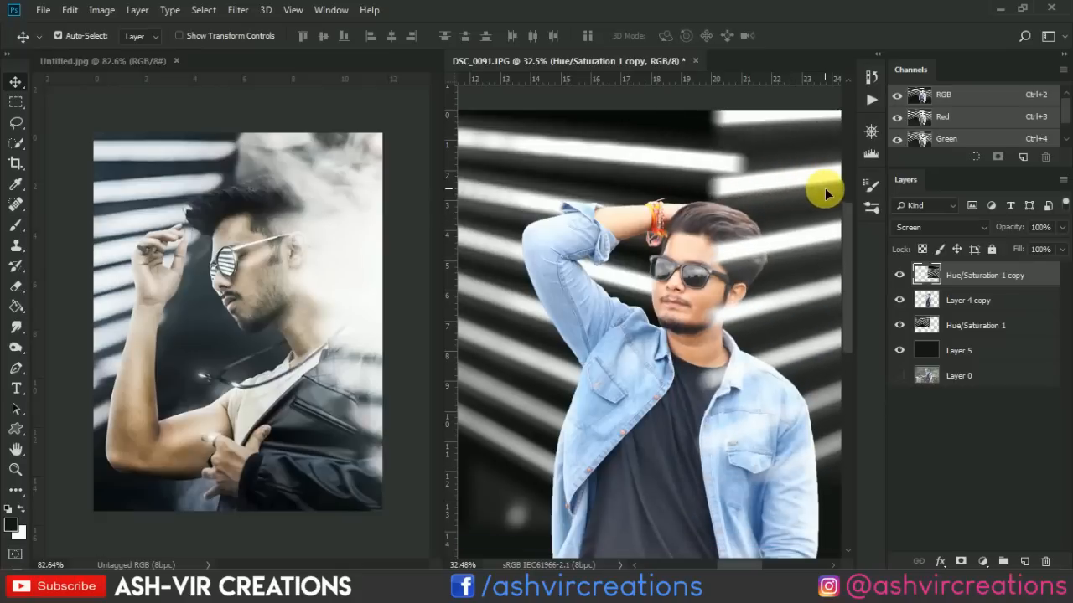
{"action": "left_click_drag", "start_coordinate": [761, 323], "coordinate": [639, 342]}
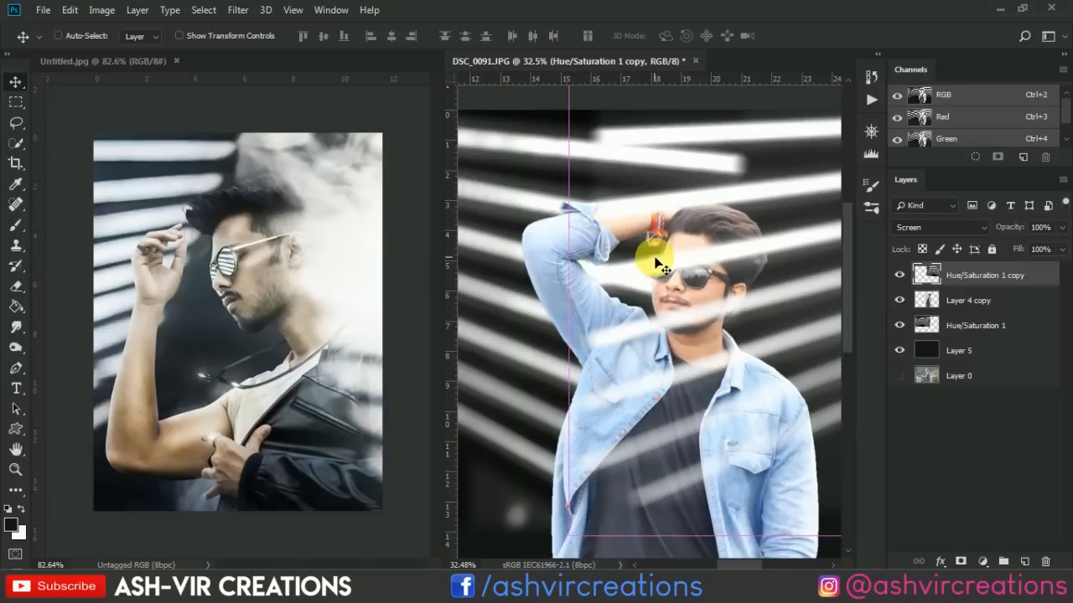
Shift the Hue/Saturation 1 copy down slightly and flip its stripes vertically with Free Transform.
{"action": "key", "text": "ctrl+t"}
{"action": "scroll", "coordinate": [684, 242], "scroll_direction": "down", "scroll_amount": 1}
{"action": "key", "text": "Return"}
{"action": "scroll", "coordinate": [683, 242], "scroll_direction": "down", "scroll_amount": 8}
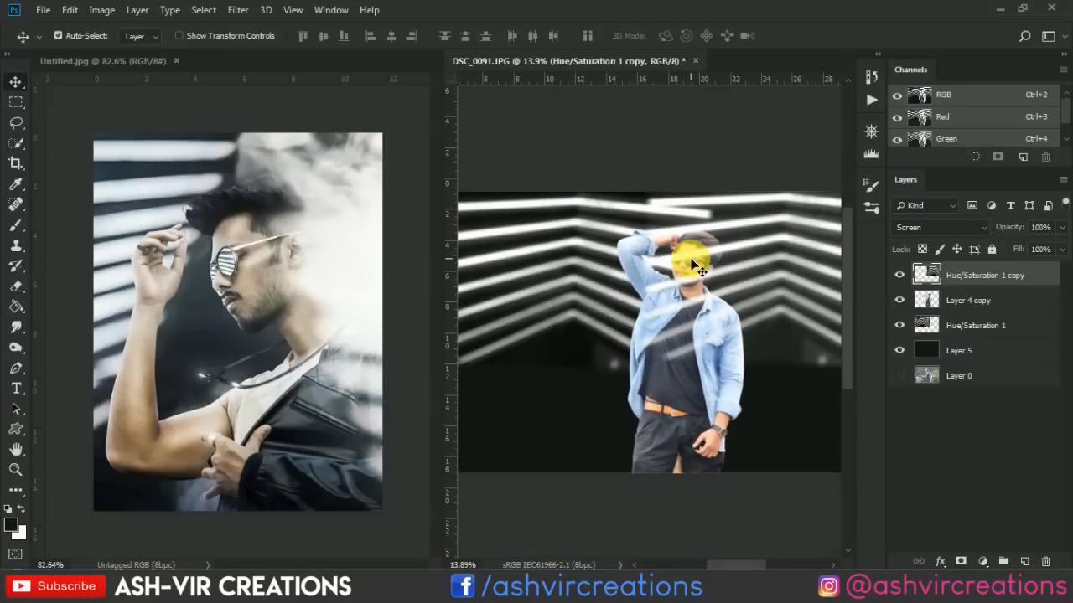
{"action": "left_click_drag", "start_coordinate": [731, 262], "coordinate": [739, 304]}
{"action": "left_click", "coordinate": [70, 10]}
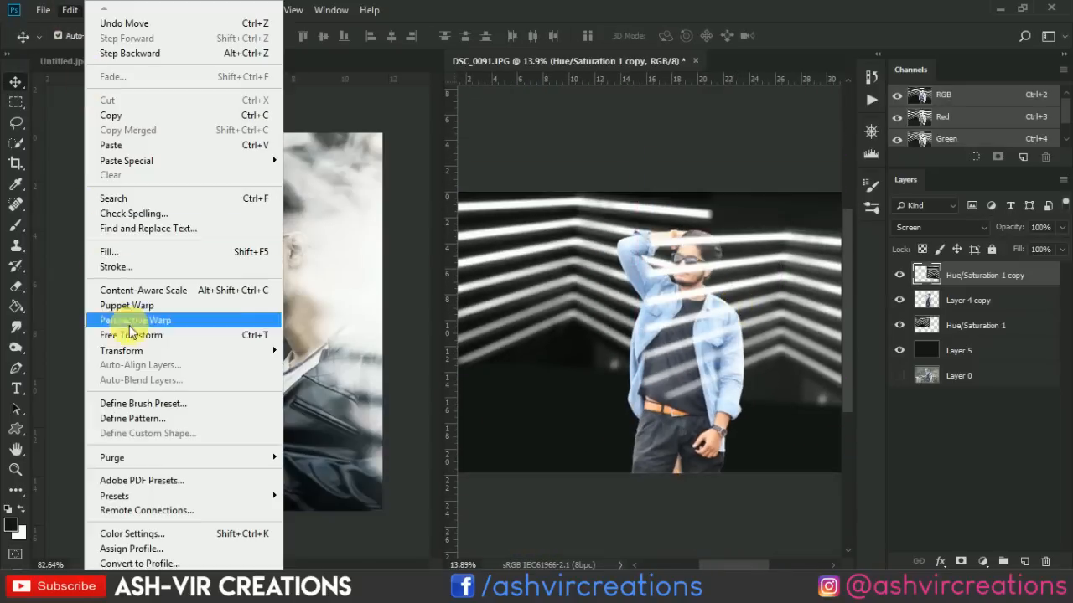
{"action": "left_click", "coordinate": [134, 266]}
{"action": "right_click", "coordinate": [722, 299]}
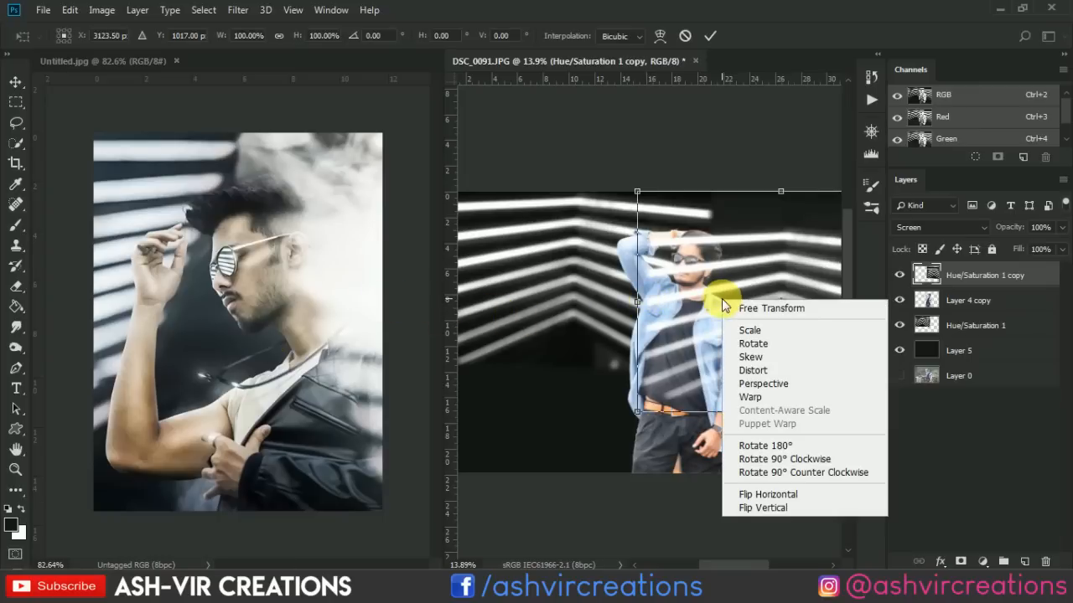
{"action": "left_click", "coordinate": [758, 507]}
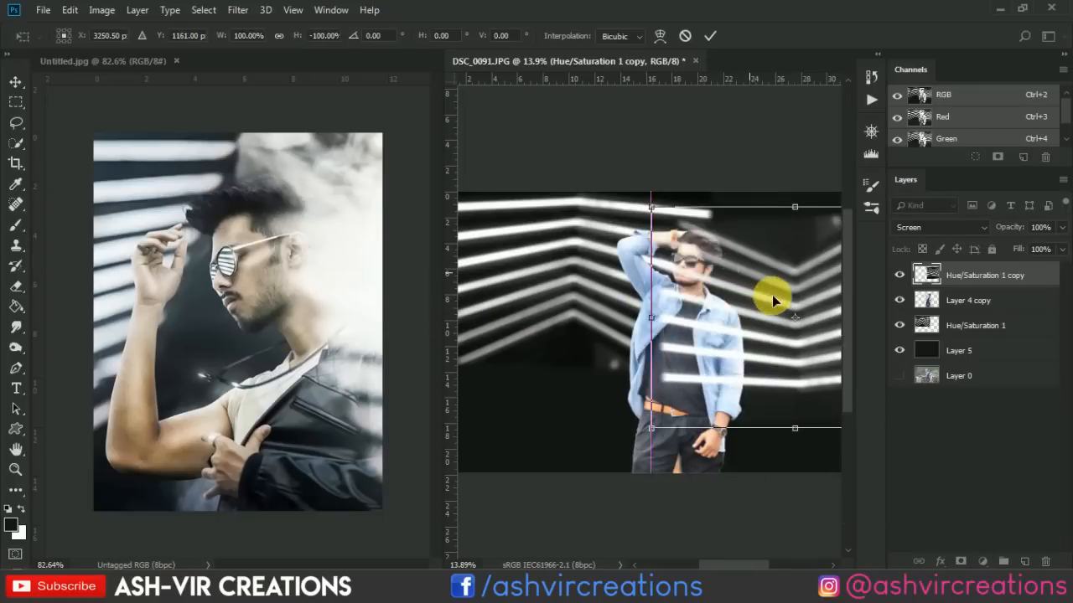
Rotate the flipped stripe copy to 172.72°, move it to about X 3635.82, Y 745.28 px beside the man, and apply the transform.
{"action": "scroll", "coordinate": [709, 212], "scroll_direction": "up", "scroll_amount": 3}
{"action": "scroll", "coordinate": [709, 212], "scroll_direction": "up", "scroll_amount": 4}
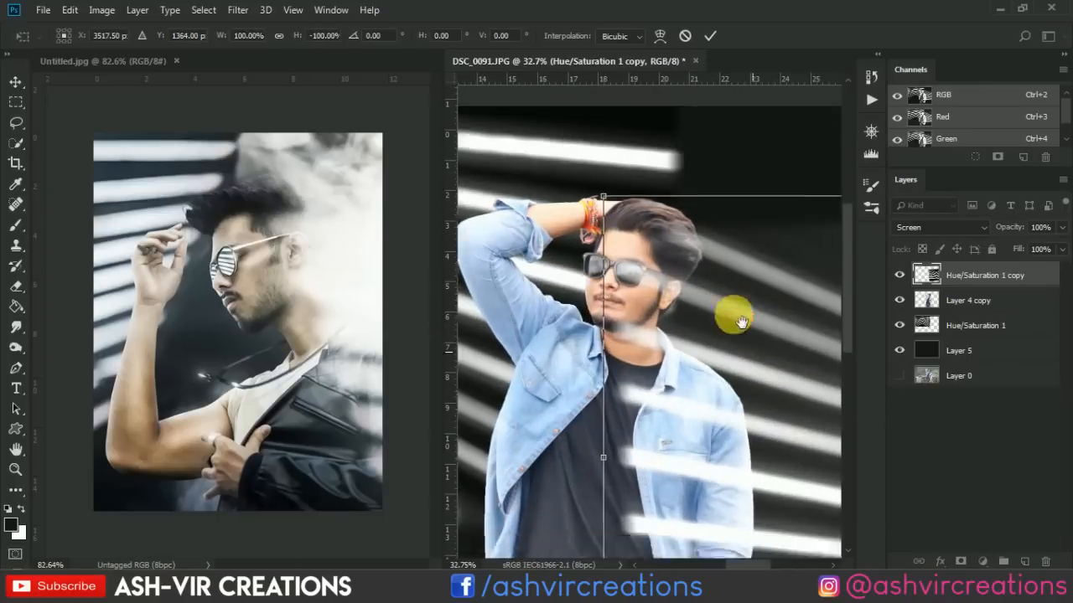
{"action": "mouse_move", "coordinate": [826, 280]}
{"action": "left_mouse_down"}
{"action": "mouse_move", "coordinate": [783, 231]}
{"action": "mouse_move", "coordinate": [769, 185]}
{"action": "mouse_move", "coordinate": [789, 203]}
{"action": "left_mouse_up"}
{"action": "left_click_drag", "start_coordinate": [593, 276], "coordinate": [596, 325]}
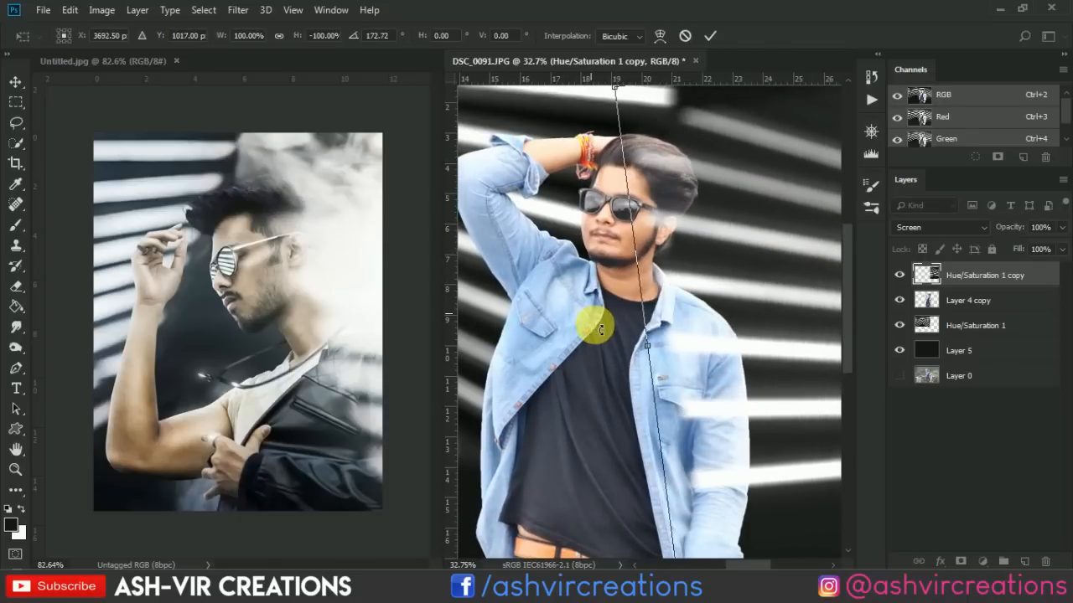
{"action": "mouse_move", "coordinate": [822, 355]}
{"action": "left_mouse_down"}
{"action": "mouse_move", "coordinate": [818, 295]}
{"action": "mouse_move", "coordinate": [815, 325]}
{"action": "mouse_move", "coordinate": [810, 314]}
{"action": "left_mouse_up"}
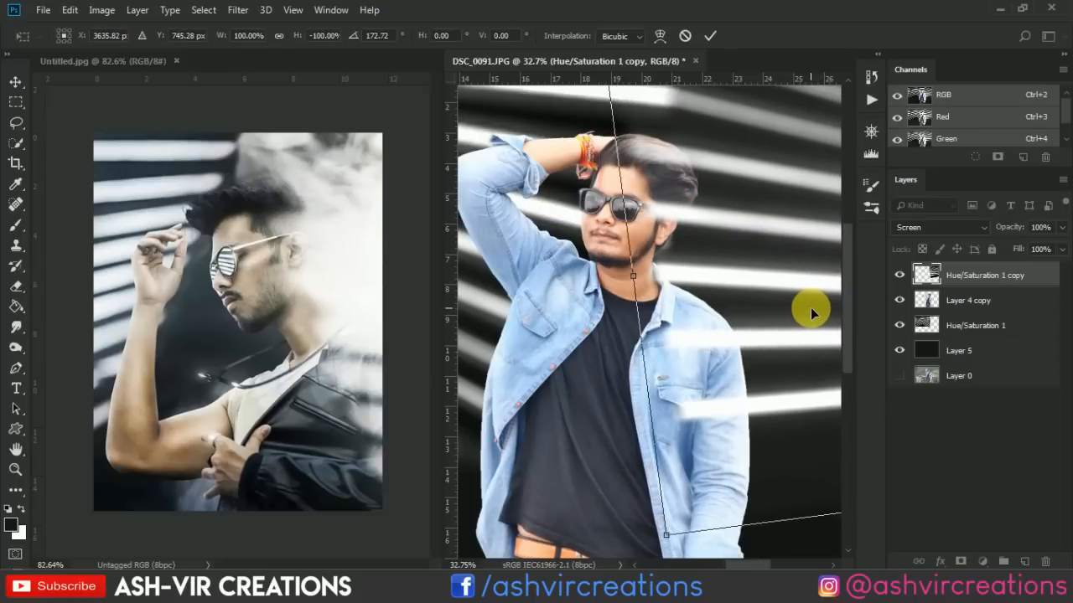
{"action": "key", "text": "Return"}
{"action": "scroll", "coordinate": [679, 264], "scroll_direction": "down", "scroll_amount": 1}
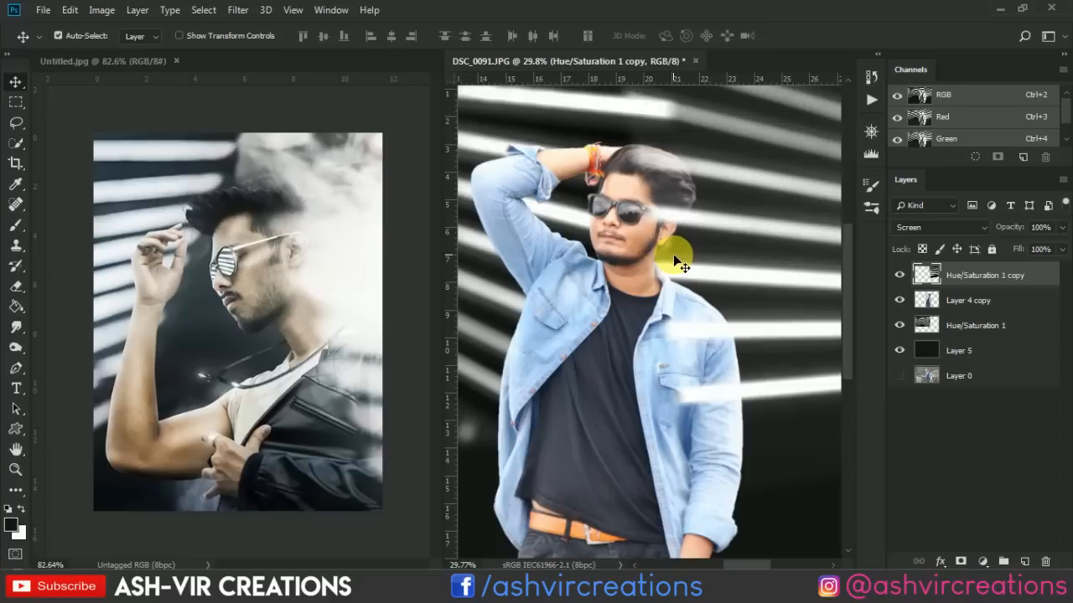
{"action": "scroll", "coordinate": [675, 261], "scroll_direction": "down", "scroll_amount": 1}
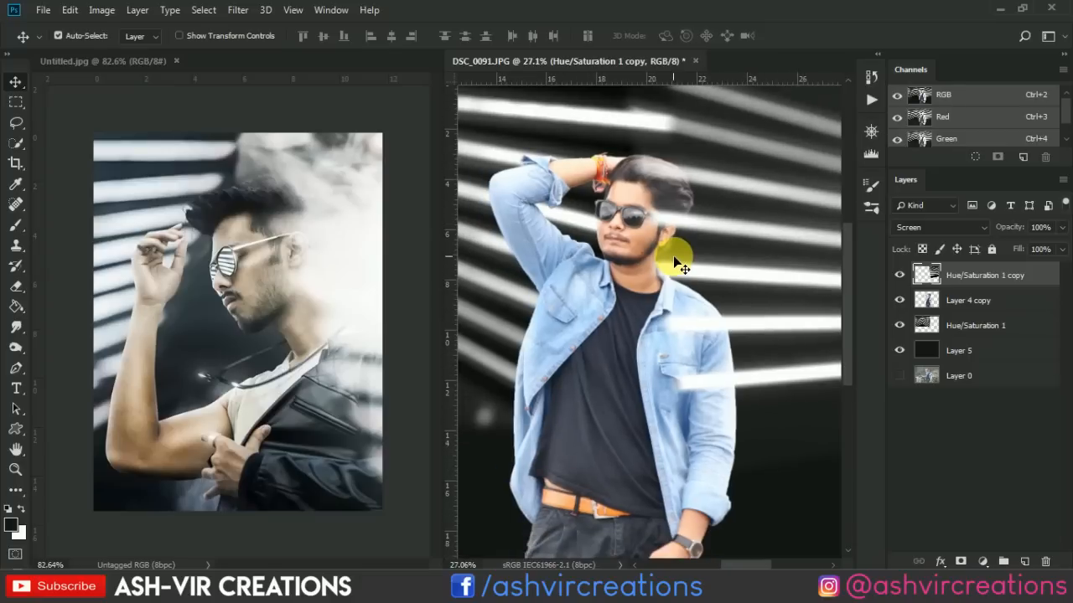
{"action": "scroll", "coordinate": [673, 256], "scroll_direction": "down", "scroll_amount": 1}
{"action": "scroll", "coordinate": [672, 256], "scroll_direction": "up", "scroll_amount": 2}
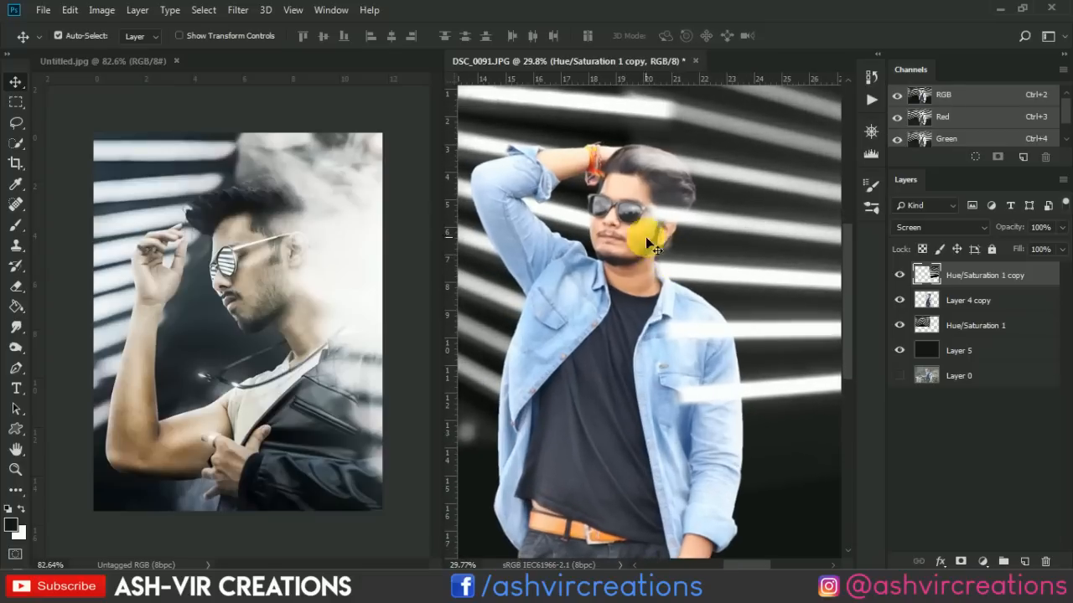
{"action": "scroll", "coordinate": [647, 242], "scroll_direction": "up", "scroll_amount": 6}
{"action": "scroll", "coordinate": [615, 208], "scroll_direction": "down", "scroll_amount": 5}
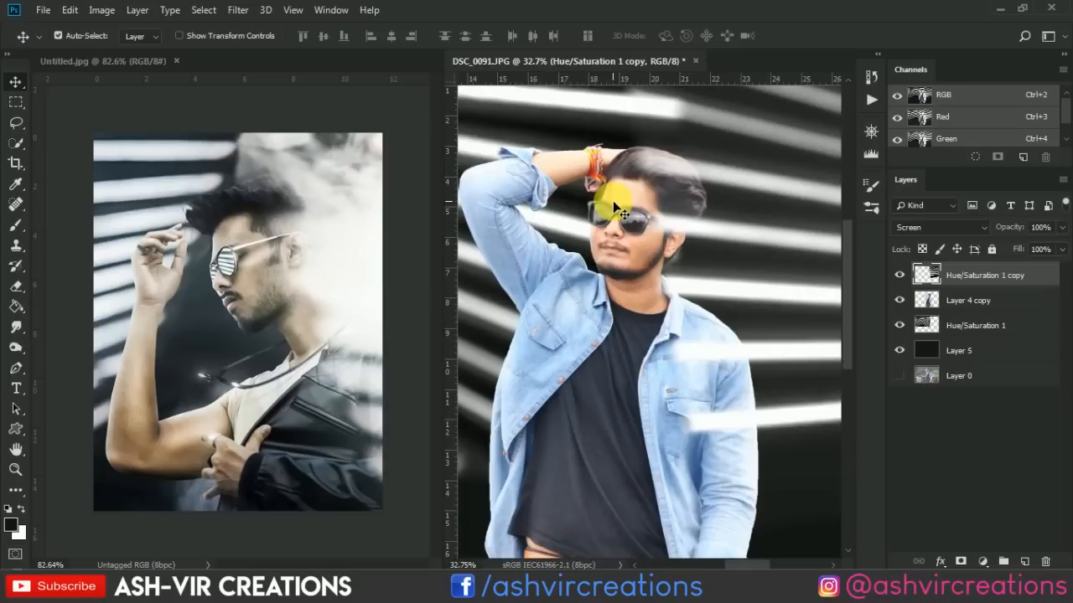
Duplicate the original Hue/Saturation 1 stripe layer beneath the man as Hue/Saturation 1 copy 2.
{"action": "scroll", "coordinate": [607, 197], "scroll_direction": "down", "scroll_amount": 5}
{"action": "left_click", "coordinate": [962, 330]}
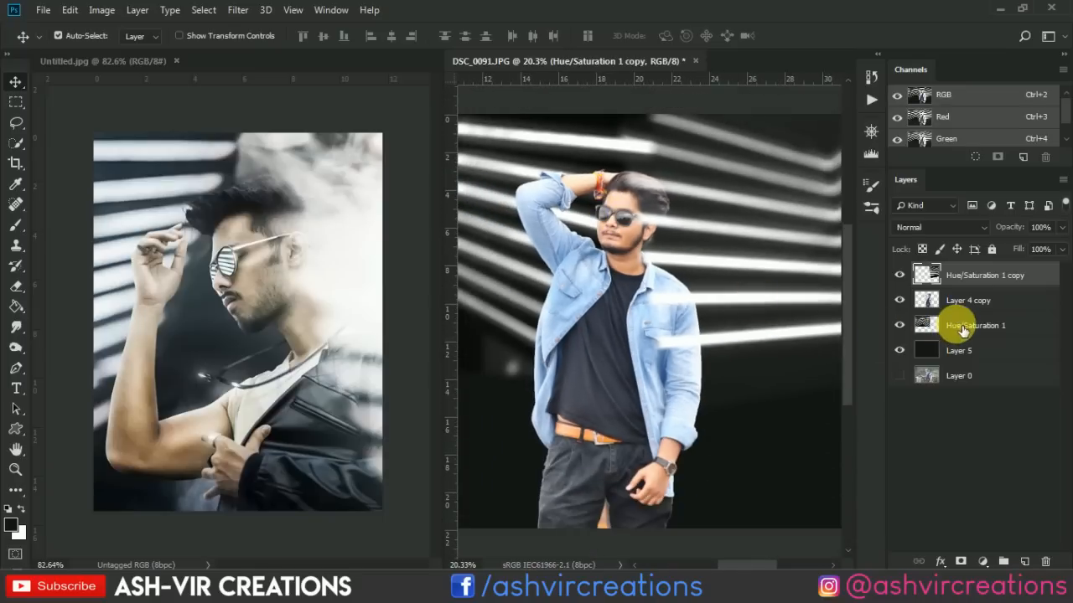
{"action": "left_click", "coordinate": [962, 330]}
{"action": "right_click", "coordinate": [962, 330]}
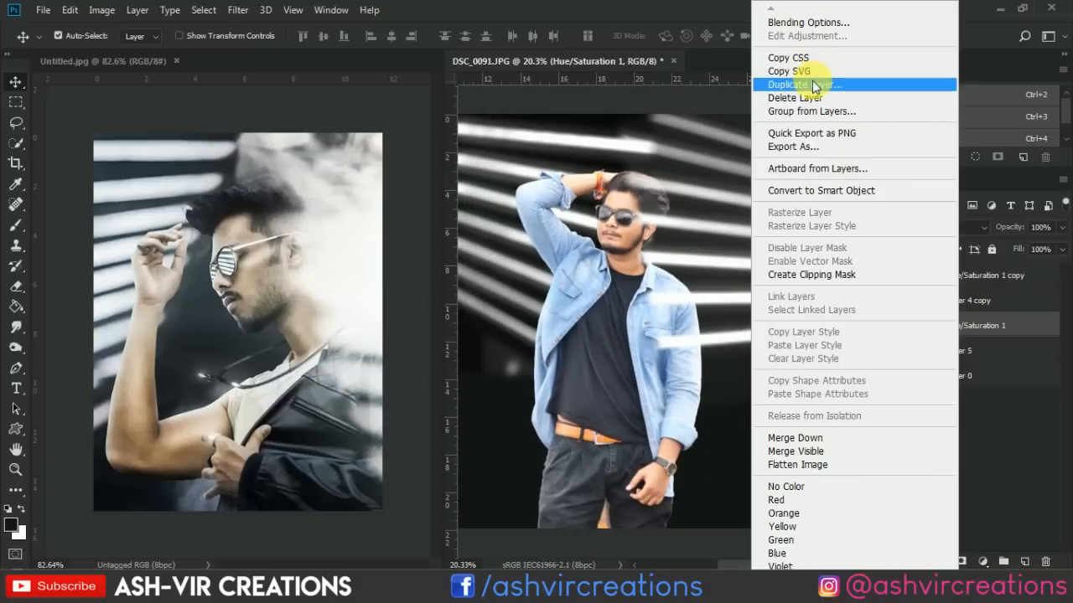
{"action": "left_click", "coordinate": [813, 86]}
{"action": "left_click", "coordinate": [665, 150]}
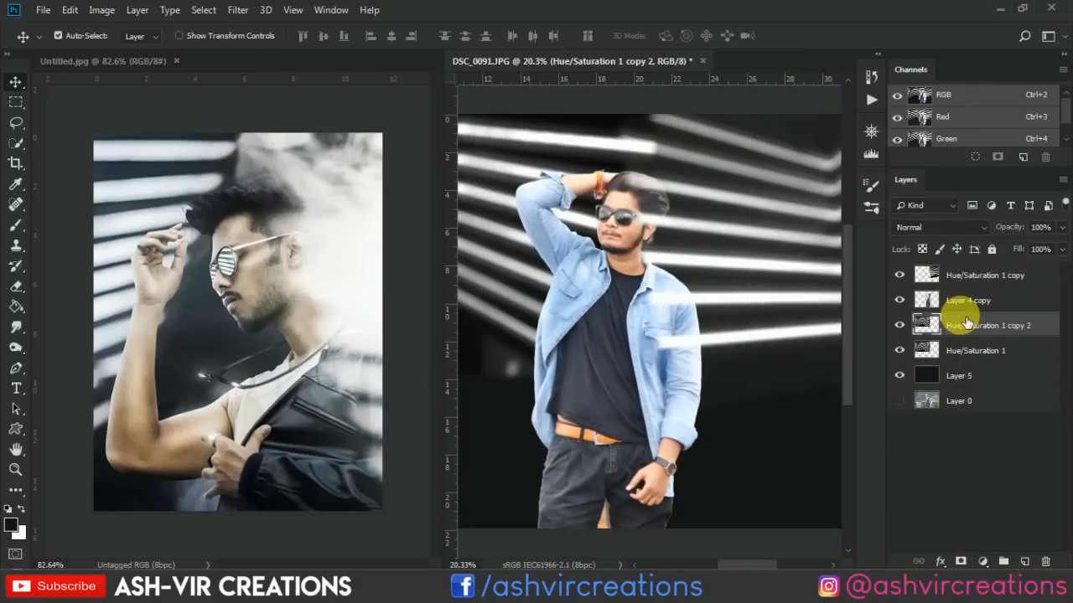
Move Hue/Saturation 1 copy 2 above Layer 4 copy, clip it to that layer, and set its blend mode to Screen.
{"action": "left_click_drag", "start_coordinate": [990, 322], "coordinate": [1006, 302]}
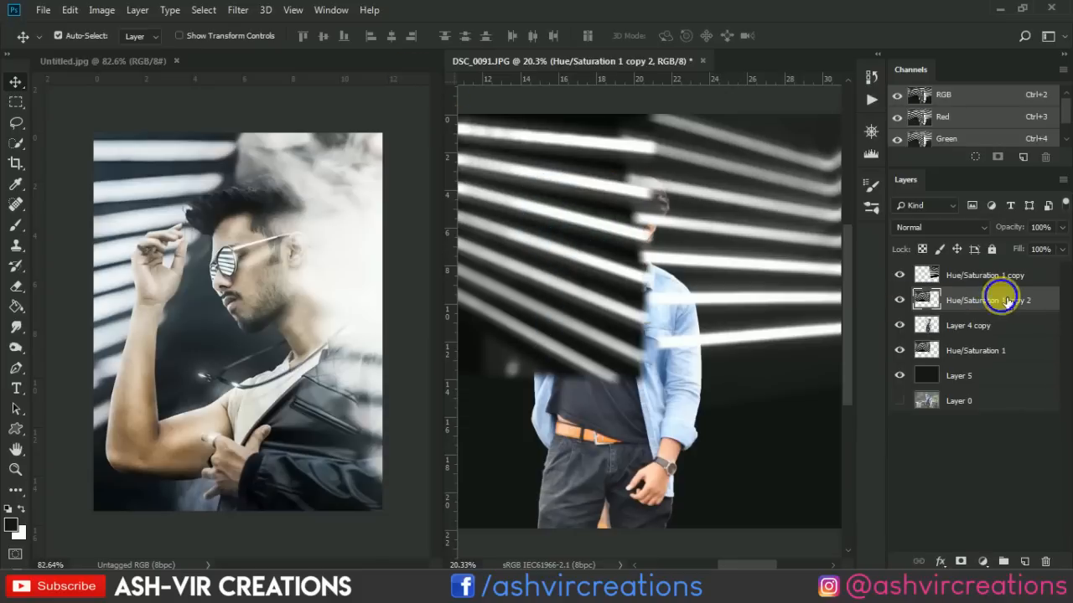
{"action": "right_click", "coordinate": [998, 300]}
{"action": "left_click", "coordinate": [848, 278]}
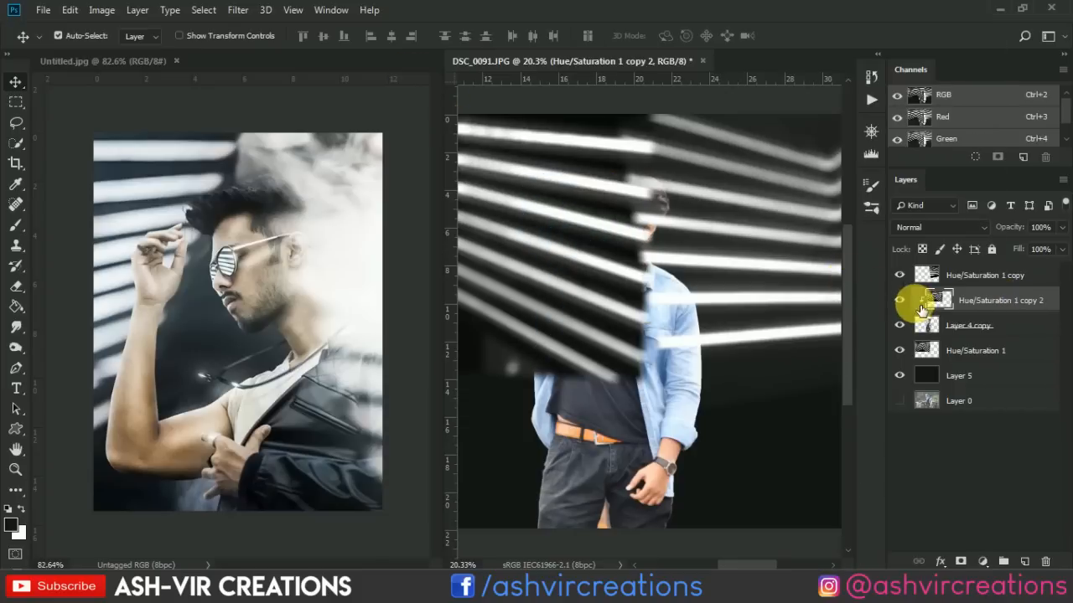
{"action": "scroll", "coordinate": [716, 261], "scroll_direction": "down", "scroll_amount": 3}
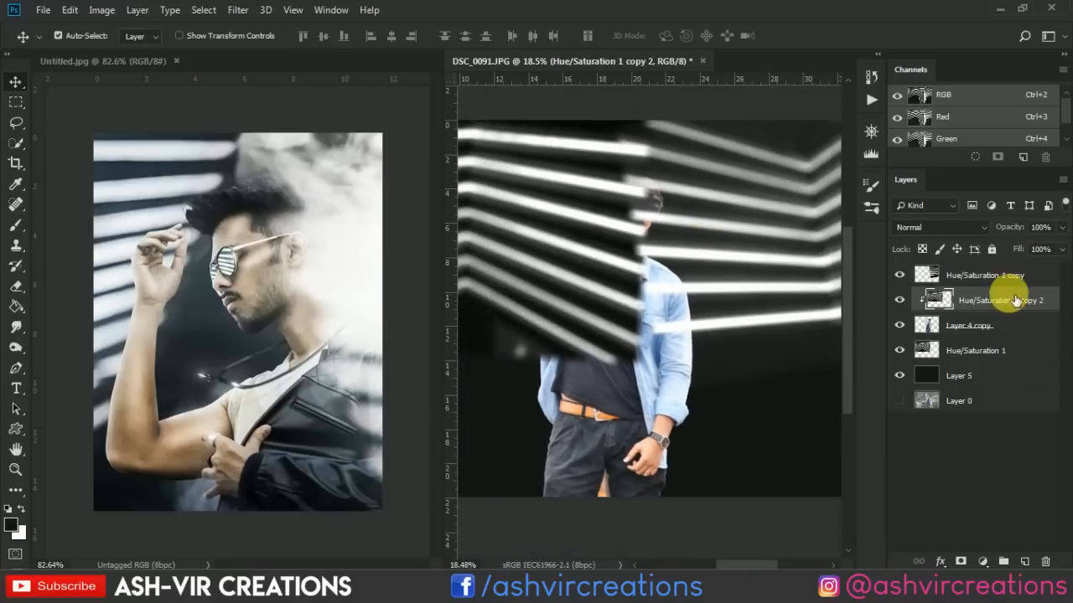
{"action": "left_click", "coordinate": [936, 227]}
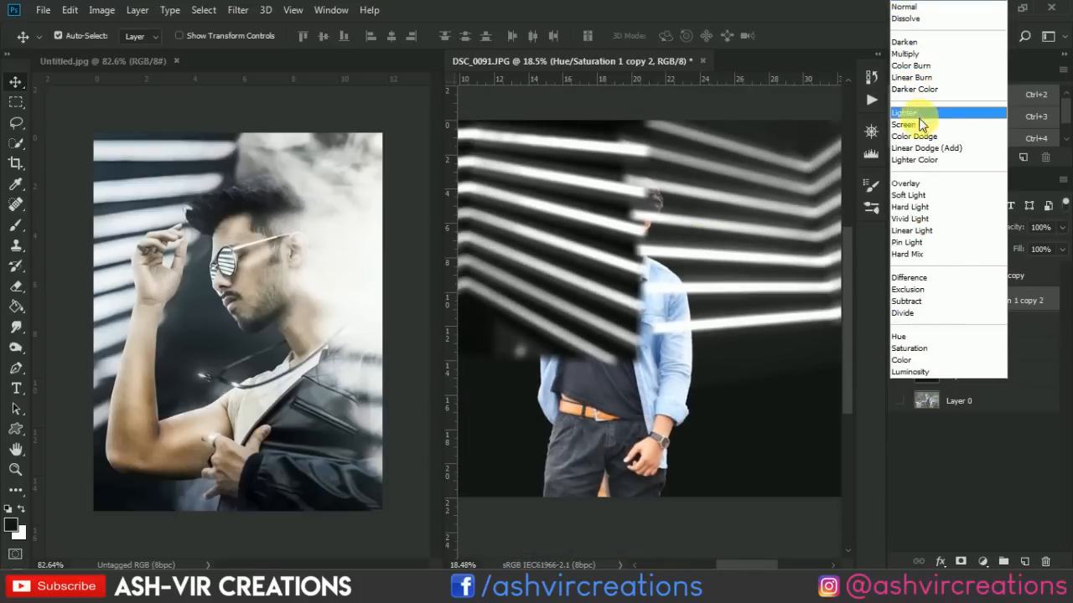
{"action": "left_click", "coordinate": [925, 128]}
Shrink the clipped stripes with Free Transform to about 8.37% and place them over the man's sunglasses.
{"action": "left_click", "coordinate": [72, 10]}
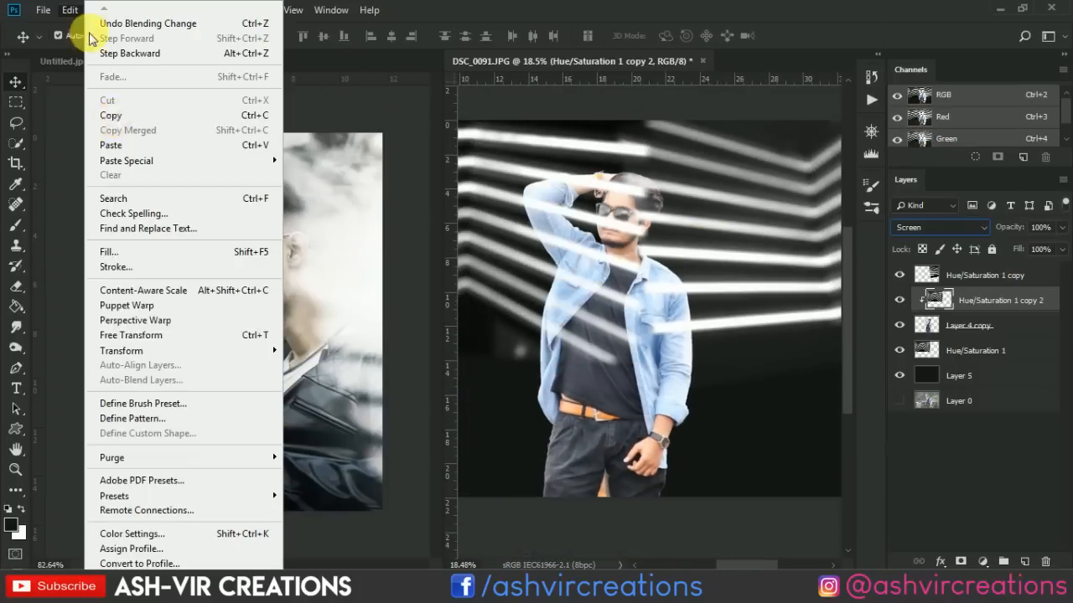
{"action": "left_click", "coordinate": [154, 339]}
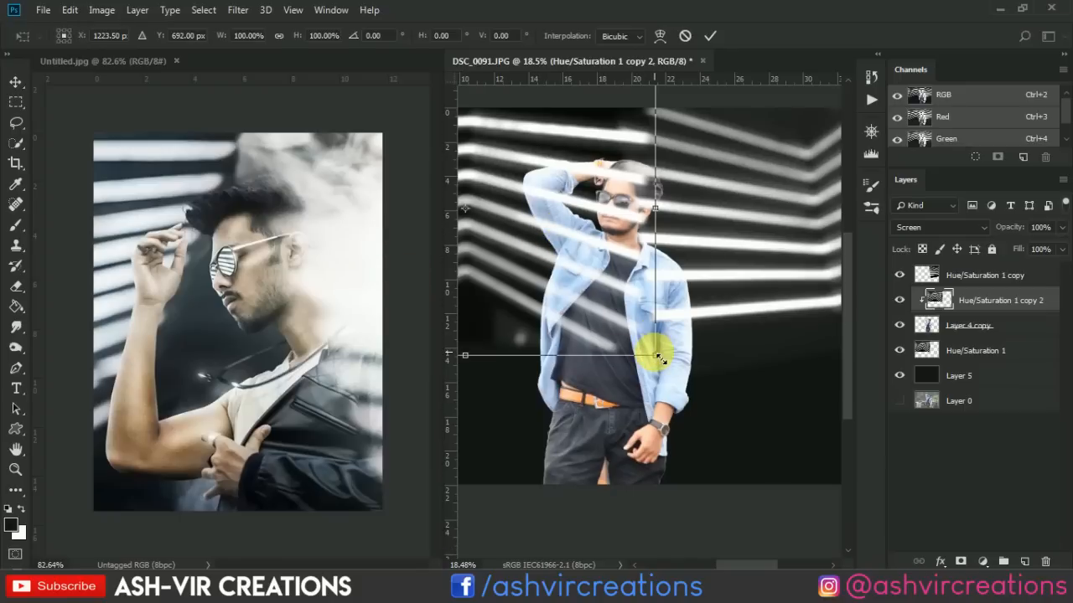
{"action": "left_click_drag", "start_coordinate": [659, 362], "coordinate": [505, 242]}
{"action": "scroll", "coordinate": [546, 179], "scroll_direction": "up", "scroll_amount": 5}
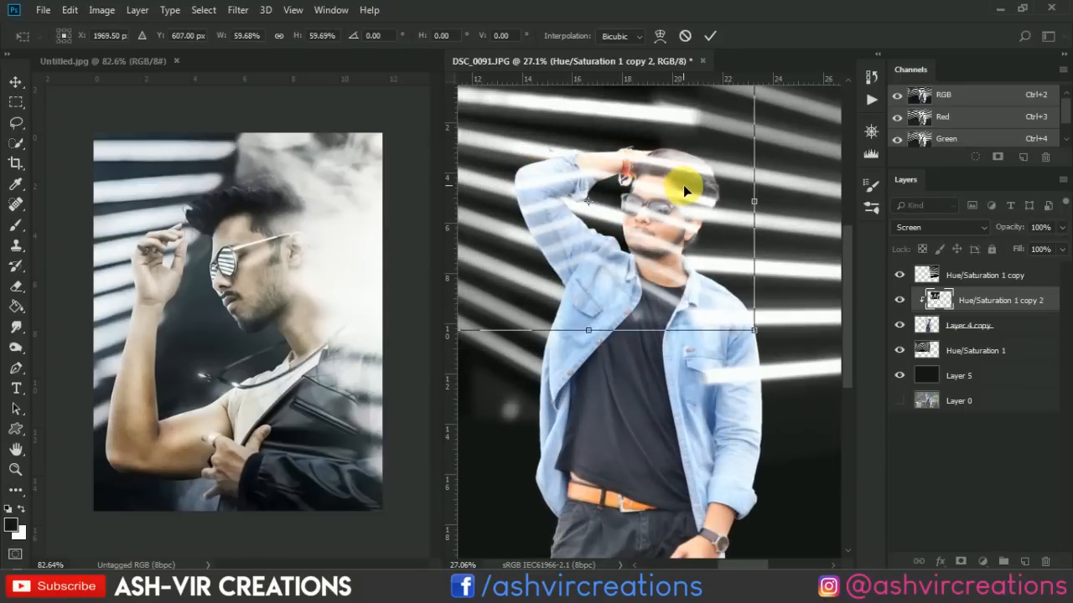
{"action": "scroll", "coordinate": [664, 200], "scroll_direction": "down", "scroll_amount": 4}
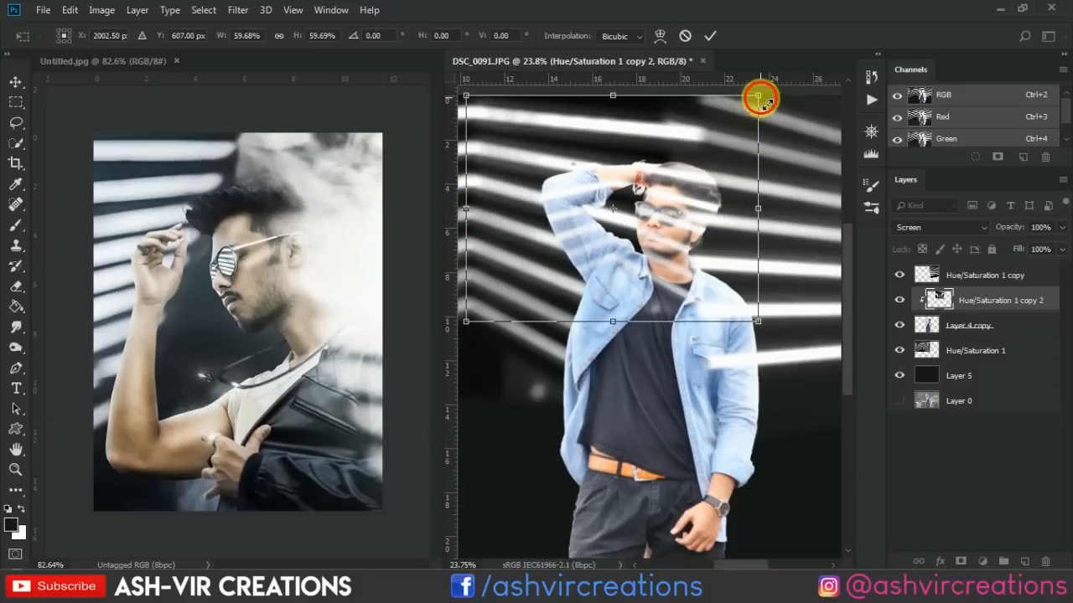
{"action": "left_click_drag", "start_coordinate": [759, 98], "coordinate": [683, 211]}
{"action": "scroll", "coordinate": [649, 201], "scroll_direction": "up", "scroll_amount": 3}
{"action": "scroll", "coordinate": [682, 212], "scroll_direction": "up", "scroll_amount": 2}
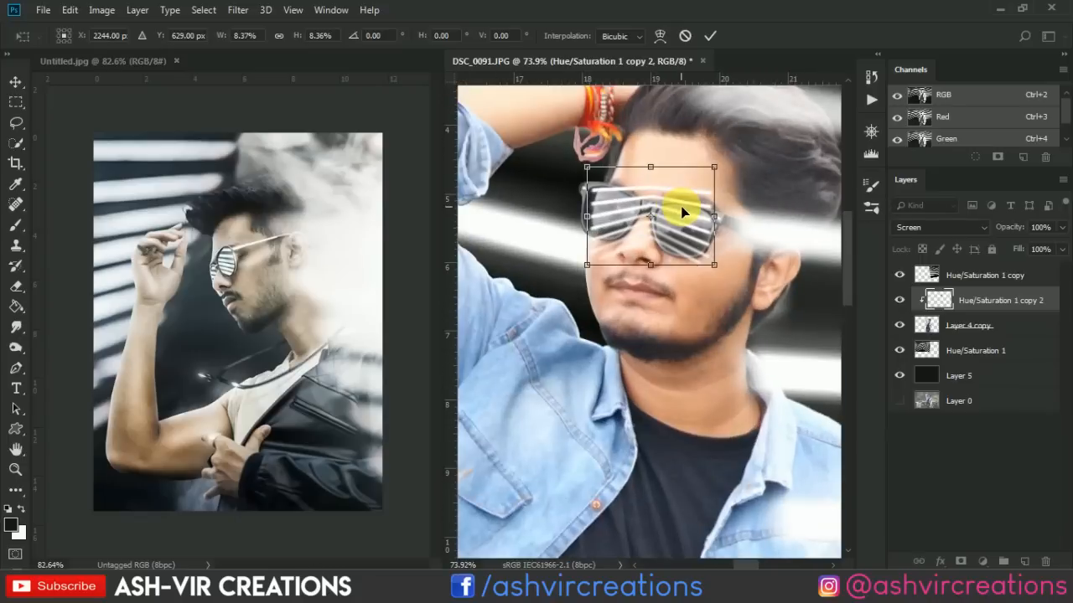
{"action": "scroll", "coordinate": [682, 212], "scroll_direction": "up", "scroll_amount": 1}
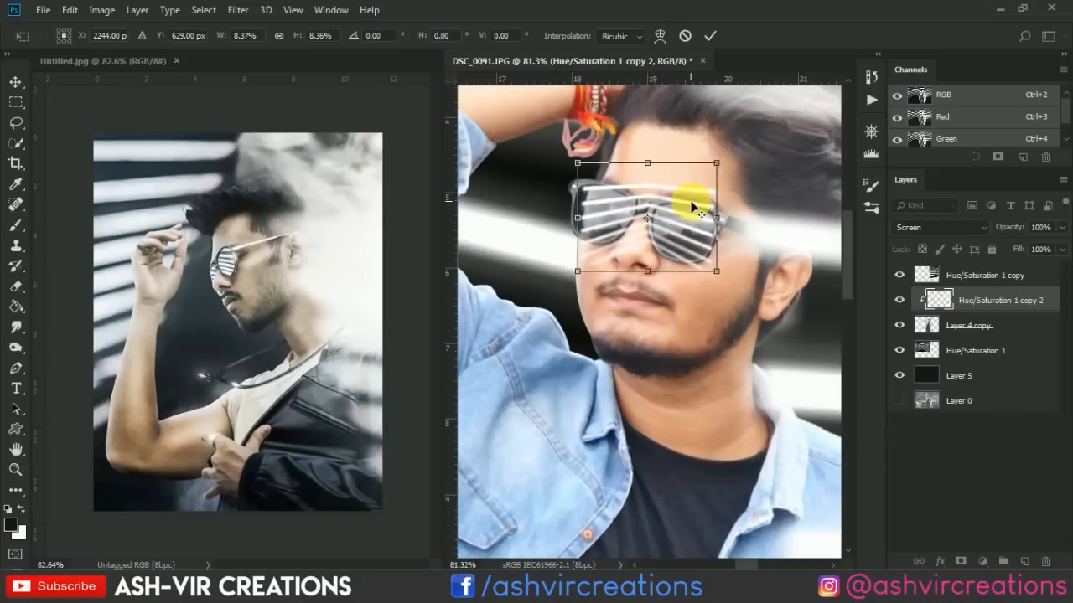
Refine the stripes to about 9.36% scale at X 2237, Y 640 px over both lenses, apply the transform, and compare the layer's visibility.
{"action": "mouse_move", "coordinate": [721, 168]}
{"action": "left_mouse_down"}
{"action": "mouse_move", "coordinate": [743, 150]}
{"action": "mouse_move", "coordinate": [731, 157]}
{"action": "left_mouse_up"}
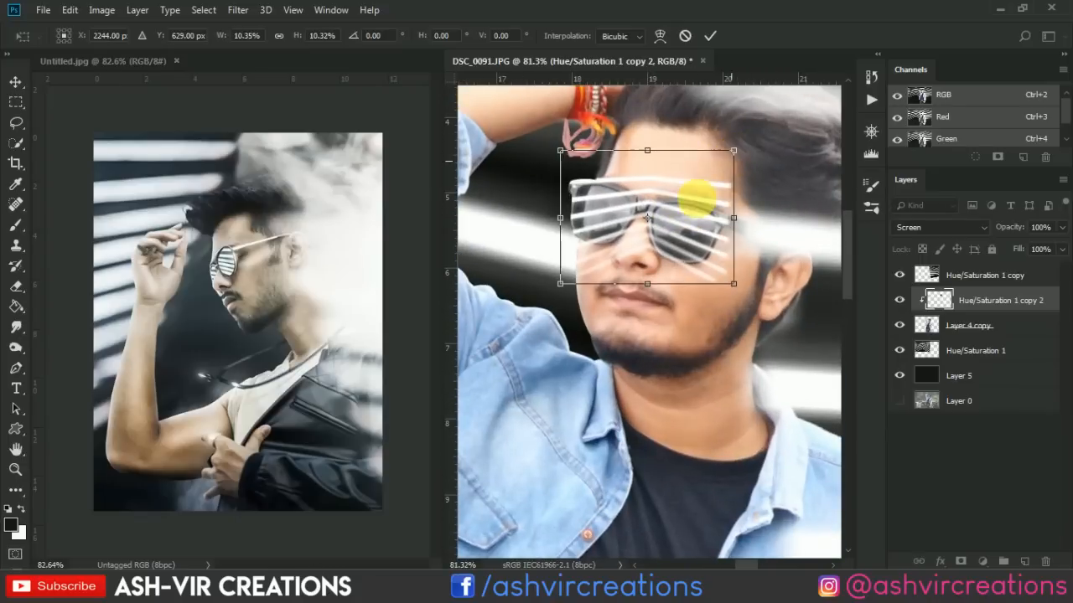
{"action": "left_click_drag", "start_coordinate": [694, 192], "coordinate": [681, 220]}
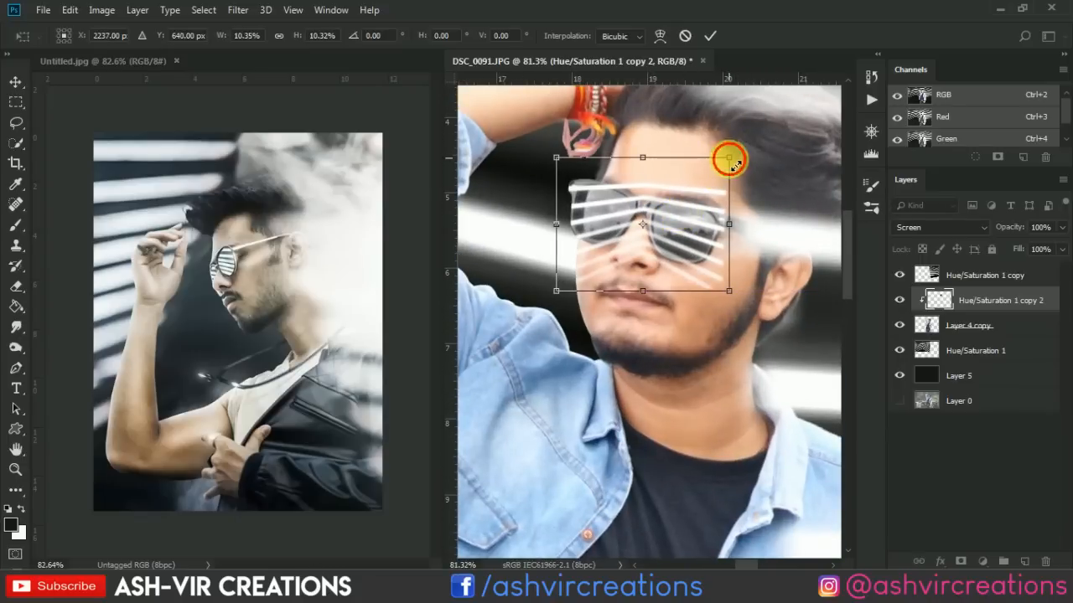
{"action": "left_click_drag", "start_coordinate": [729, 159], "coordinate": [721, 170]}
{"action": "scroll", "coordinate": [681, 206], "scroll_direction": "up", "scroll_amount": 1}
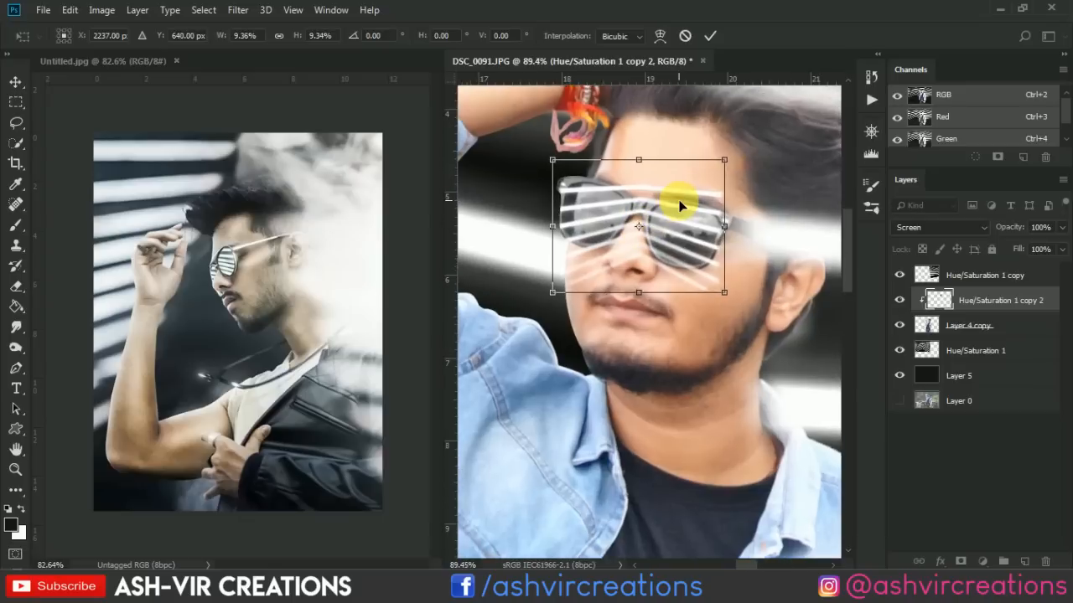
{"action": "scroll", "coordinate": [680, 206], "scroll_direction": "up", "scroll_amount": 3}
{"action": "key", "text": "Return"}
{"action": "scroll", "coordinate": [677, 206], "scroll_direction": "up", "scroll_amount": 2}
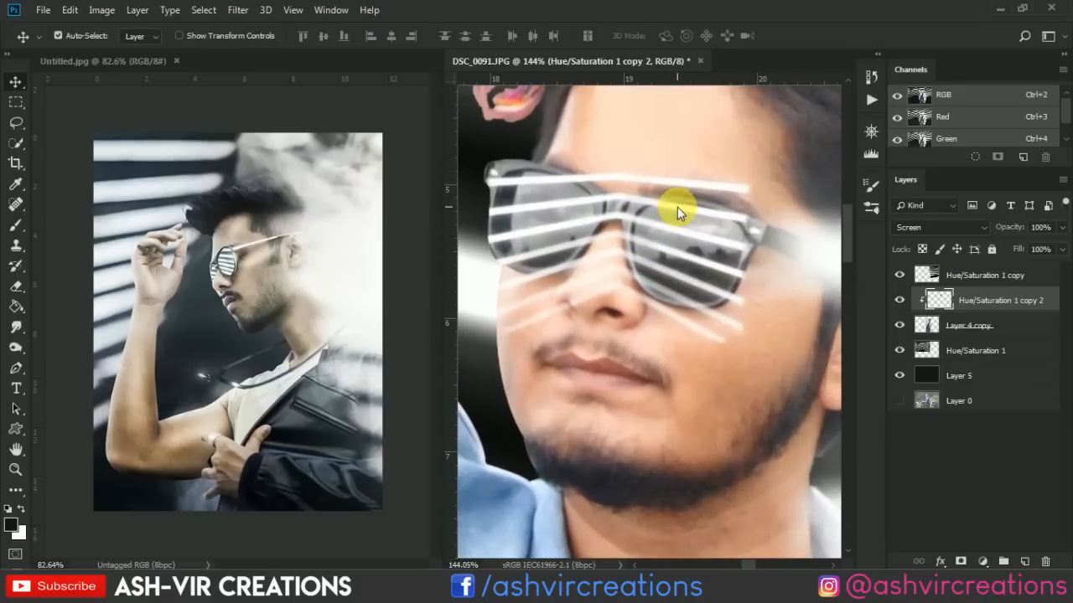
{"action": "left_click", "coordinate": [901, 300]}
{"action": "left_click", "coordinate": [901, 300]}
Erase the stripe overflow above the sunglasses with the Eraser tool, reducing the hard brush to 20 px.
{"action": "left_click", "coordinate": [21, 286]}
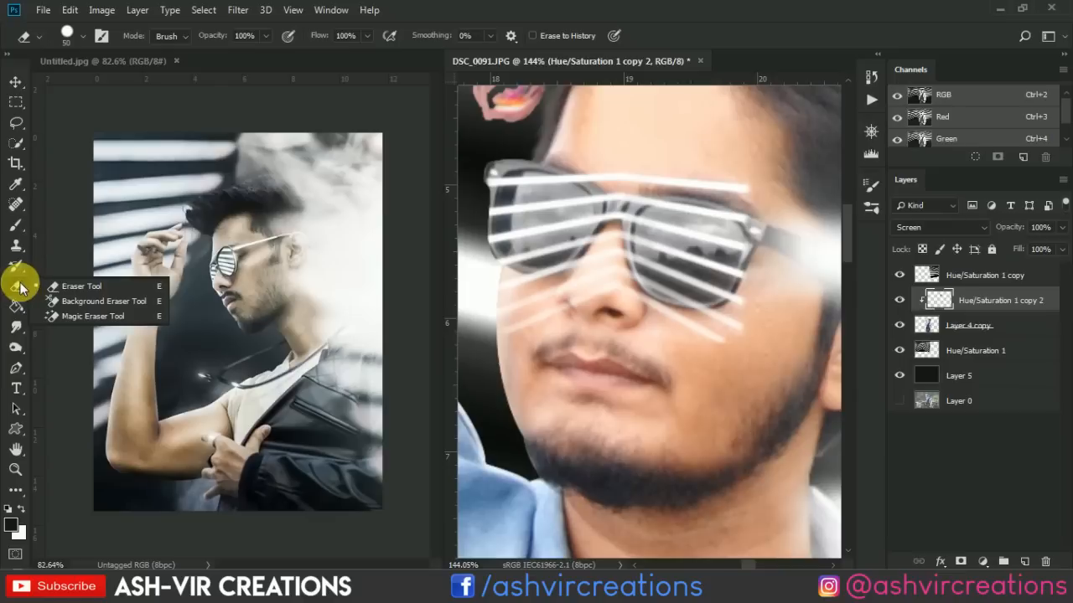
{"action": "left_click", "coordinate": [67, 286]}
{"action": "scroll", "coordinate": [625, 146], "scroll_direction": "up", "scroll_amount": 2}
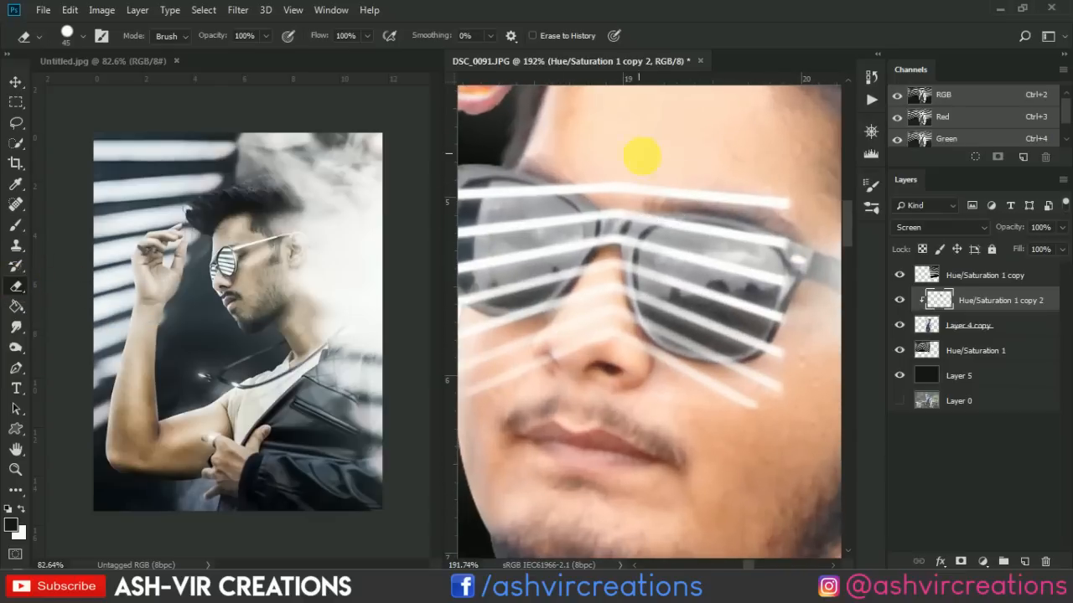
{"action": "left_click_drag", "start_coordinate": [818, 217], "coordinate": [724, 208]}
{"action": "key", "text": "bracketleft"}
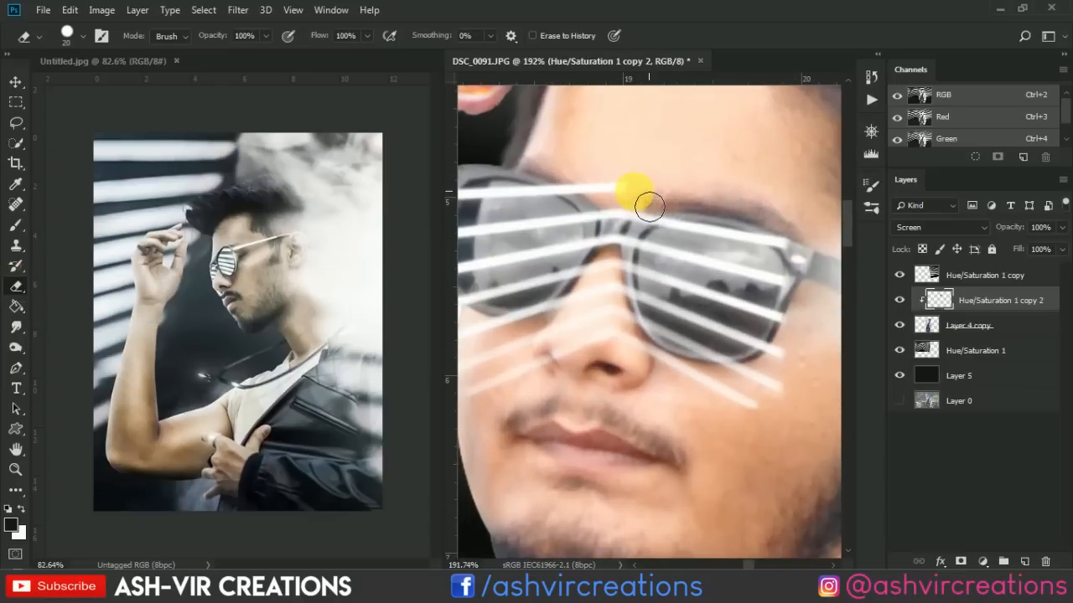
{"action": "left_click_drag", "start_coordinate": [525, 164], "coordinate": [579, 186]}
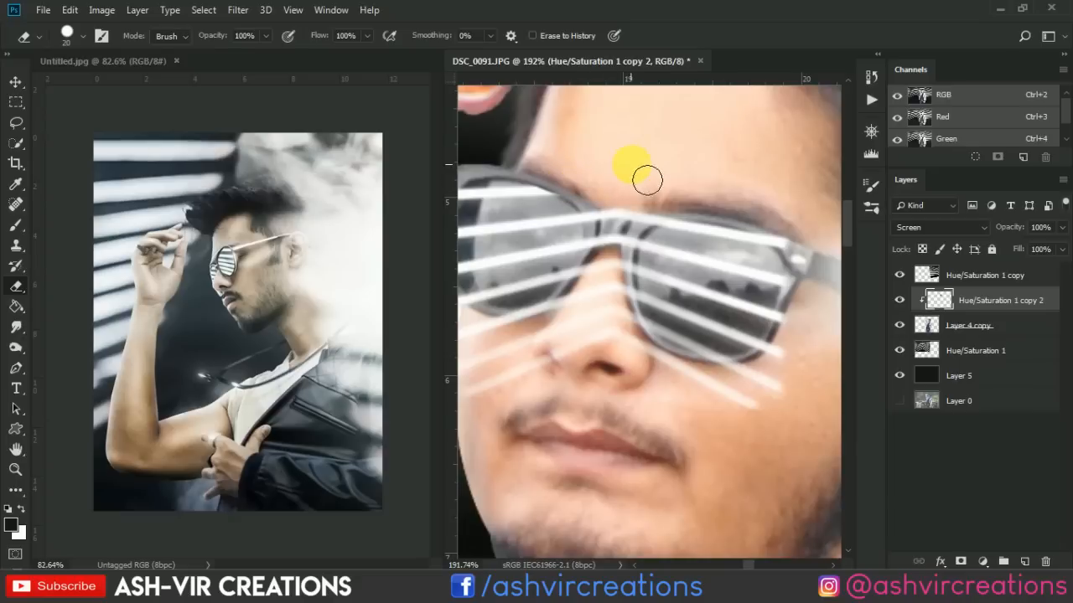
Switch the eraser to a 20 px Soft Round brush and erase the stripes crossing the sunglasses' bridge and frame.
{"action": "right_click", "coordinate": [683, 211]}
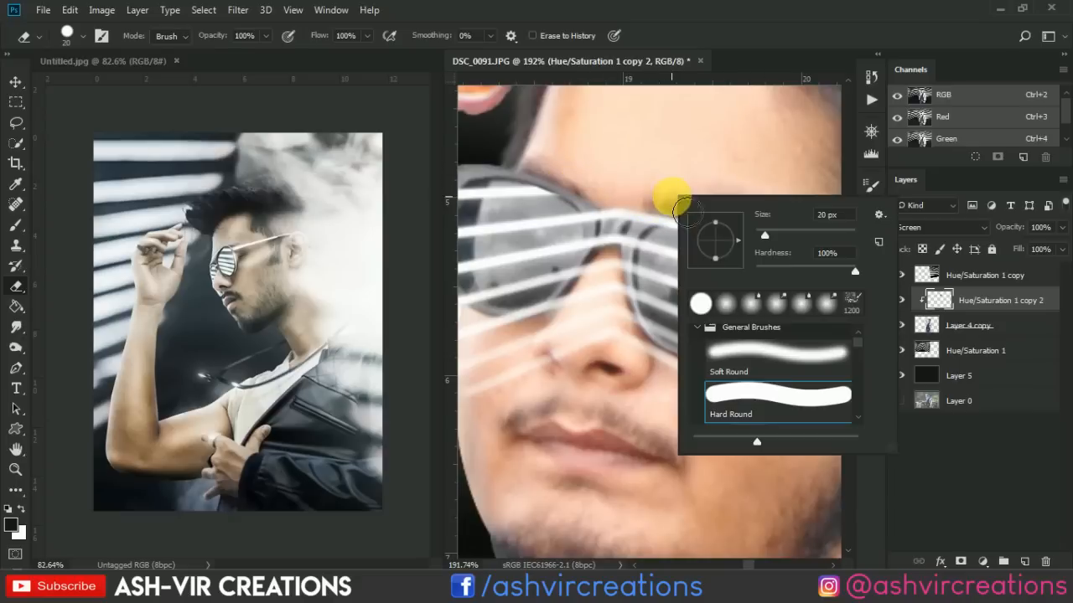
{"action": "left_click", "coordinate": [749, 347]}
{"action": "scroll", "coordinate": [642, 210], "scroll_direction": "up", "scroll_amount": 2}
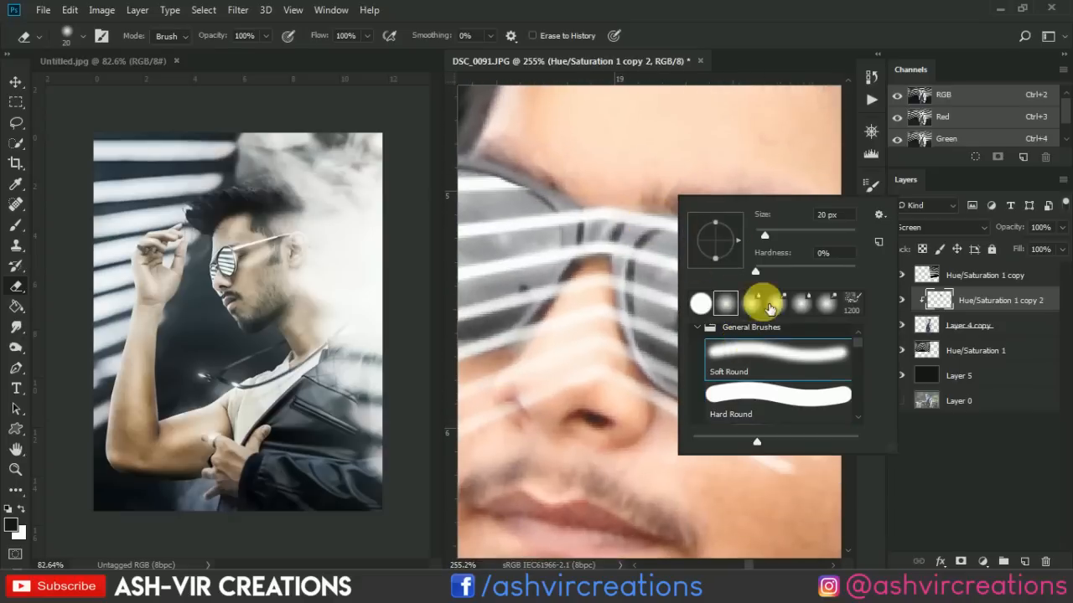
{"action": "left_click", "coordinate": [759, 344]}
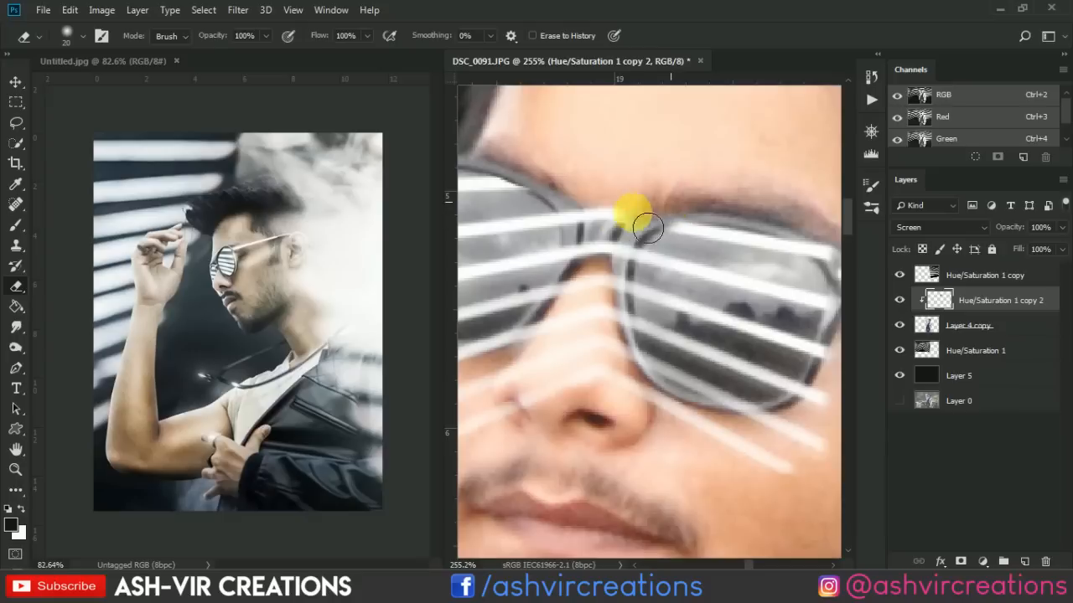
{"action": "mouse_move", "coordinate": [588, 213]}
{"action": "left_mouse_down"}
{"action": "mouse_move", "coordinate": [594, 240]}
{"action": "mouse_move", "coordinate": [622, 231]}
{"action": "mouse_move", "coordinate": [692, 155]}
{"action": "mouse_move", "coordinate": [666, 217]}
{"action": "mouse_move", "coordinate": [672, 191]}
{"action": "mouse_move", "coordinate": [661, 205]}
{"action": "mouse_move", "coordinate": [699, 178]}
{"action": "mouse_move", "coordinate": [685, 245]}
{"action": "mouse_move", "coordinate": [692, 234]}
{"action": "mouse_move", "coordinate": [691, 272]}
{"action": "mouse_move", "coordinate": [685, 216]}
{"action": "mouse_move", "coordinate": [697, 304]}
{"action": "mouse_move", "coordinate": [660, 201]}
{"action": "mouse_move", "coordinate": [622, 279]}
{"action": "mouse_move", "coordinate": [686, 220]}
{"action": "left_mouse_up"}
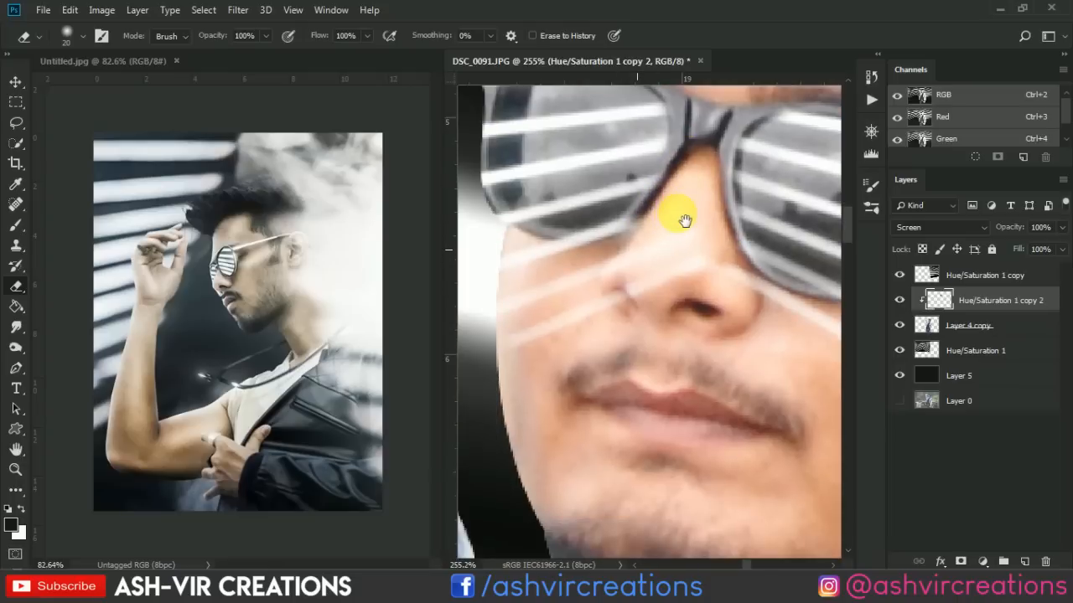
Erase the stripes spilling onto the nose and cheeks below both lenses so only the lenses keep the reflection.
{"action": "mouse_move", "coordinate": [647, 252]}
{"action": "left_mouse_down"}
{"action": "mouse_move", "coordinate": [559, 279]}
{"action": "mouse_move", "coordinate": [598, 273]}
{"action": "mouse_move", "coordinate": [649, 253]}
{"action": "mouse_move", "coordinate": [559, 268]}
{"action": "left_mouse_up"}
{"action": "mouse_move", "coordinate": [513, 240]}
{"action": "left_mouse_down"}
{"action": "mouse_move", "coordinate": [472, 161]}
{"action": "mouse_move", "coordinate": [482, 132]}
{"action": "mouse_move", "coordinate": [484, 216]}
{"action": "mouse_move", "coordinate": [490, 159]}
{"action": "mouse_move", "coordinate": [508, 201]}
{"action": "left_mouse_up"}
{"action": "left_click_drag", "start_coordinate": [564, 241], "coordinate": [578, 221]}
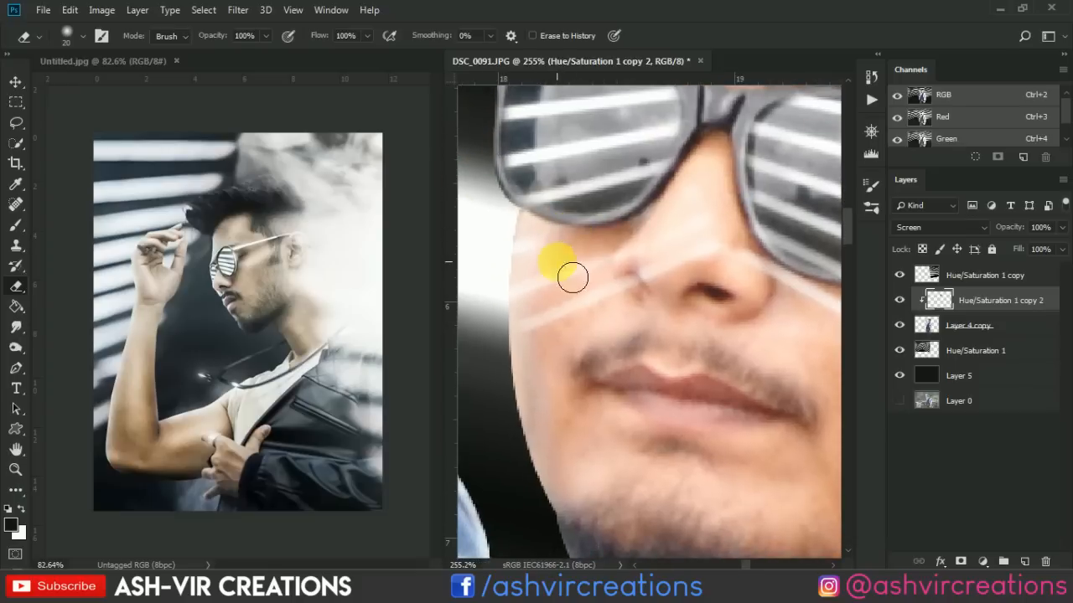
{"action": "left_click_drag", "start_coordinate": [572, 277], "coordinate": [527, 263]}
{"action": "mouse_move", "coordinate": [524, 370]}
{"action": "left_mouse_down"}
{"action": "mouse_move", "coordinate": [541, 261]}
{"action": "mouse_move", "coordinate": [557, 310]}
{"action": "mouse_move", "coordinate": [635, 348]}
{"action": "mouse_move", "coordinate": [672, 322]}
{"action": "mouse_move", "coordinate": [572, 260]}
{"action": "left_mouse_up"}
{"action": "mouse_move", "coordinate": [707, 267]}
{"action": "left_mouse_down"}
{"action": "mouse_move", "coordinate": [565, 282]}
{"action": "mouse_move", "coordinate": [649, 319]}
{"action": "mouse_move", "coordinate": [574, 265]}
{"action": "left_mouse_up"}
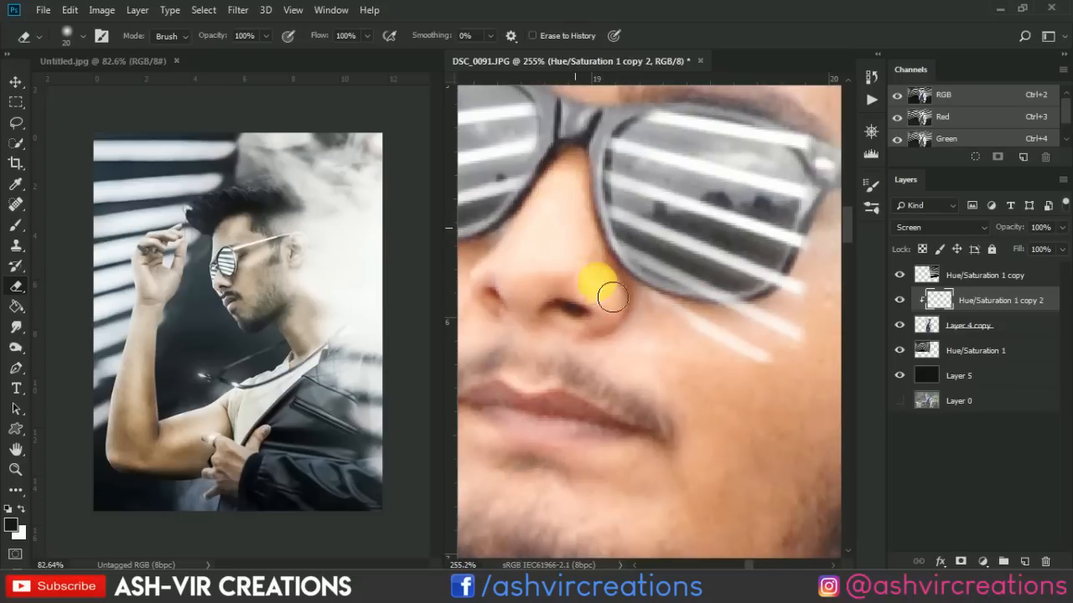
{"action": "mouse_move", "coordinate": [636, 304]}
{"action": "left_mouse_down"}
{"action": "mouse_move", "coordinate": [749, 343]}
{"action": "mouse_move", "coordinate": [694, 337]}
{"action": "mouse_move", "coordinate": [748, 347]}
{"action": "mouse_move", "coordinate": [760, 332]}
{"action": "mouse_move", "coordinate": [715, 329]}
{"action": "mouse_move", "coordinate": [761, 334]}
{"action": "mouse_move", "coordinate": [756, 383]}
{"action": "mouse_move", "coordinate": [807, 294]}
{"action": "left_mouse_up"}
{"action": "mouse_move", "coordinate": [808, 295]}
{"action": "left_mouse_down"}
{"action": "mouse_move", "coordinate": [817, 232]}
{"action": "mouse_move", "coordinate": [707, 279]}
{"action": "mouse_move", "coordinate": [722, 291]}
{"action": "mouse_move", "coordinate": [737, 225]}
{"action": "mouse_move", "coordinate": [729, 201]}
{"action": "mouse_move", "coordinate": [684, 170]}
{"action": "mouse_move", "coordinate": [753, 219]}
{"action": "mouse_move", "coordinate": [743, 201]}
{"action": "mouse_move", "coordinate": [662, 158]}
{"action": "mouse_move", "coordinate": [559, 145]}
{"action": "mouse_move", "coordinate": [701, 128]}
{"action": "mouse_move", "coordinate": [735, 174]}
{"action": "mouse_move", "coordinate": [680, 148]}
{"action": "mouse_move", "coordinate": [786, 256]}
{"action": "left_mouse_up"}
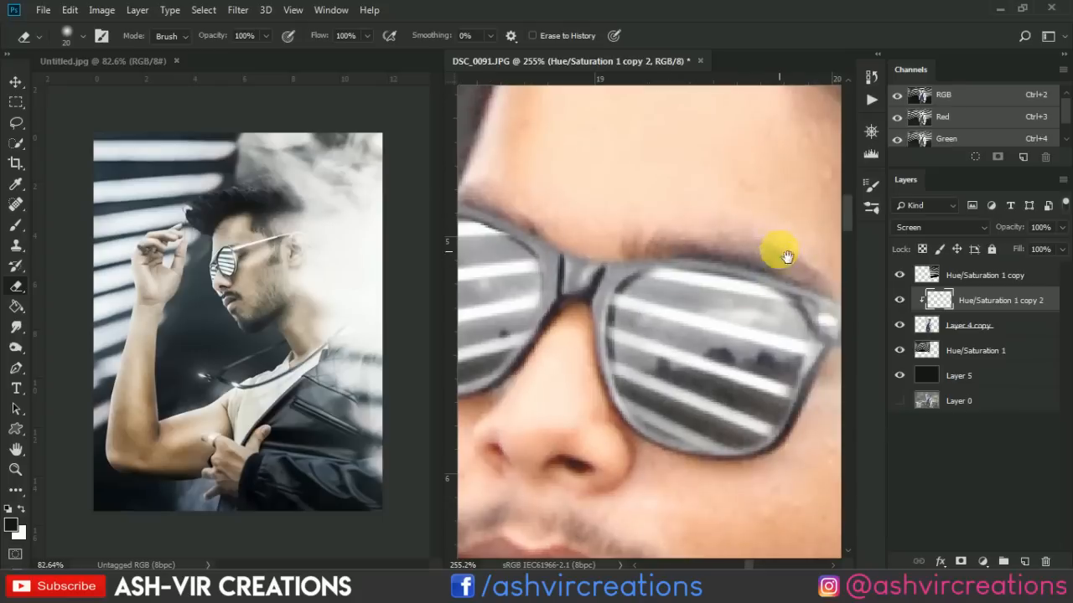
Examine the sunglasses reflection at several magnifications and compare the portrait with the clipped stripe layer hidden and shown.
{"action": "scroll", "coordinate": [697, 237], "scroll_direction": "down", "scroll_amount": 10}
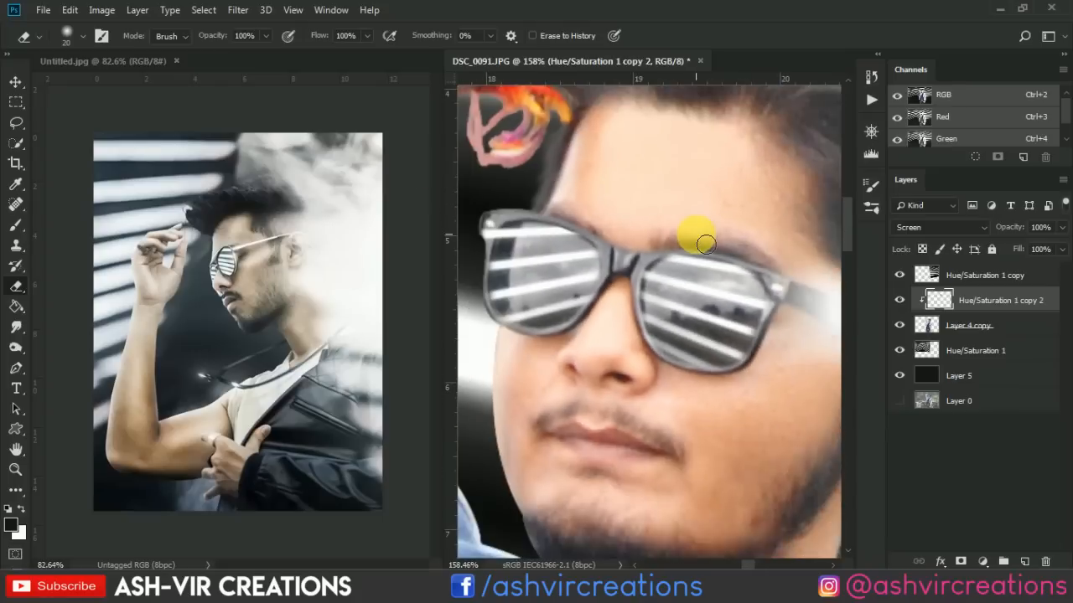
{"action": "scroll", "coordinate": [677, 209], "scroll_direction": "down", "scroll_amount": 3}
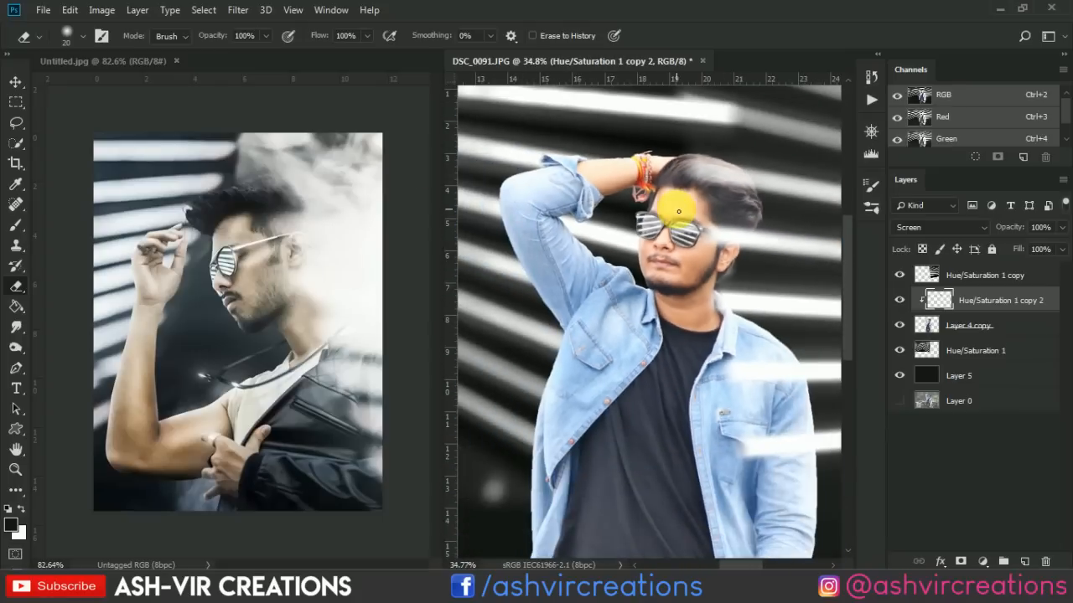
{"action": "key", "text": "v"}
{"action": "scroll", "coordinate": [683, 209], "scroll_direction": "down", "scroll_amount": 2}
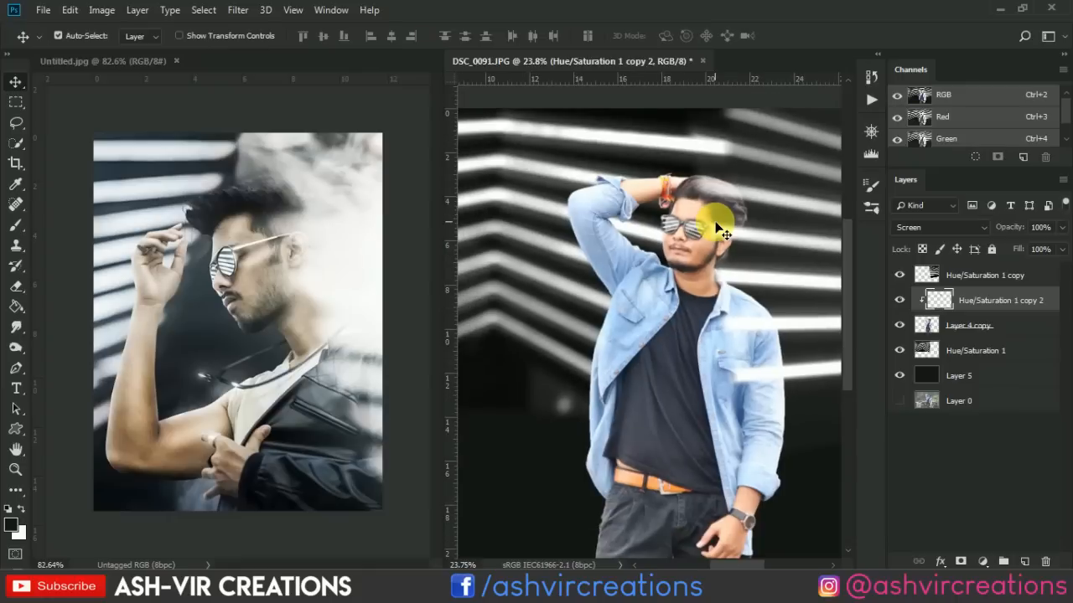
{"action": "scroll", "coordinate": [721, 183], "scroll_direction": "up", "scroll_amount": 3}
{"action": "scroll", "coordinate": [724, 179], "scroll_direction": "down", "scroll_amount": 2}
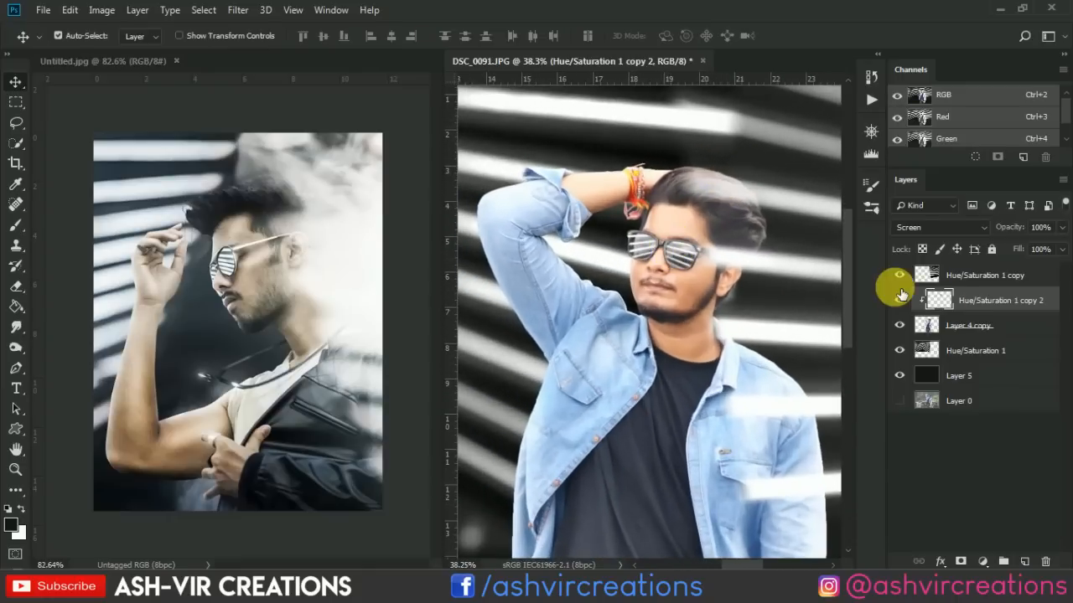
{"action": "scroll", "coordinate": [667, 251], "scroll_direction": "up", "scroll_amount": 2}
{"action": "left_click", "coordinate": [907, 303]}
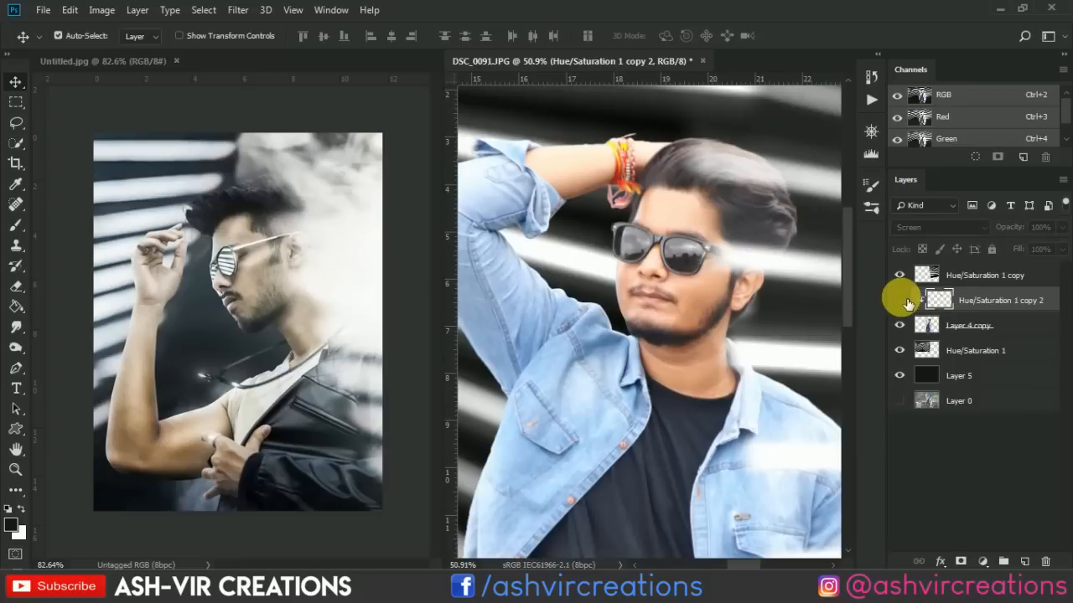
{"action": "left_click", "coordinate": [907, 304]}
Merge the clipped Hue/Saturation 1 copy 2 reflection layer with the man's Layer 4 copy.
{"action": "left_click", "coordinate": [956, 329], "text": "shift"}
{"action": "right_click", "coordinate": [983, 328]}
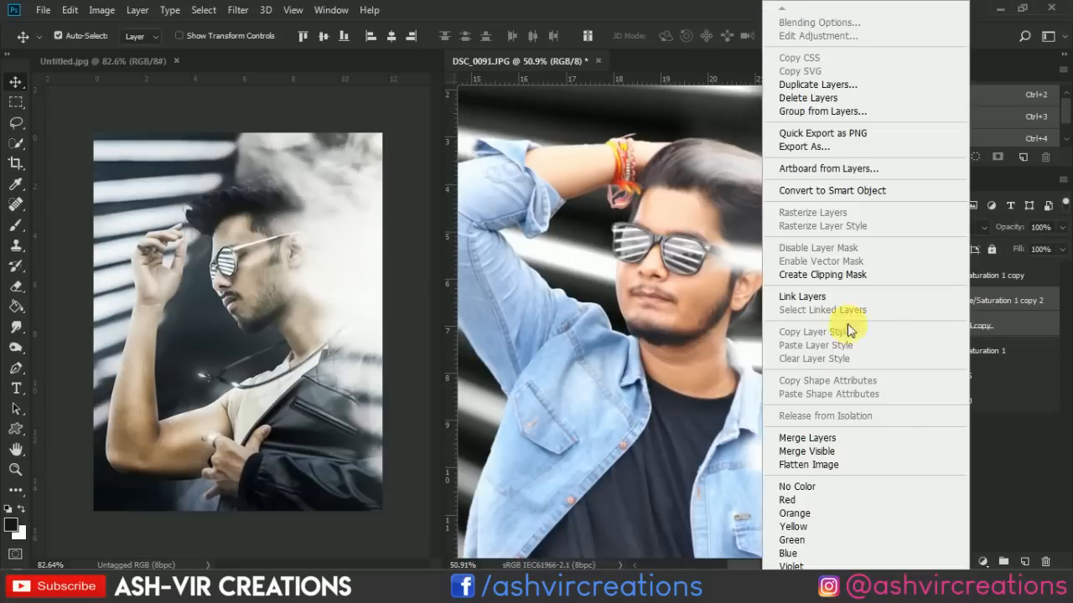
{"action": "left_click", "coordinate": [814, 439]}
{"action": "scroll", "coordinate": [635, 233], "scroll_direction": "up", "scroll_amount": 4}
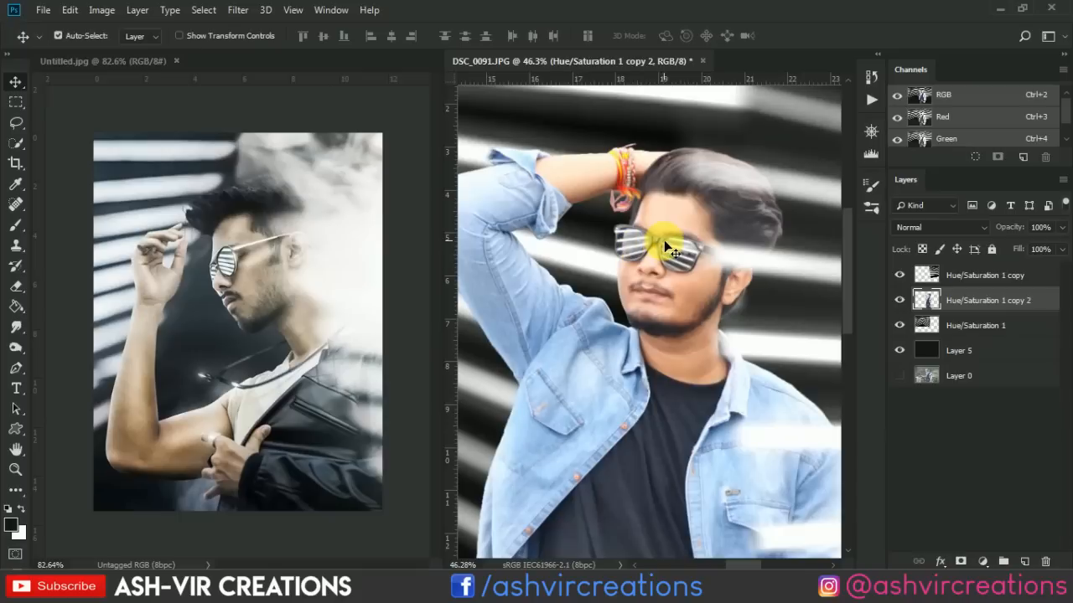
{"action": "scroll", "coordinate": [717, 256], "scroll_direction": "down", "scroll_amount": 2}
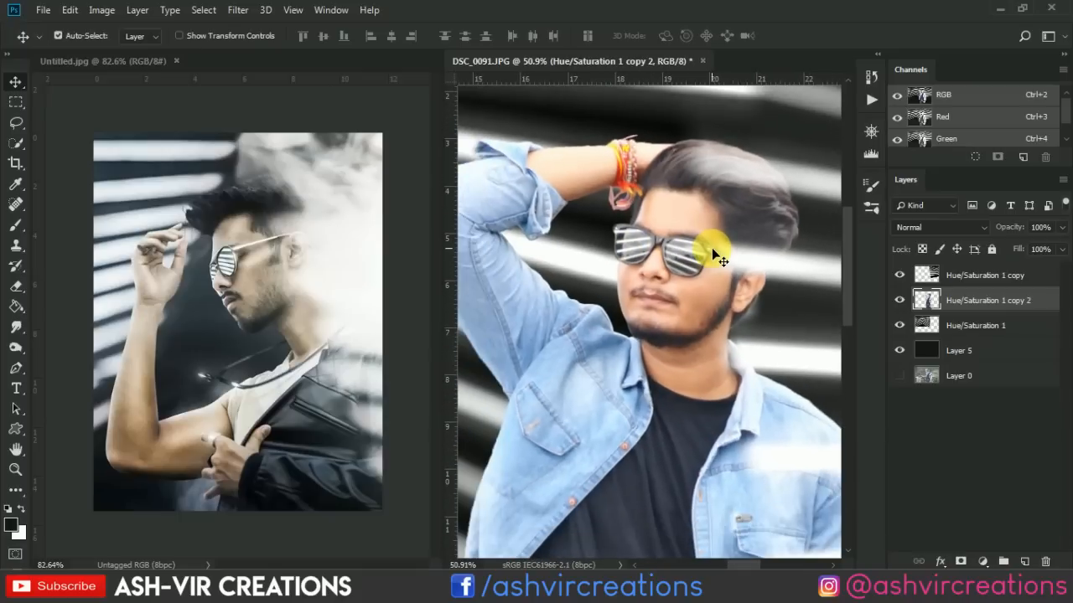
{"action": "scroll", "coordinate": [717, 255], "scroll_direction": "down", "scroll_amount": 5}
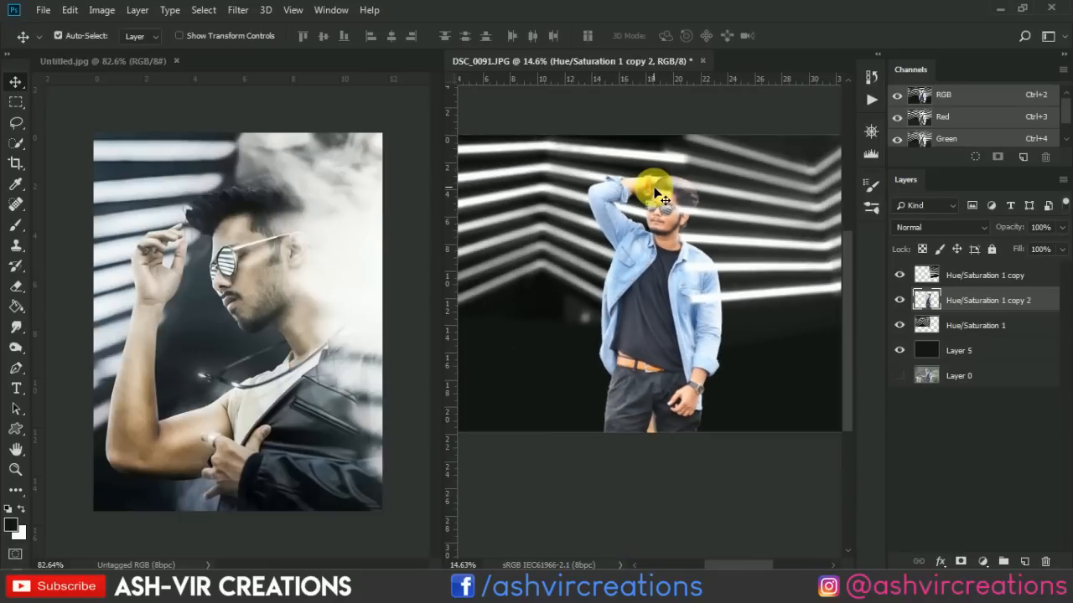
Crop the composite to an upright portrait frame around the man's head and torso, ending at about his waist.
{"action": "key", "text": "ctrl+0"}
{"action": "left_click", "coordinate": [16, 164]}
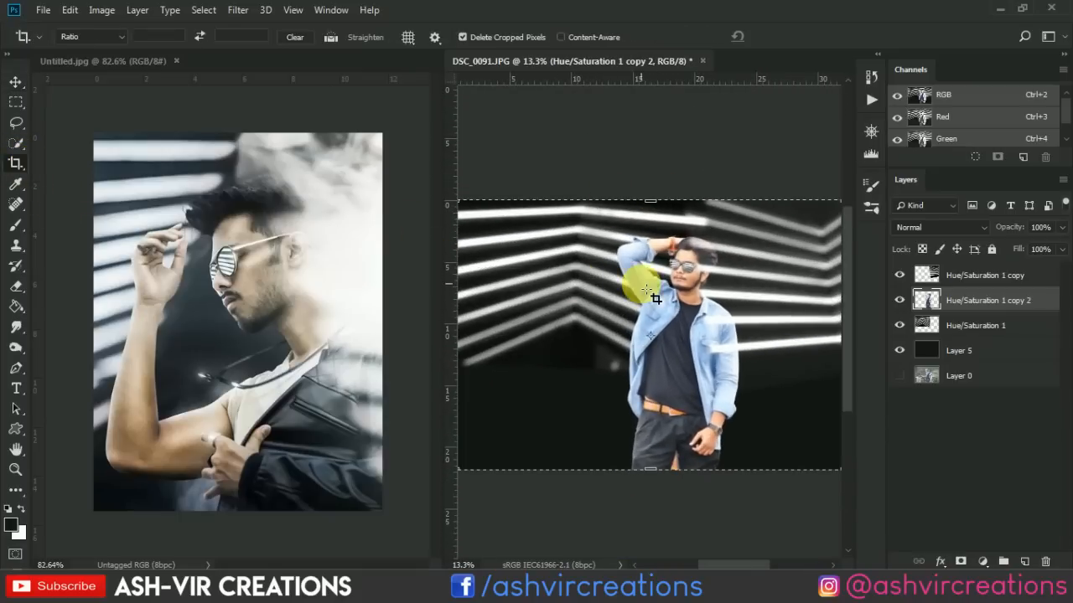
{"action": "left_click", "coordinate": [646, 290]}
{"action": "scroll", "coordinate": [645, 290], "scroll_direction": "down", "scroll_amount": 3}
{"action": "left_click_drag", "start_coordinate": [513, 232], "coordinate": [557, 231]}
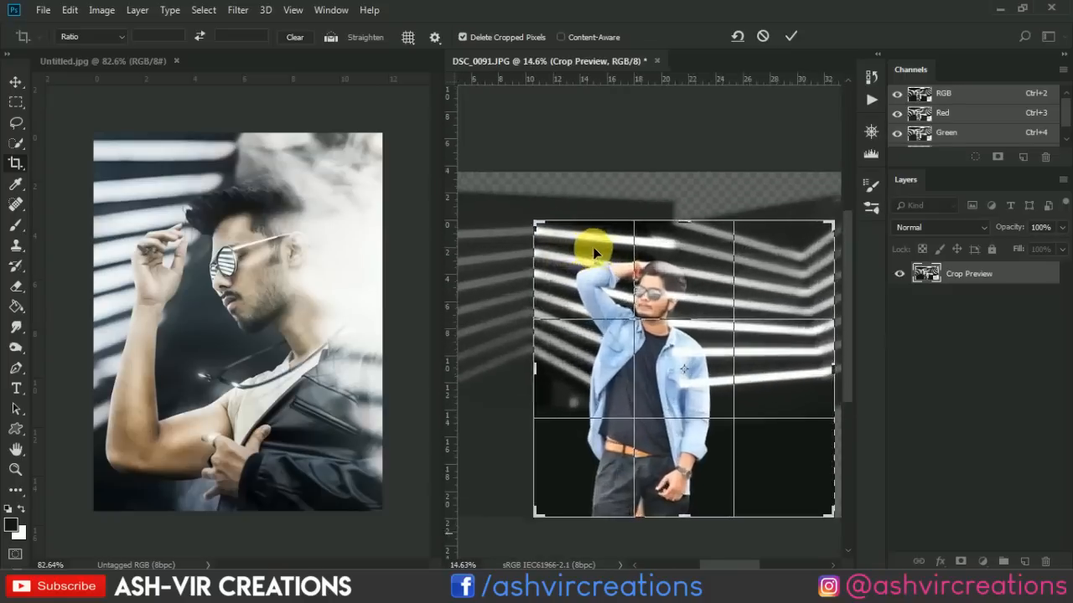
{"action": "left_click_drag", "start_coordinate": [820, 486], "coordinate": [750, 436]}
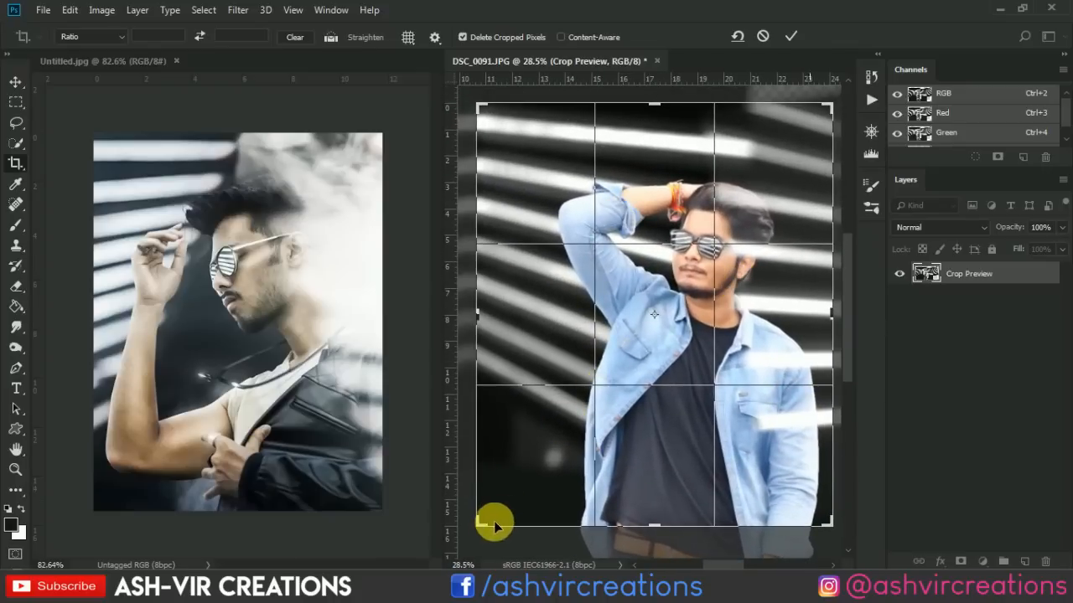
{"action": "left_click_drag", "start_coordinate": [483, 526], "coordinate": [513, 510]}
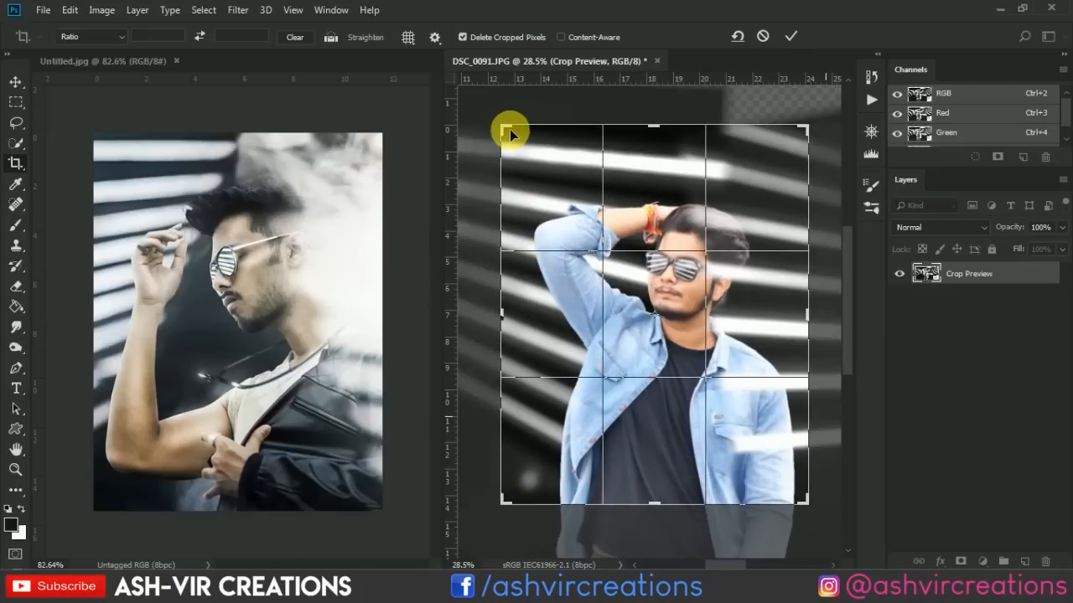
{"action": "mouse_move", "coordinate": [508, 132]}
{"action": "left_mouse_down"}
{"action": "mouse_move", "coordinate": [498, 137]}
{"action": "mouse_move", "coordinate": [505, 141]}
{"action": "mouse_move", "coordinate": [504, 132]}
{"action": "left_mouse_up"}
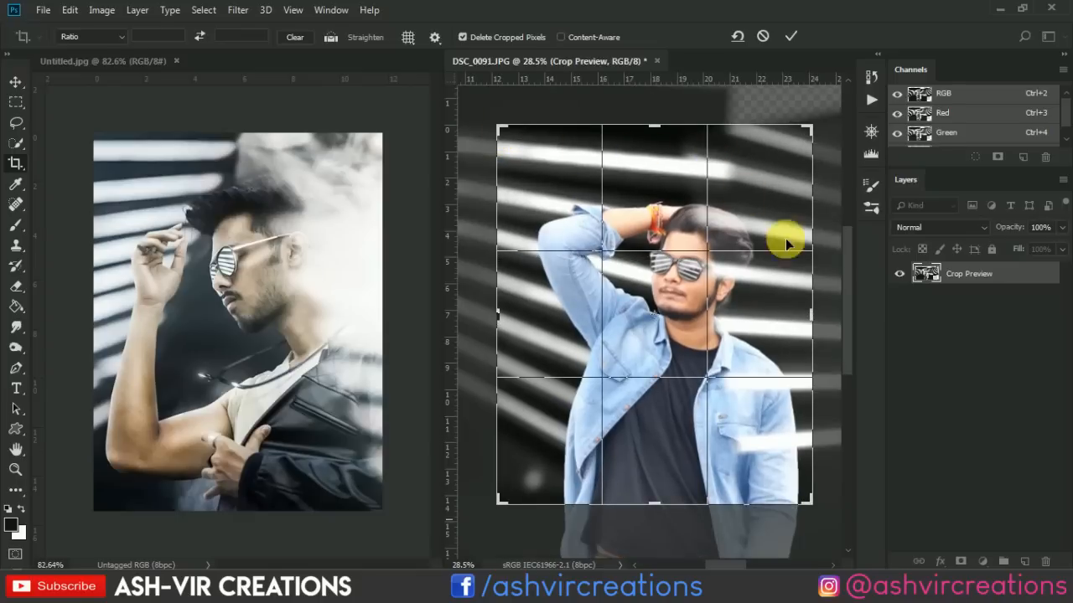
{"action": "left_click", "coordinate": [793, 35]}
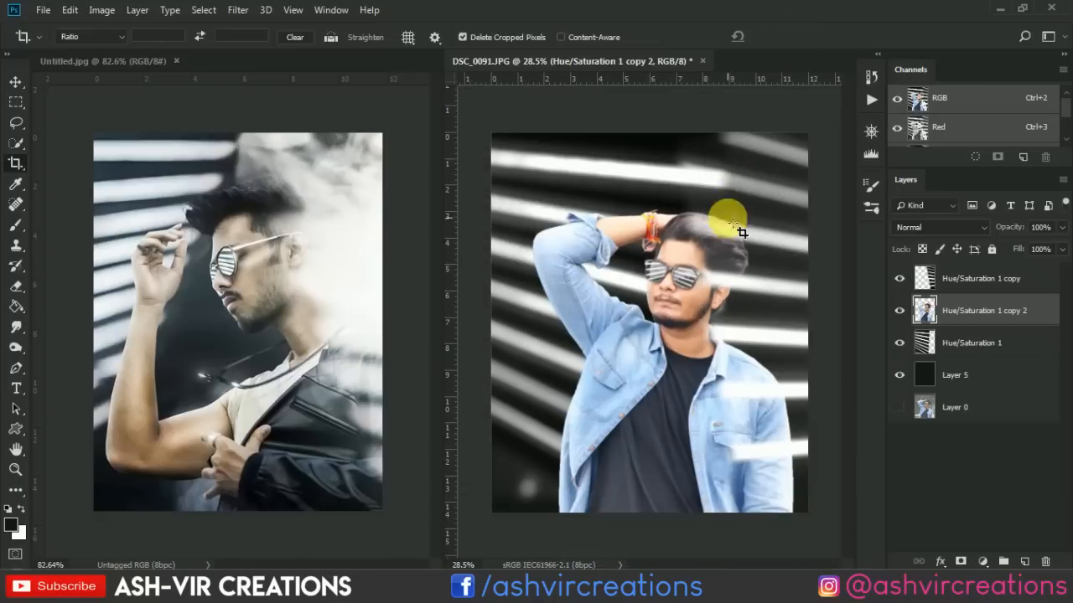
{"action": "key", "text": "v"}
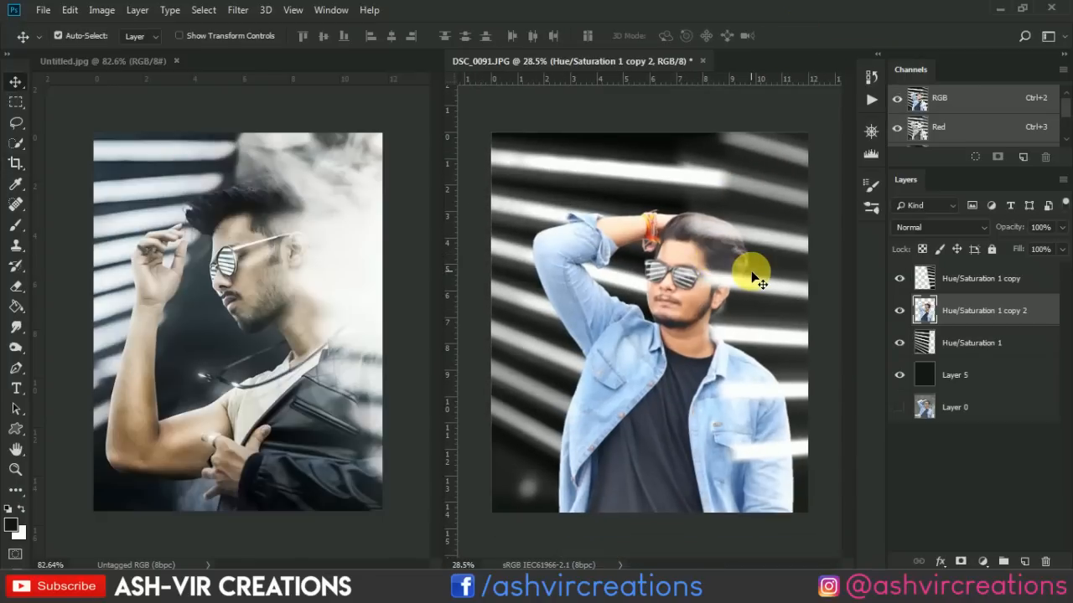
Open the smoke_stock_2 PNG and copy its smoke layer into the DSC_0091 composite over the man's raised arm.
{"action": "left_click", "coordinate": [44, 10]}
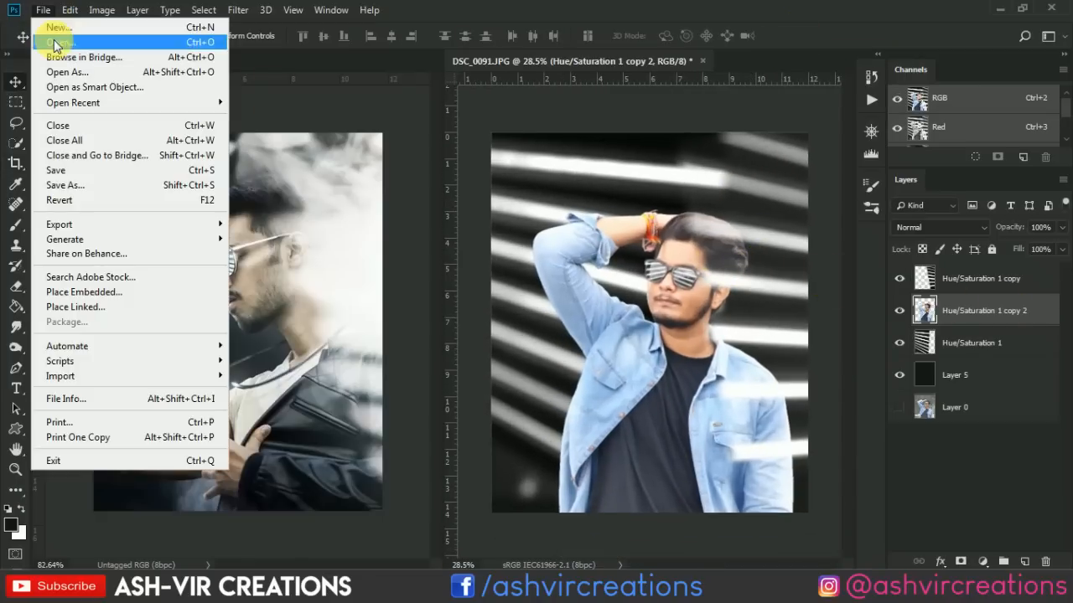
{"action": "left_click", "coordinate": [50, 36]}
{"action": "left_click", "coordinate": [713, 160]}
{"action": "double_click", "coordinate": [713, 160]}
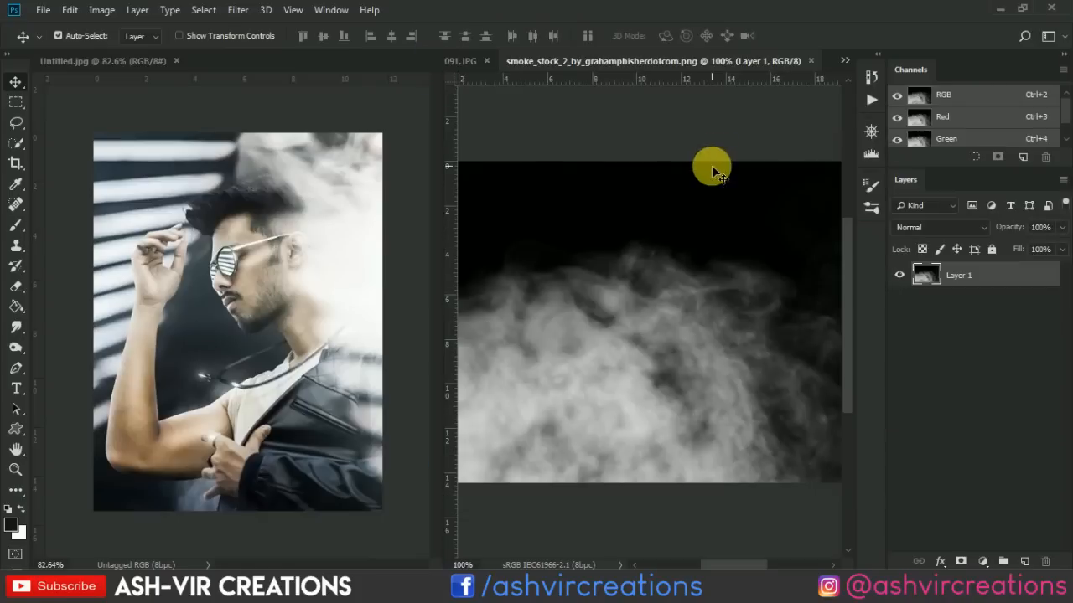
{"action": "left_click_drag", "start_coordinate": [627, 307], "coordinate": [649, 242]}
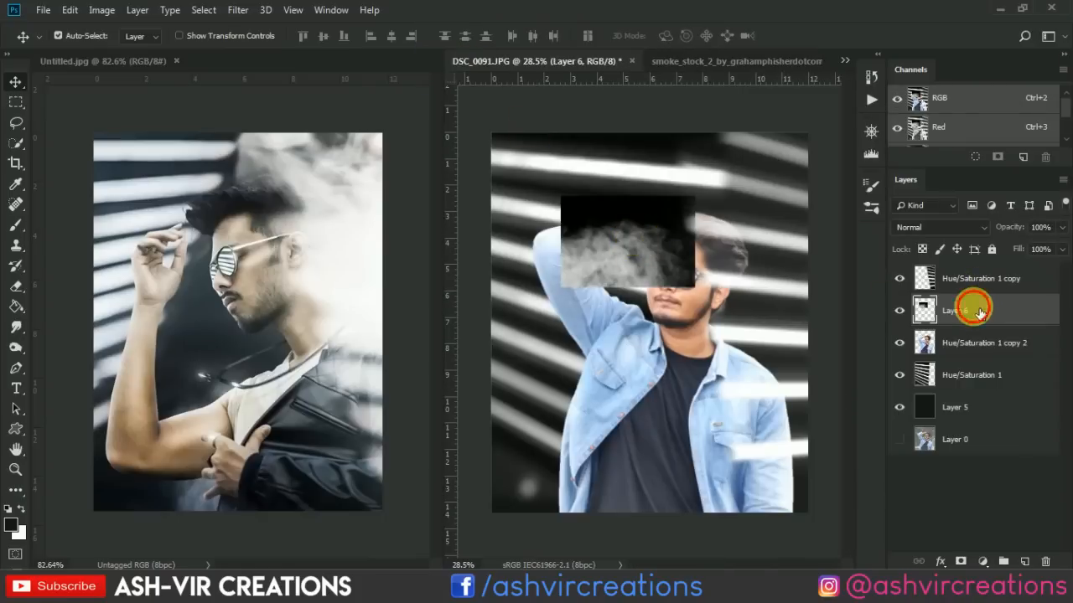
Move the smoke layer to the top of the layer stack and set its blend mode to Screen.
{"action": "left_click_drag", "start_coordinate": [978, 312], "coordinate": [986, 288]}
{"action": "left_click", "coordinate": [930, 231]}
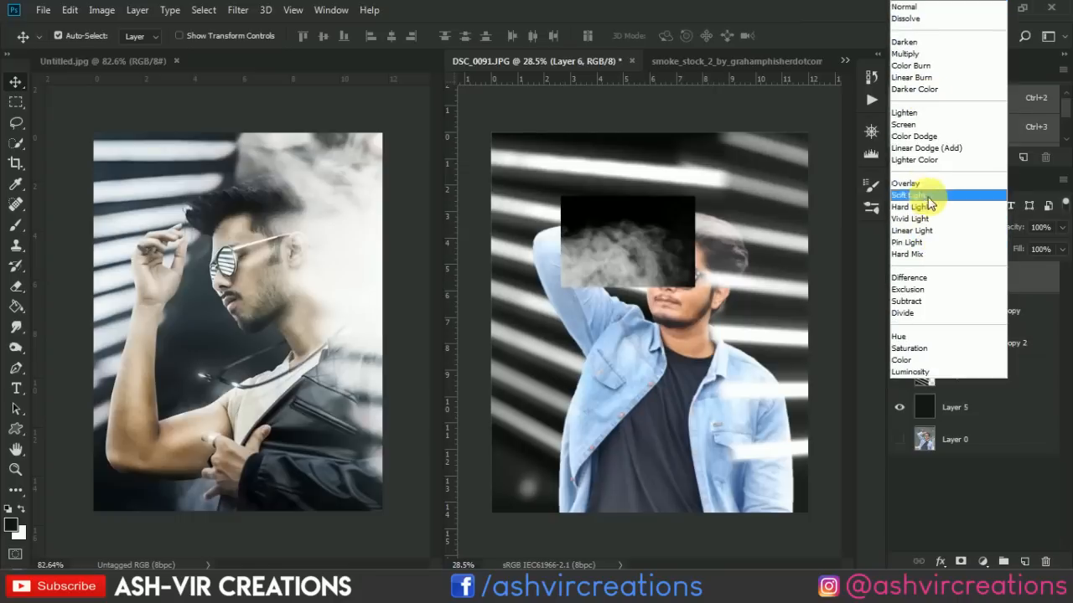
{"action": "left_click", "coordinate": [903, 124]}
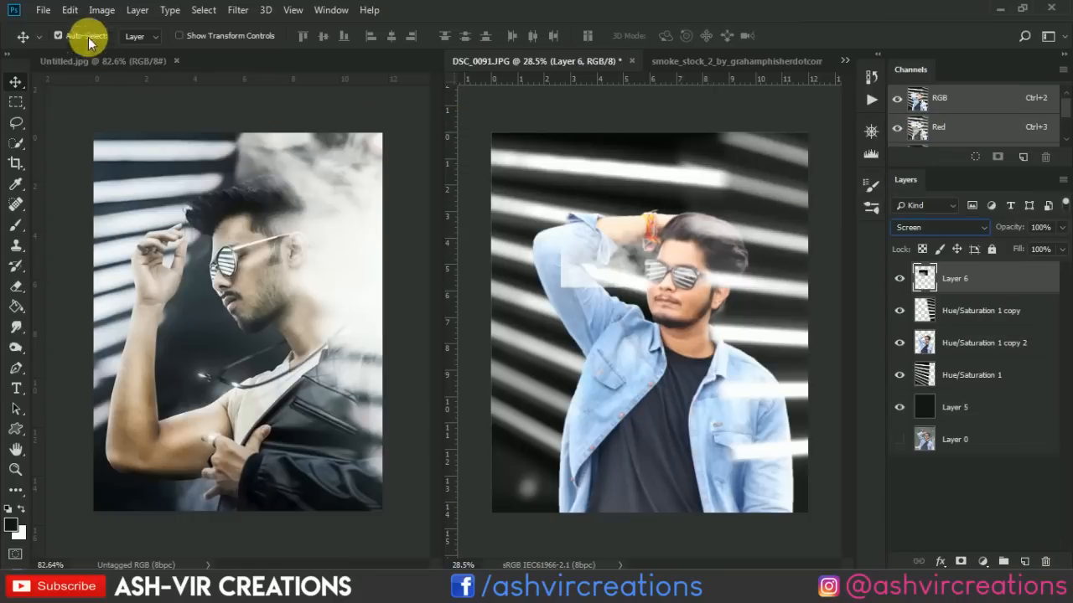
Rotate the smoke to about -115.5°, enlarge it to about 252%, and place it beside the man's head along the image's right edge.
{"action": "left_click", "coordinate": [69, 10]}
{"action": "left_click", "coordinate": [123, 341]}
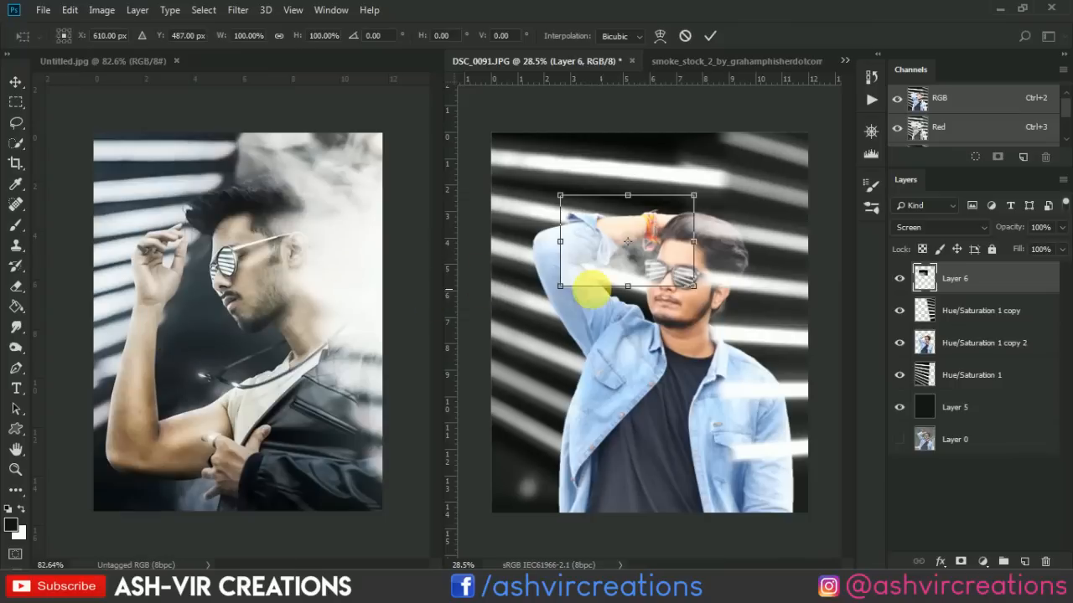
{"action": "right_click", "coordinate": [594, 246]}
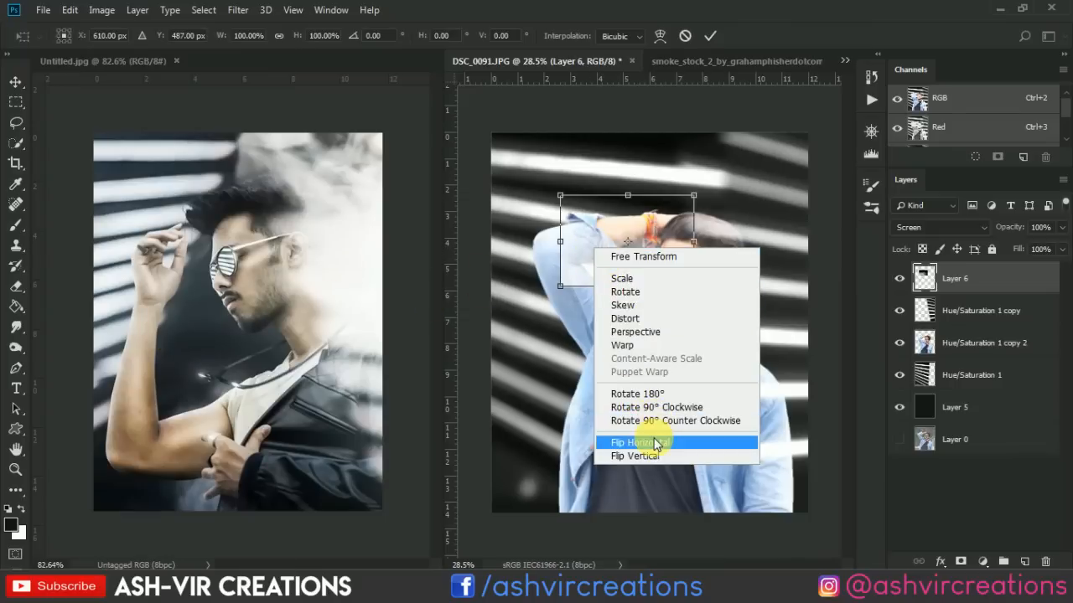
{"action": "left_click", "coordinate": [658, 421]}
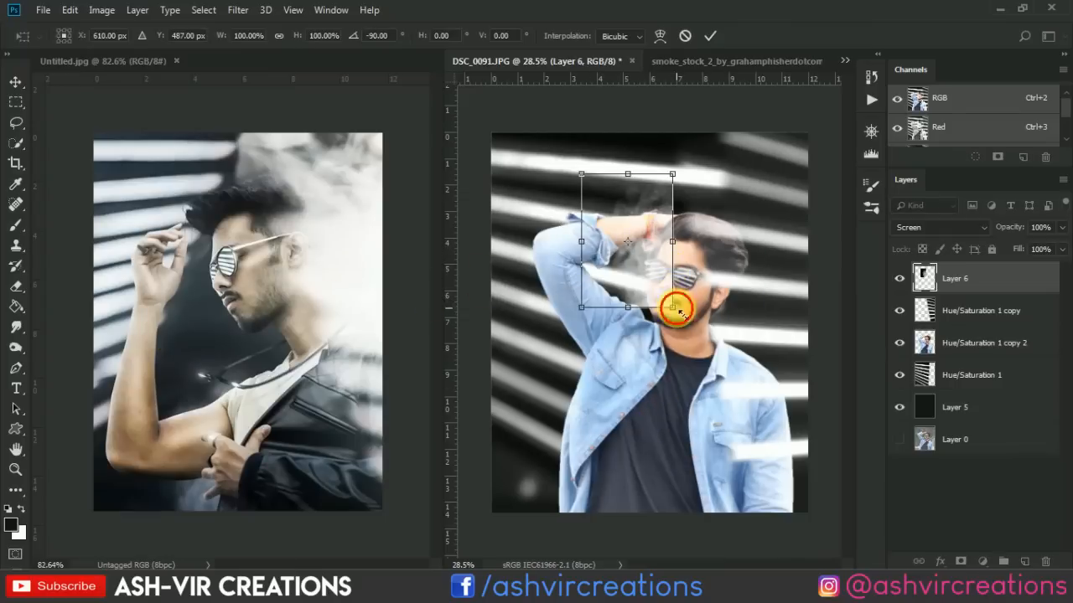
{"action": "left_click_drag", "start_coordinate": [672, 308], "coordinate": [784, 332]}
{"action": "left_click_drag", "start_coordinate": [542, 329], "coordinate": [583, 416]}
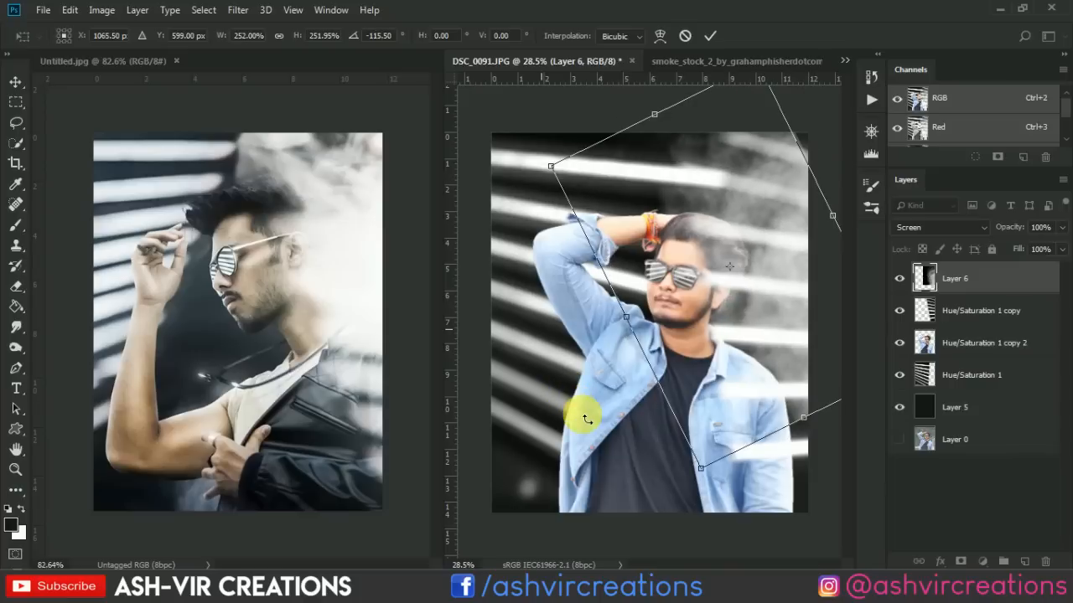
{"action": "key", "text": "Return"}
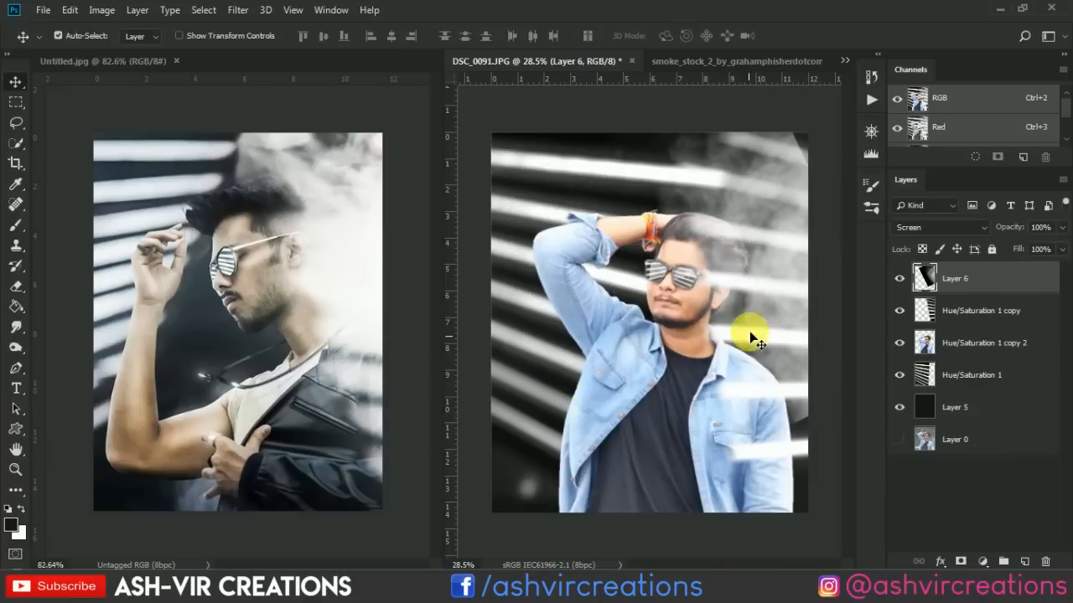
{"action": "scroll", "coordinate": [746, 338], "scroll_direction": "up", "scroll_amount": 2}
{"action": "mouse_move", "coordinate": [776, 337]}
{"action": "left_mouse_down"}
{"action": "mouse_move", "coordinate": [780, 297]}
{"action": "mouse_move", "coordinate": [779, 351]}
{"action": "left_mouse_up"}
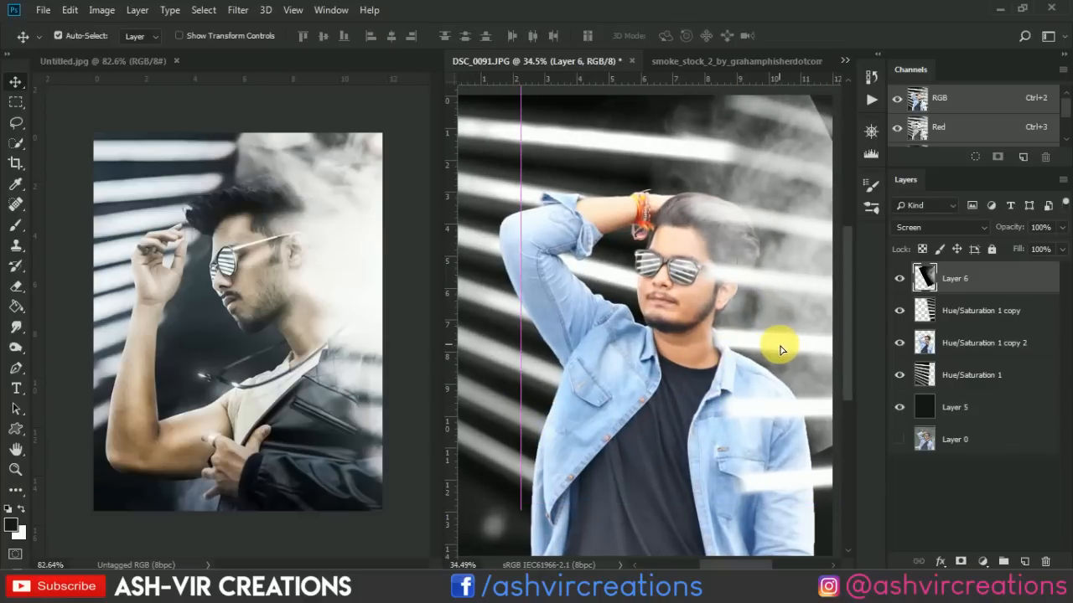
{"action": "scroll", "coordinate": [779, 351], "scroll_direction": "down", "scroll_amount": 2}
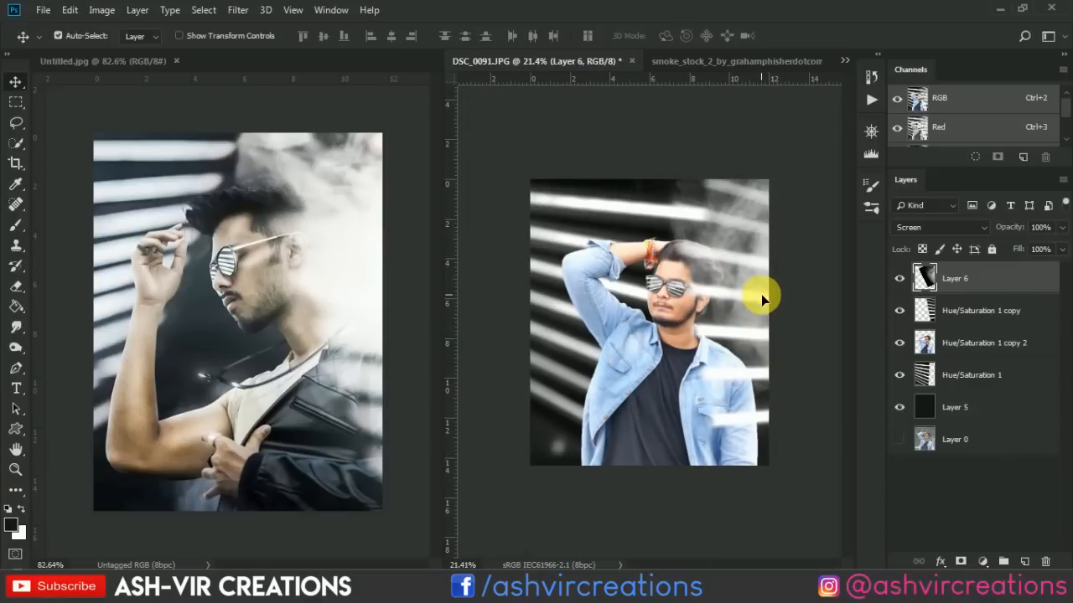
Duplicate the smoke layer twice and move the second copy down over the jacket sleeve at the image's right edge.
{"action": "right_click", "coordinate": [971, 273]}
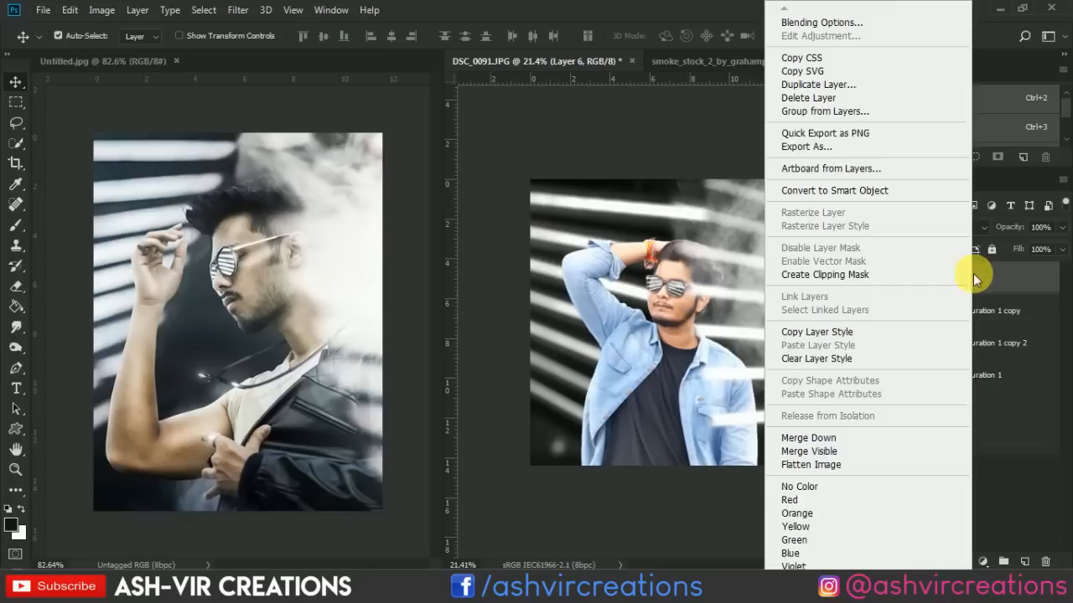
{"action": "left_click", "coordinate": [840, 87]}
{"action": "left_click", "coordinate": [669, 148]}
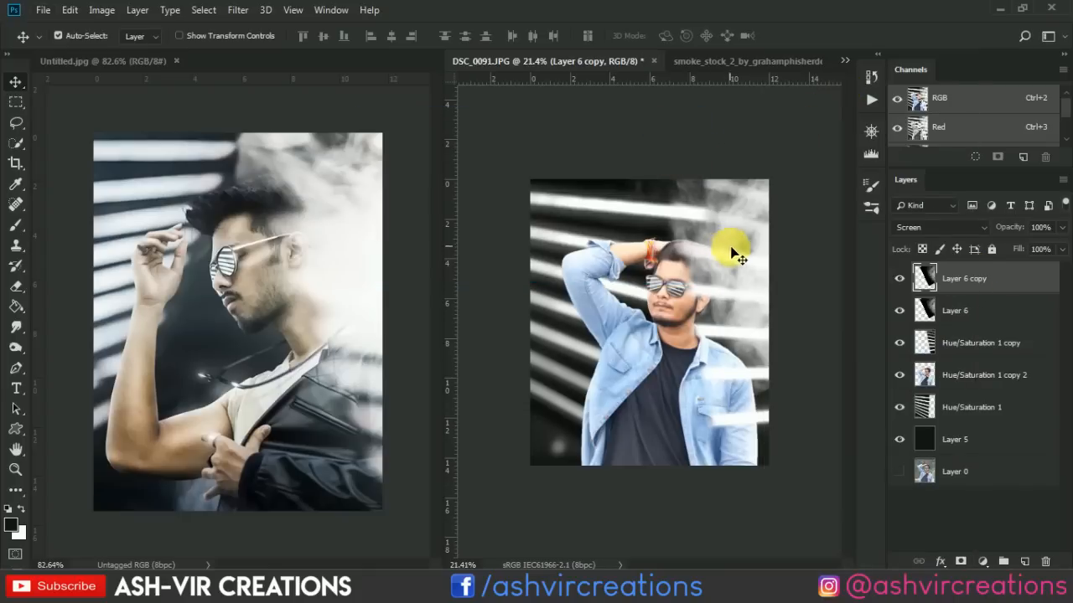
{"action": "right_click", "coordinate": [972, 278]}
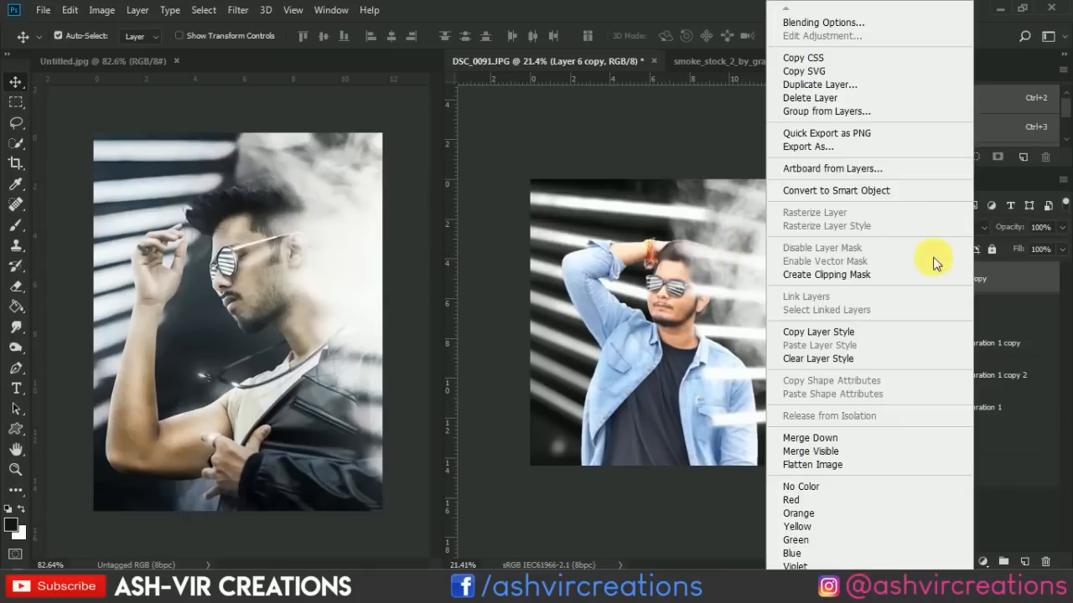
{"action": "left_click", "coordinate": [837, 87]}
{"action": "left_click", "coordinate": [665, 153]}
{"action": "mouse_move", "coordinate": [756, 288]}
{"action": "left_mouse_down"}
{"action": "mouse_move", "coordinate": [759, 469]}
{"action": "mouse_move", "coordinate": [754, 443]}
{"action": "mouse_move", "coordinate": [746, 455]}
{"action": "mouse_move", "coordinate": [768, 425]}
{"action": "left_mouse_up"}
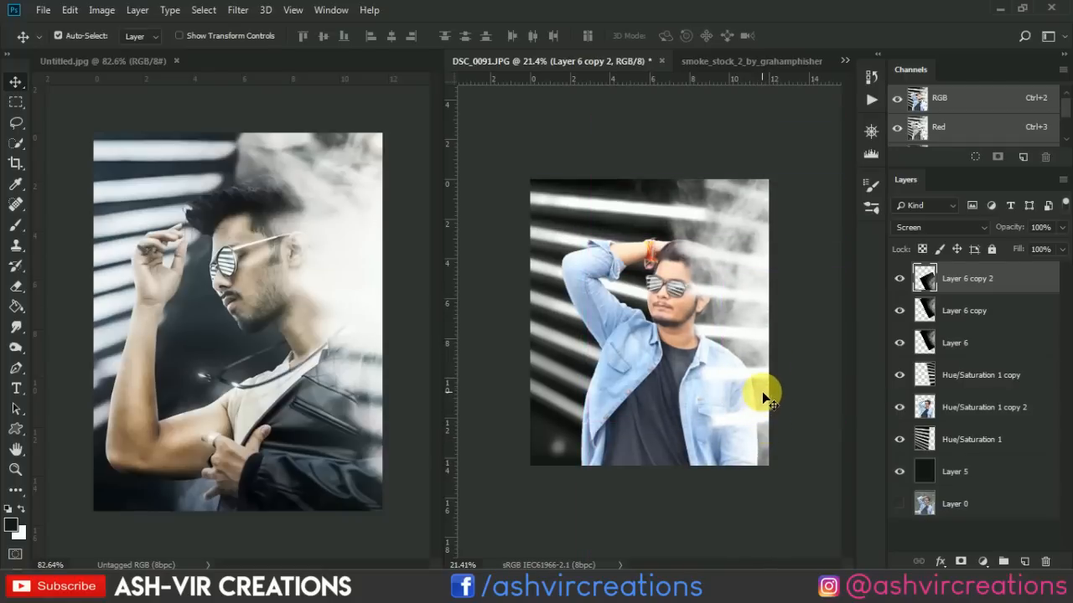
Crop a narrow strip off the right edge of the composite.
{"action": "scroll", "coordinate": [763, 393], "scroll_direction": "up", "scroll_amount": 1}
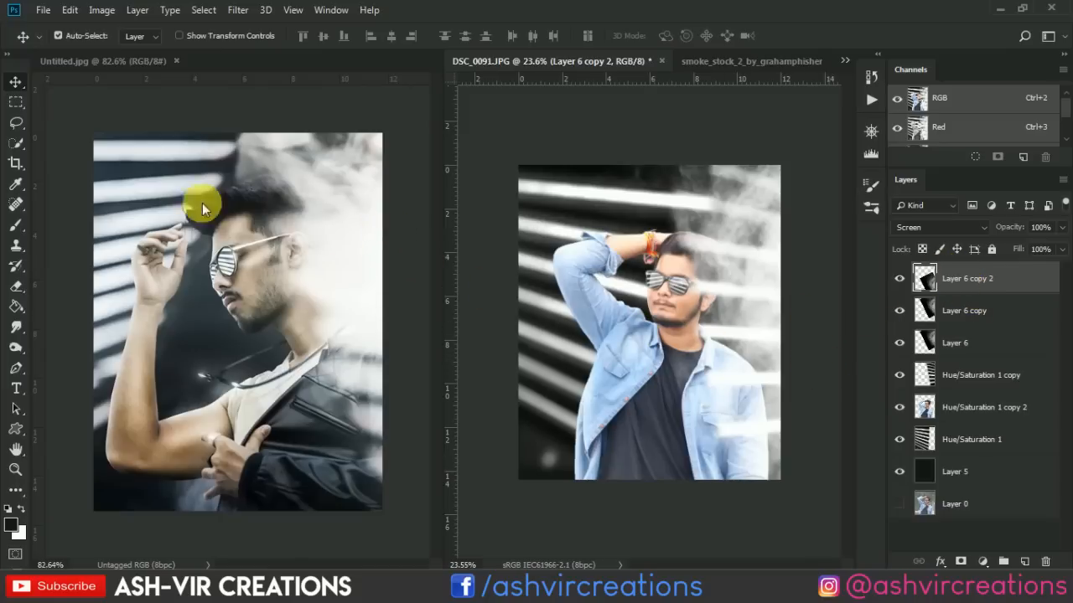
{"action": "left_click", "coordinate": [15, 161]}
{"action": "left_click", "coordinate": [635, 309]}
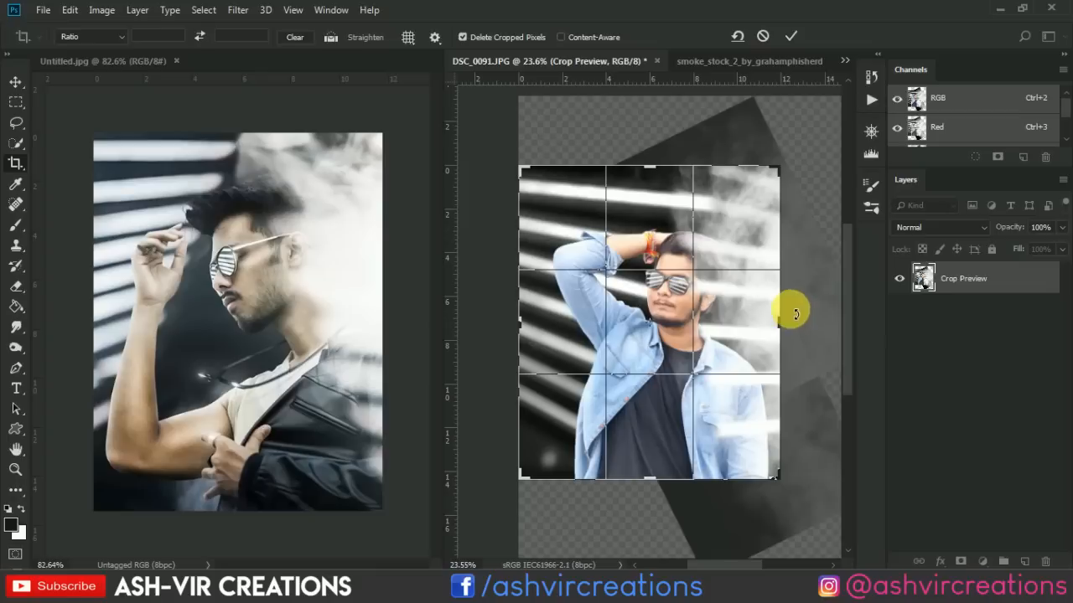
{"action": "mouse_move", "coordinate": [788, 312]}
{"action": "left_mouse_down"}
{"action": "mouse_move", "coordinate": [771, 325]}
{"action": "mouse_move", "coordinate": [779, 330]}
{"action": "left_mouse_up"}
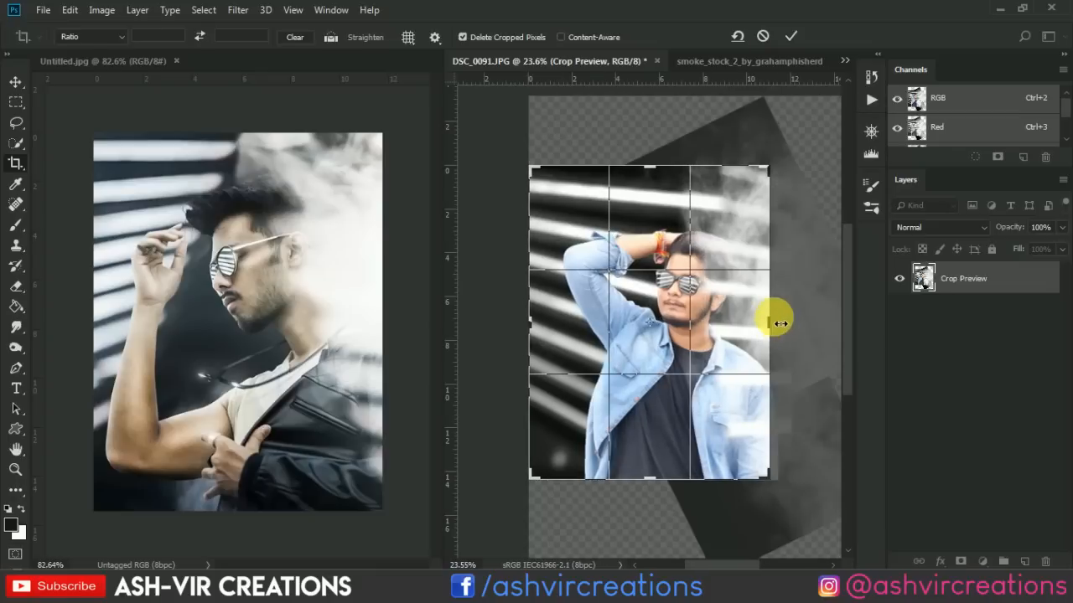
{"action": "left_click", "coordinate": [791, 37]}
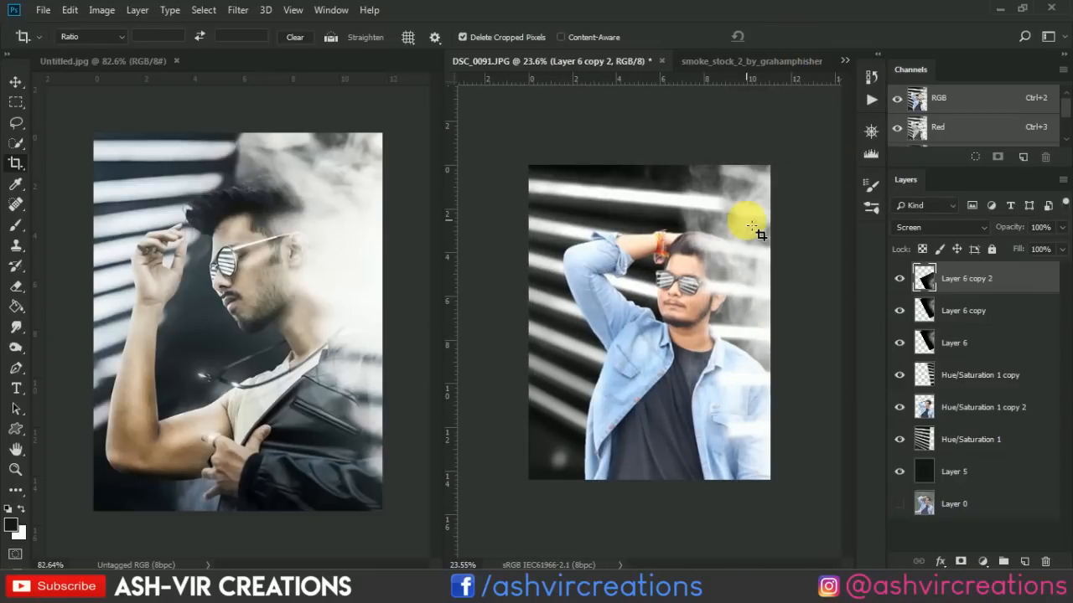
Compare the portrait with the topmost smoke copy hidden and shown.
{"action": "scroll", "coordinate": [741, 225], "scroll_direction": "up", "scroll_amount": 1}
{"action": "key", "text": "v"}
{"action": "scroll", "coordinate": [736, 230], "scroll_direction": "up", "scroll_amount": 1}
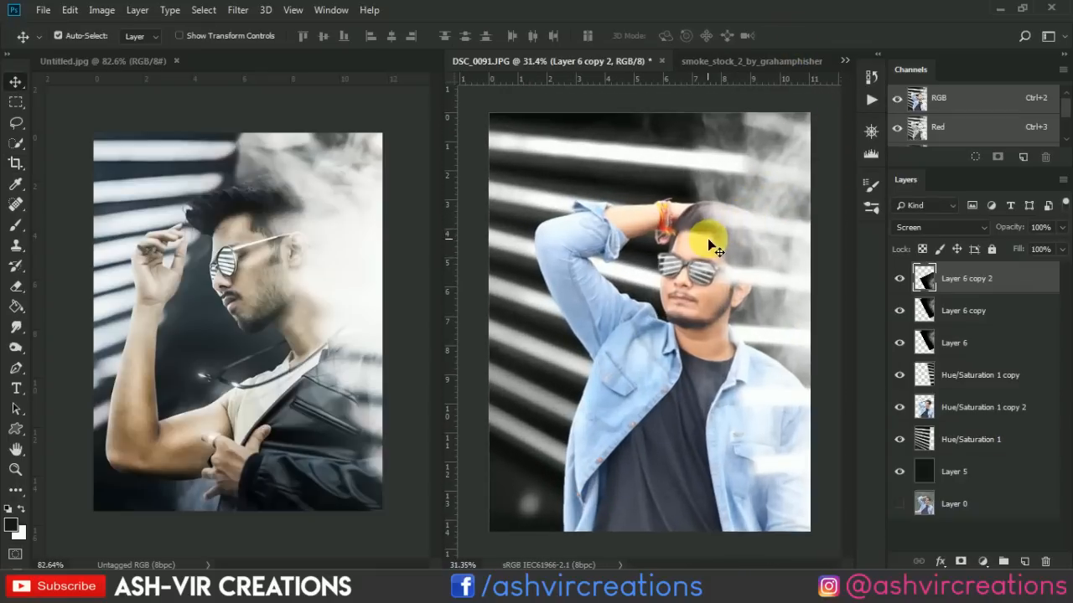
{"action": "scroll", "coordinate": [707, 238], "scroll_direction": "down", "scroll_amount": 1}
{"action": "left_click", "coordinate": [900, 278]}
{"action": "left_click", "coordinate": [900, 279]}
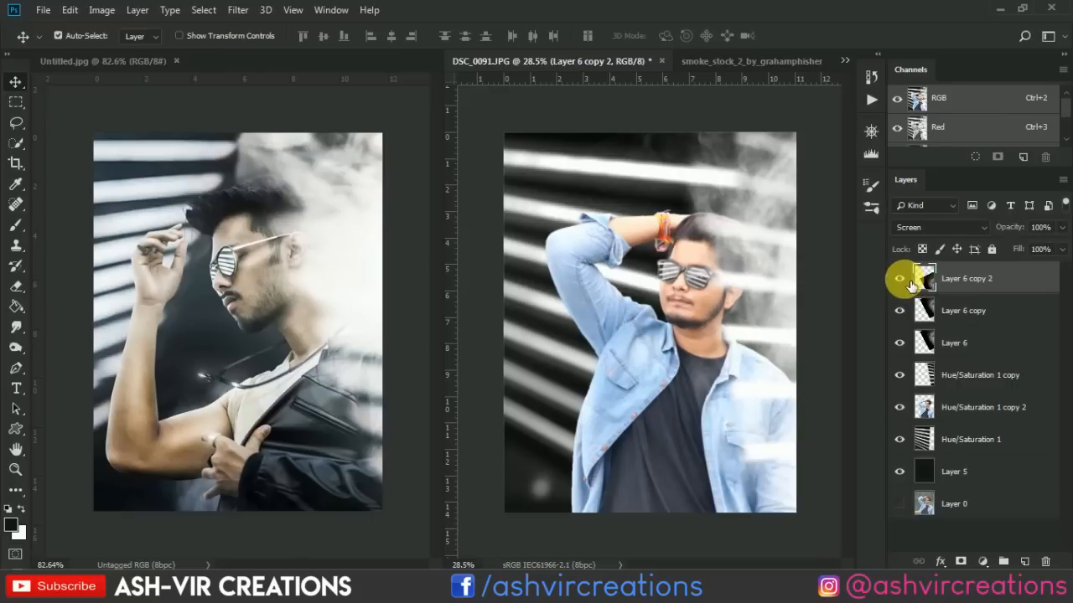
{"action": "scroll", "coordinate": [787, 300], "scroll_direction": "up", "scroll_amount": 1}
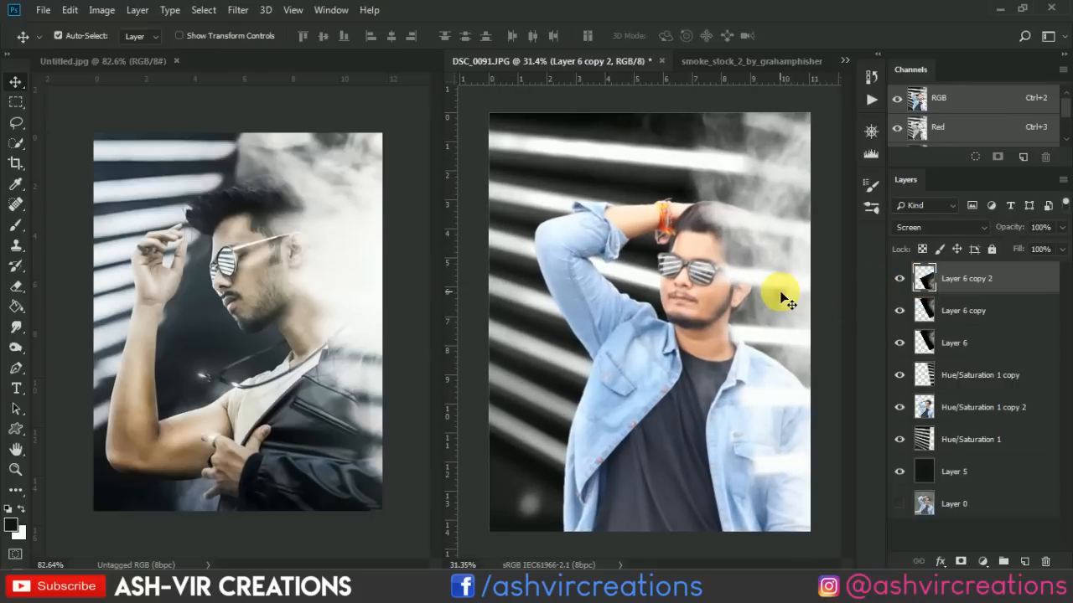
Duplicate the topmost smoke layer and place the new copy beneath the man's layer, above the Hue/Saturation 1 stripes.
{"action": "right_click", "coordinate": [949, 279]}
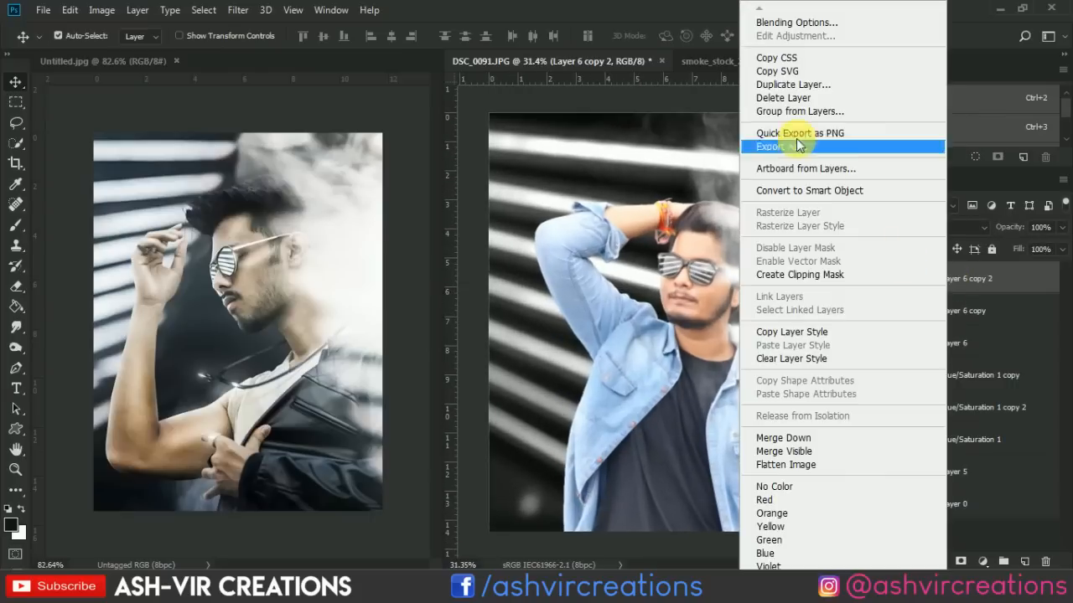
{"action": "left_click", "coordinate": [792, 85]}
{"action": "left_click", "coordinate": [672, 146]}
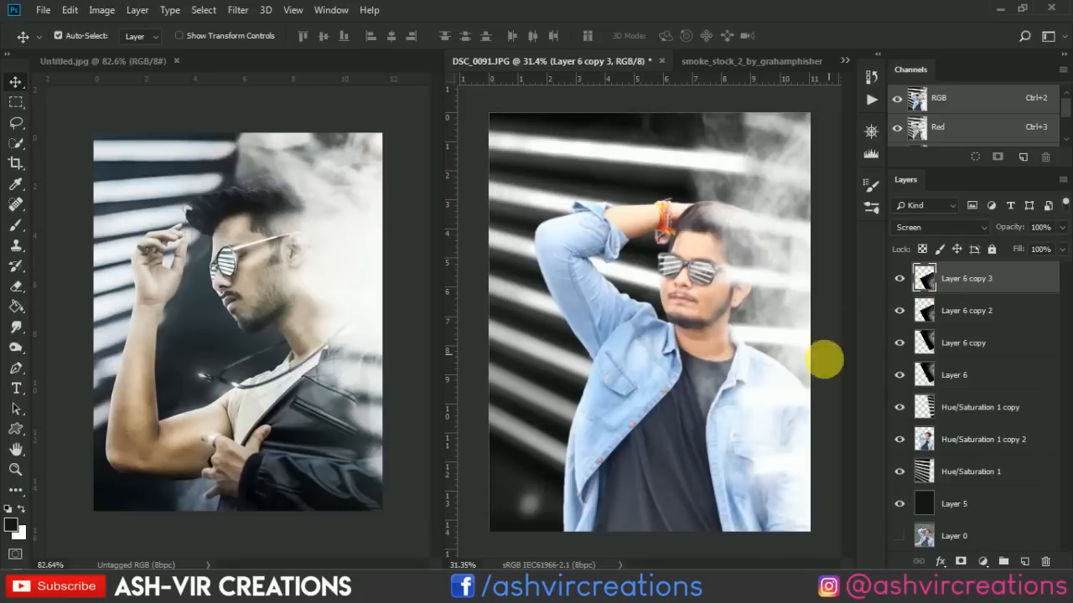
{"action": "left_click_drag", "start_coordinate": [987, 283], "coordinate": [987, 437]}
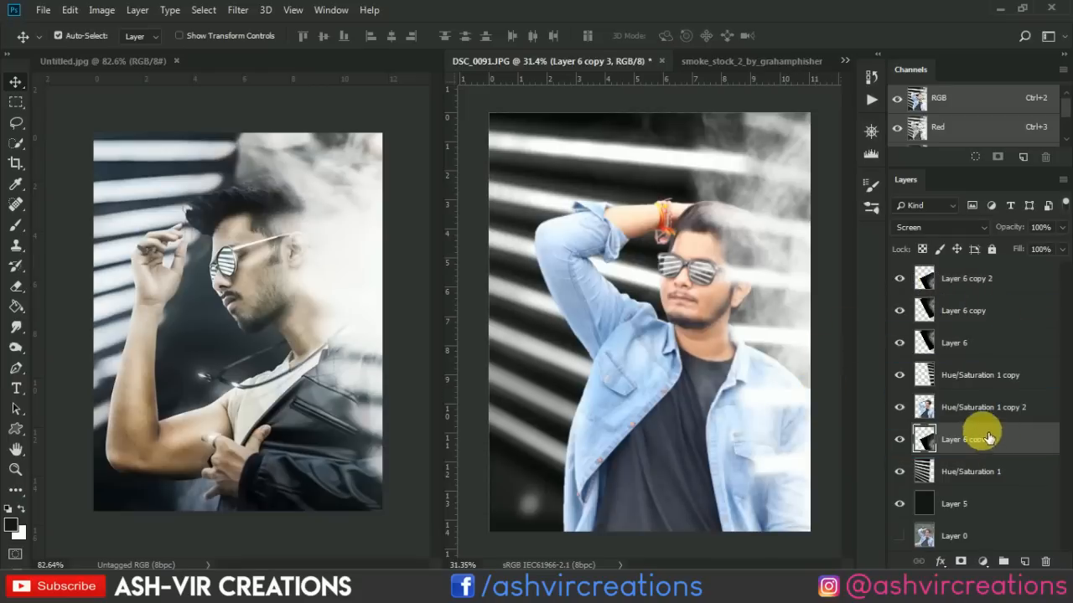
Rotate the smoke copy behind the man by about 64 degrees and shift it toward the portrait's lower edge.
{"action": "key", "text": "ctrl+t"}
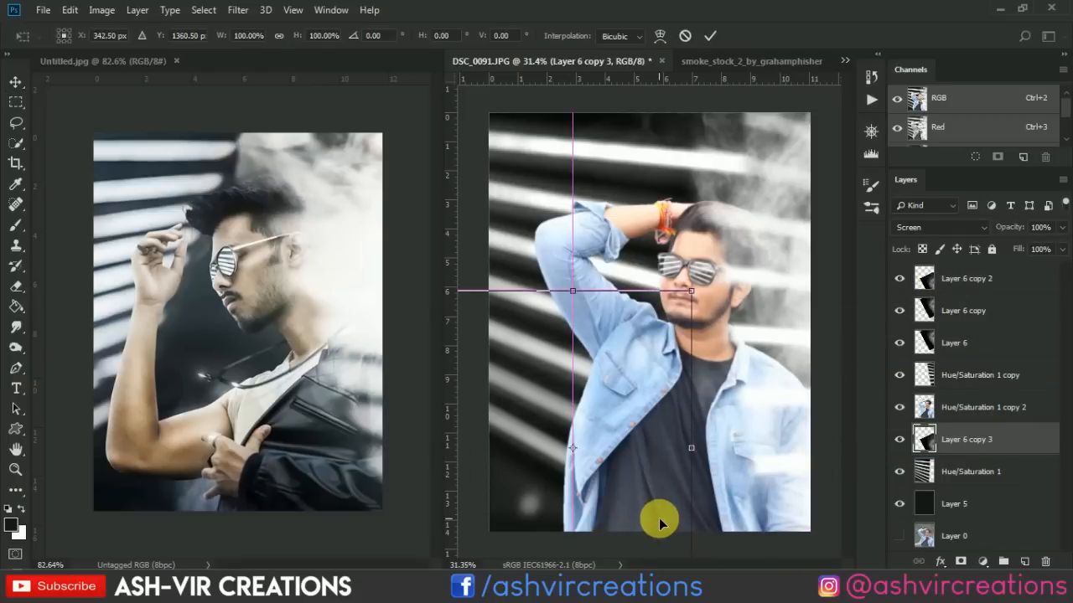
{"action": "left_click_drag", "start_coordinate": [618, 431], "coordinate": [567, 495]}
{"action": "left_click_drag", "start_coordinate": [733, 401], "coordinate": [656, 474]}
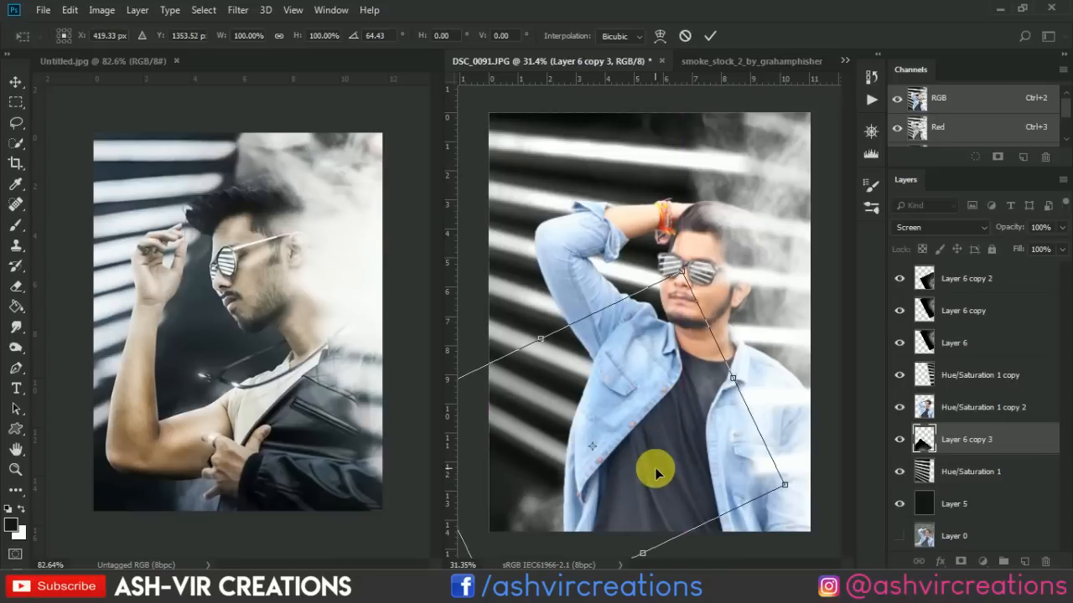
{"action": "key", "text": "Return"}
Move the smoke copy behind the man upward and rotate it by about -27 degrees so it drifts behind his jacket.
{"action": "left_click_drag", "start_coordinate": [549, 517], "coordinate": [586, 472]}
{"action": "key", "text": "ctrl+t"}
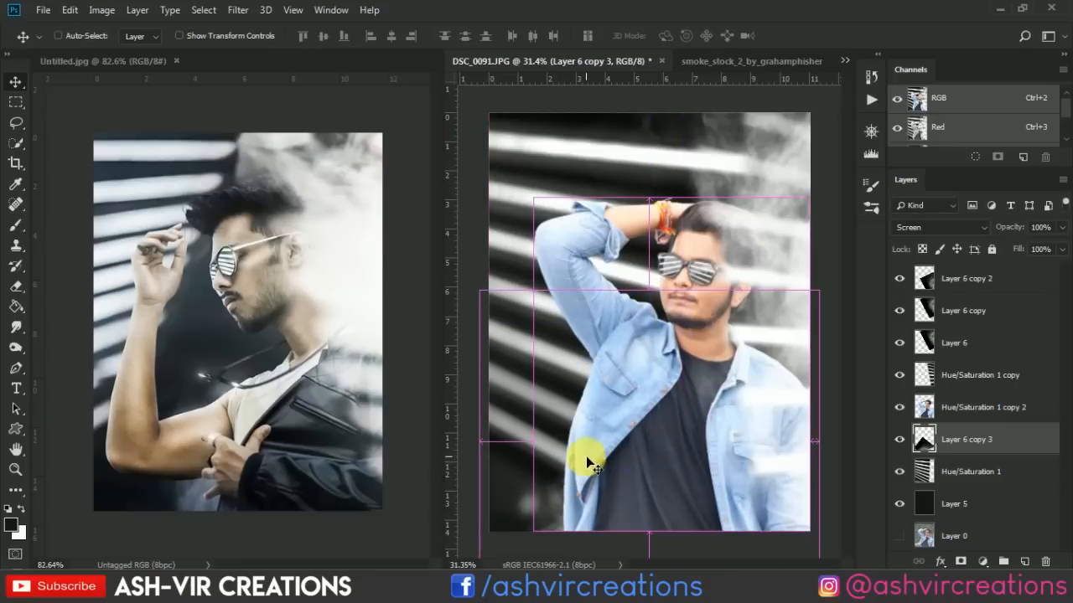
{"action": "left_click_drag", "start_coordinate": [627, 366], "coordinate": [527, 258]}
{"action": "left_click_drag", "start_coordinate": [682, 510], "coordinate": [642, 469]}
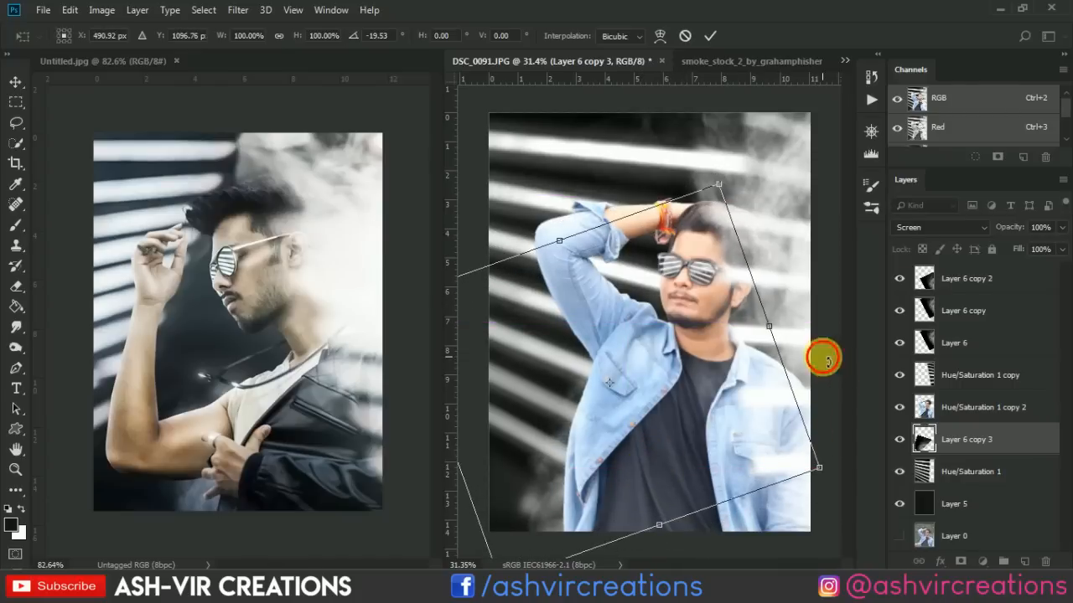
{"action": "left_click_drag", "start_coordinate": [824, 355], "coordinate": [813, 337]}
{"action": "mouse_move", "coordinate": [712, 419]}
{"action": "left_mouse_down"}
{"action": "mouse_move", "coordinate": [726, 438]}
{"action": "mouse_move", "coordinate": [719, 426]}
{"action": "left_mouse_up"}
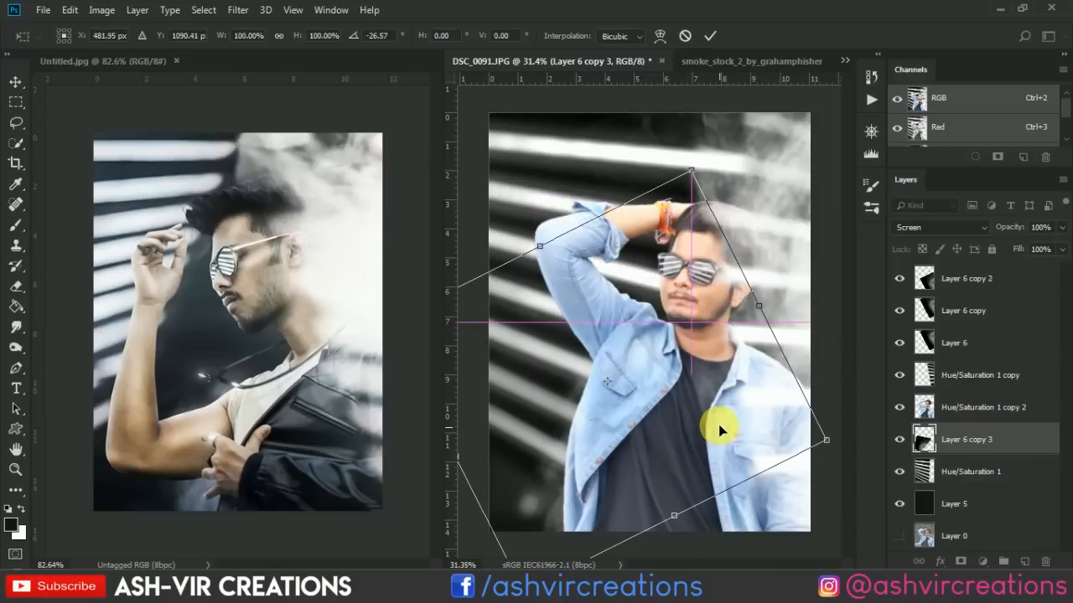
{"action": "key", "text": "Return"}
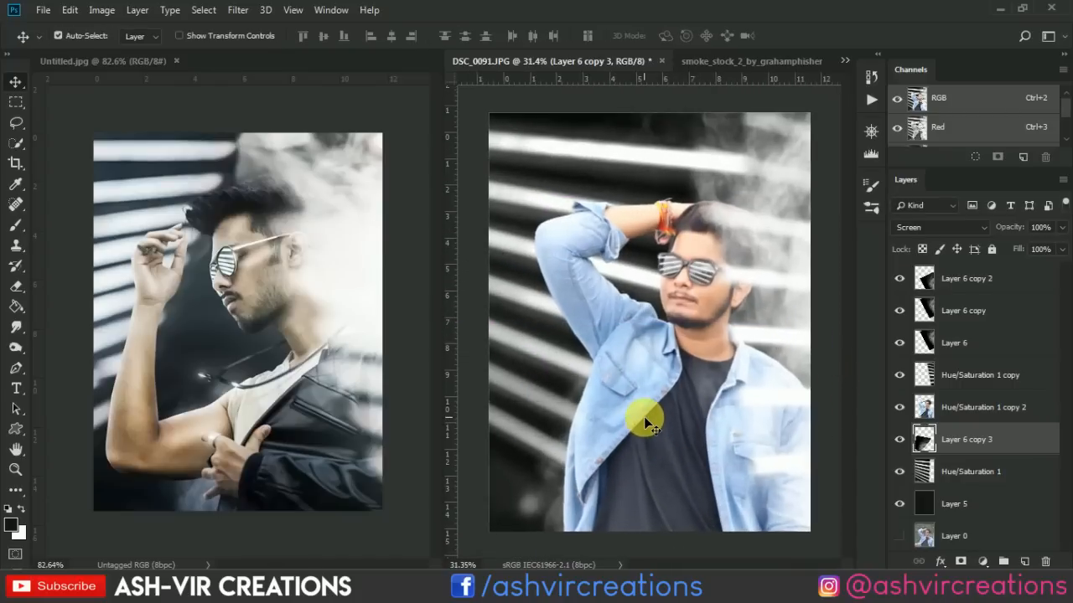
Add a Color Lookup adjustment layer above the topmost smoke copy.
{"action": "left_click", "coordinate": [1006, 279]}
{"action": "left_click", "coordinate": [982, 561]}
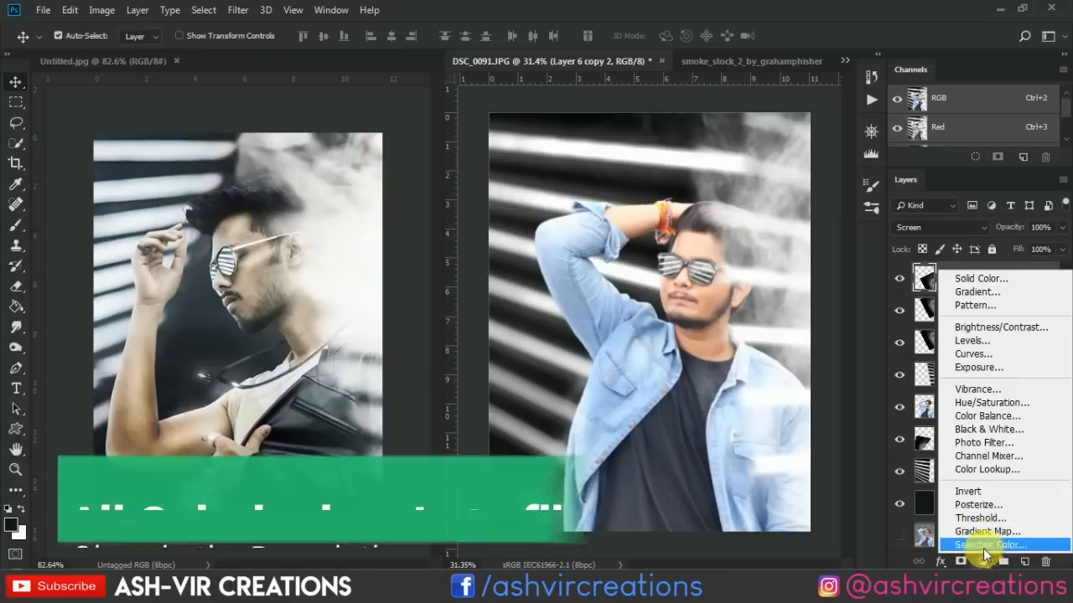
{"action": "left_click", "coordinate": [992, 471]}
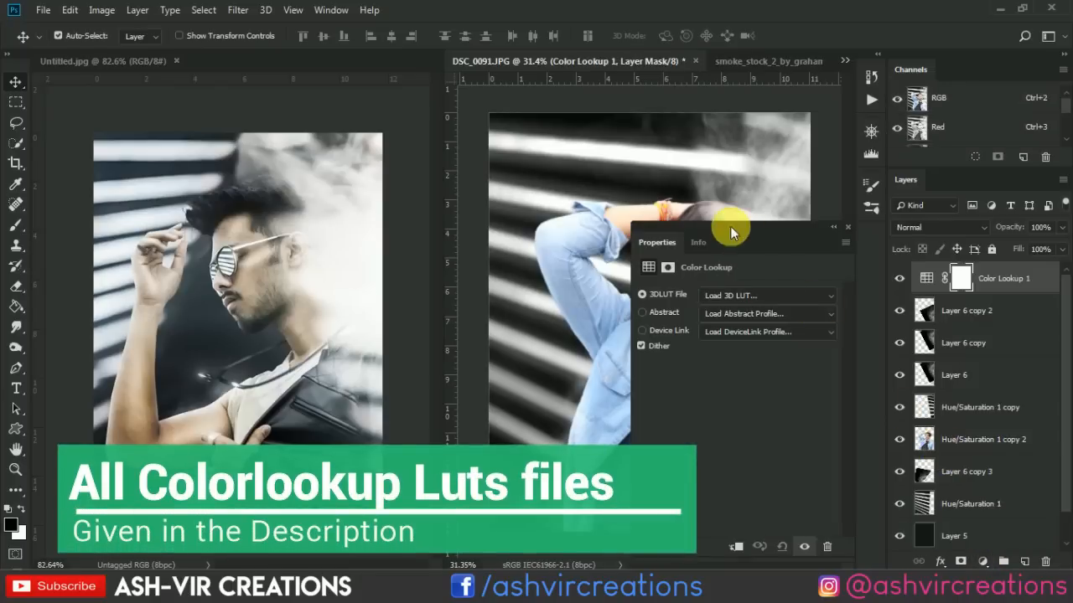
Try several 3D LUTs on the Color Lookup adjustment and settle on AVCINE-mood + gold-4.CUBE.
{"action": "left_click", "coordinate": [712, 293]}
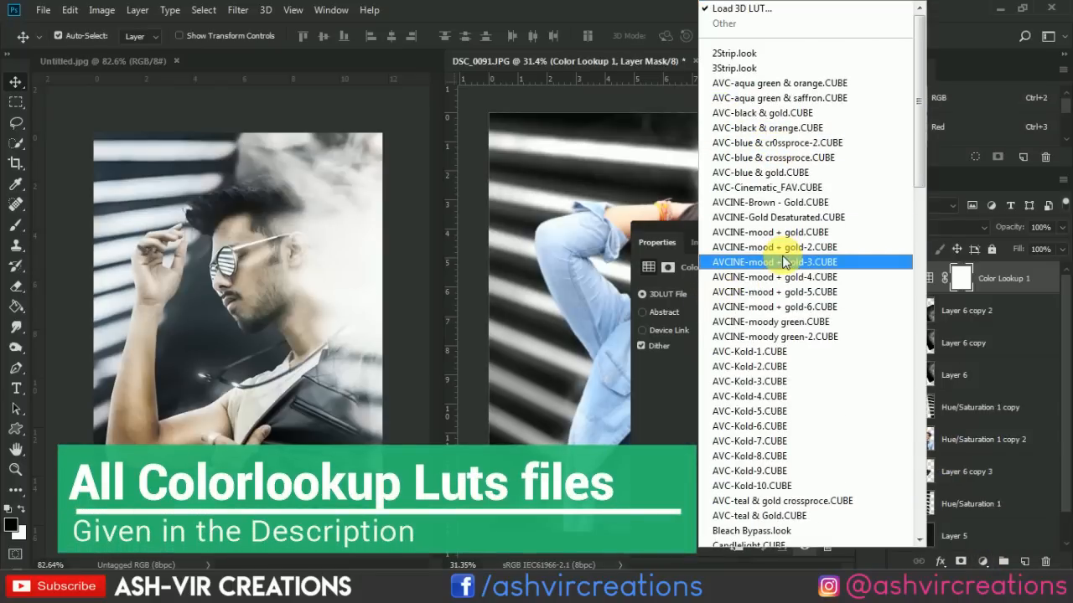
{"action": "left_click", "coordinate": [794, 218]}
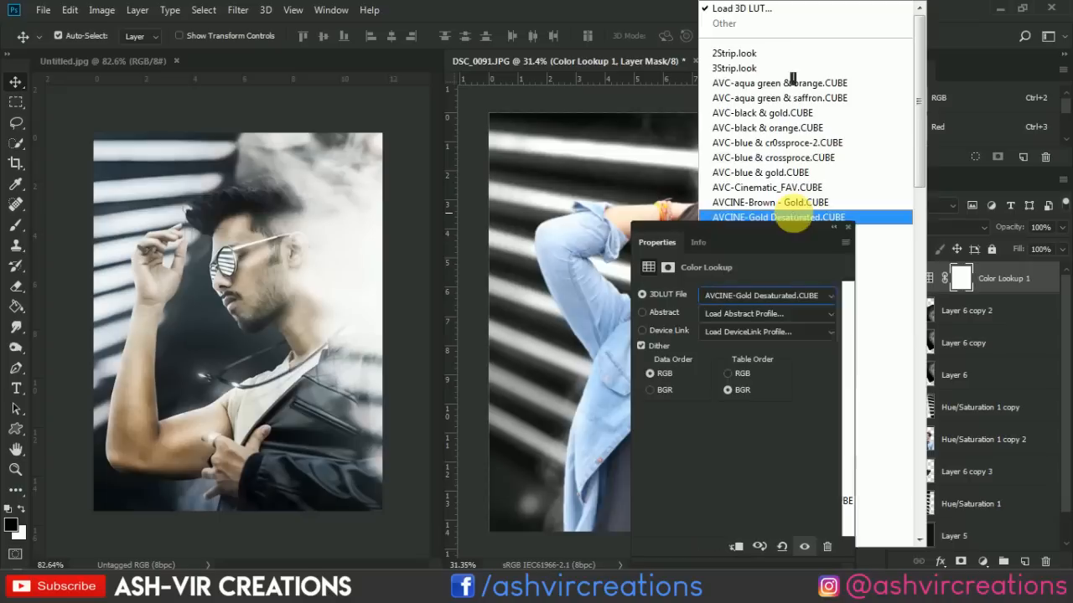
{"action": "key", "text": "Down"}
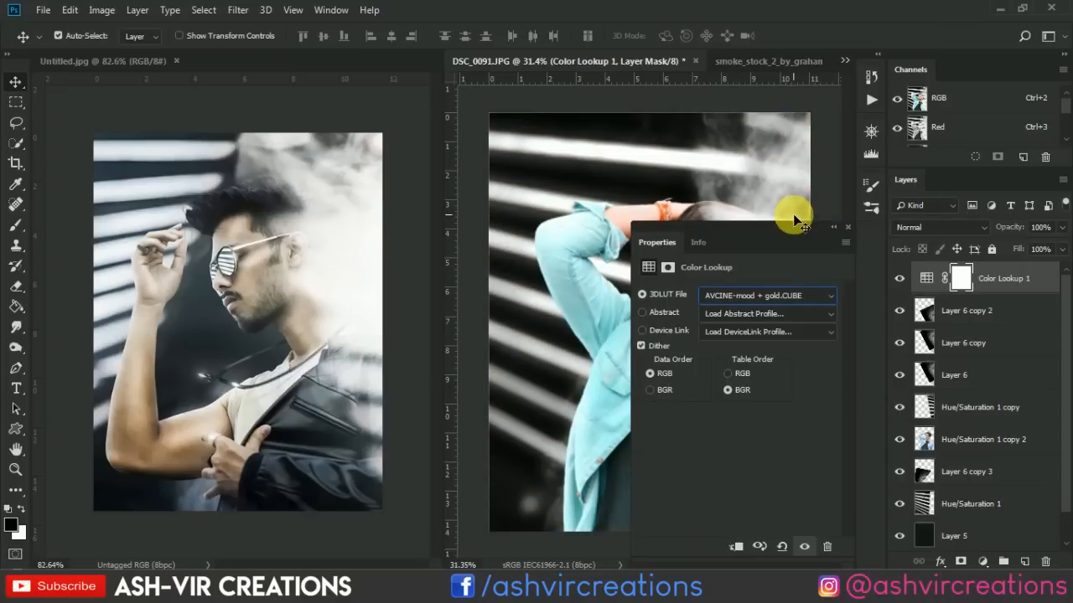
{"action": "left_click_drag", "start_coordinate": [765, 236], "coordinate": [494, 53]}
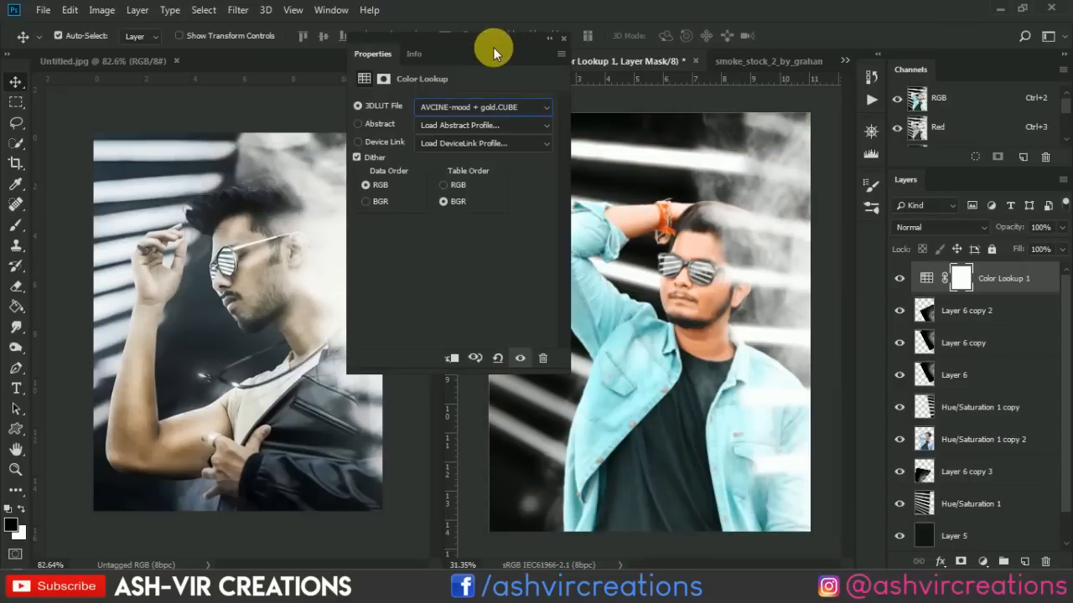
{"action": "key", "text": "Down"}
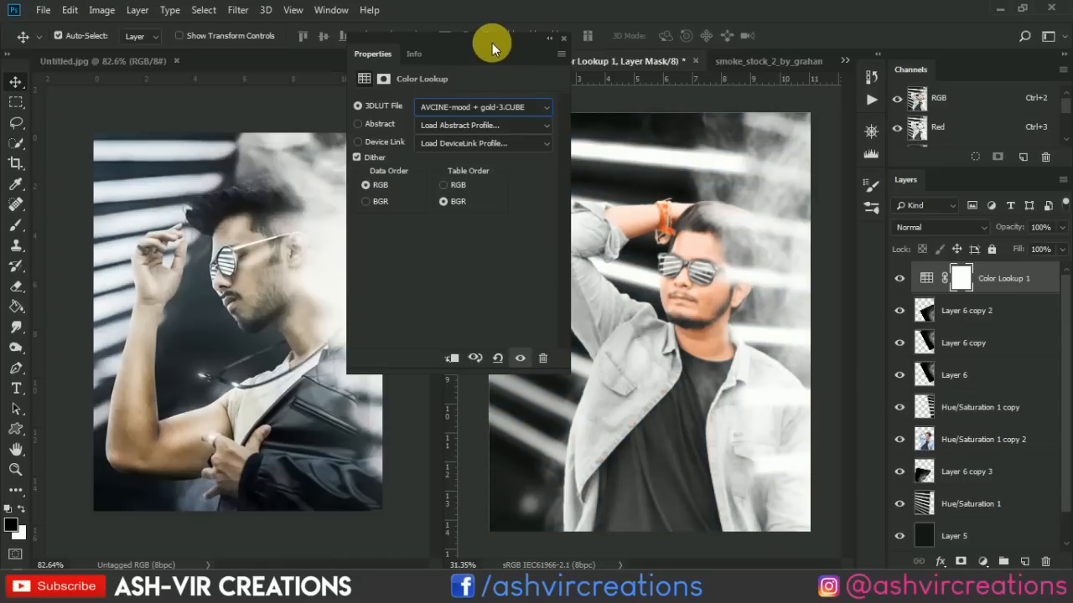
{"action": "key", "text": "Up"}
{"action": "key", "text": "Down"}
{"action": "left_click", "coordinate": [563, 40]}
Compare the portrait with the Color Lookup adjustment hidden and shown.
{"action": "left_click", "coordinate": [900, 278]}
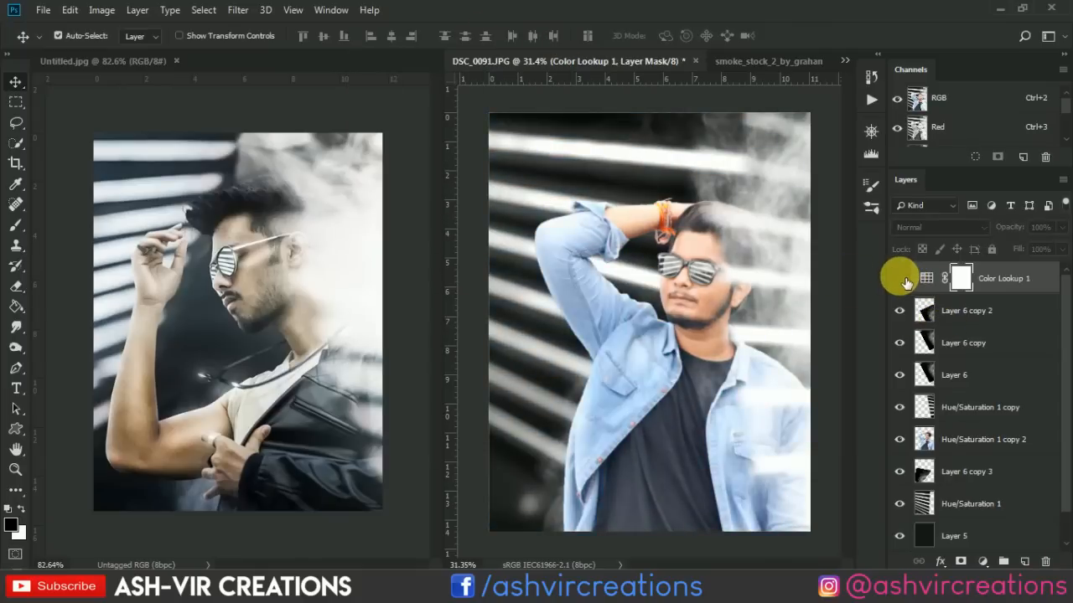
{"action": "left_click", "coordinate": [902, 279]}
{"action": "left_click", "coordinate": [902, 280]}
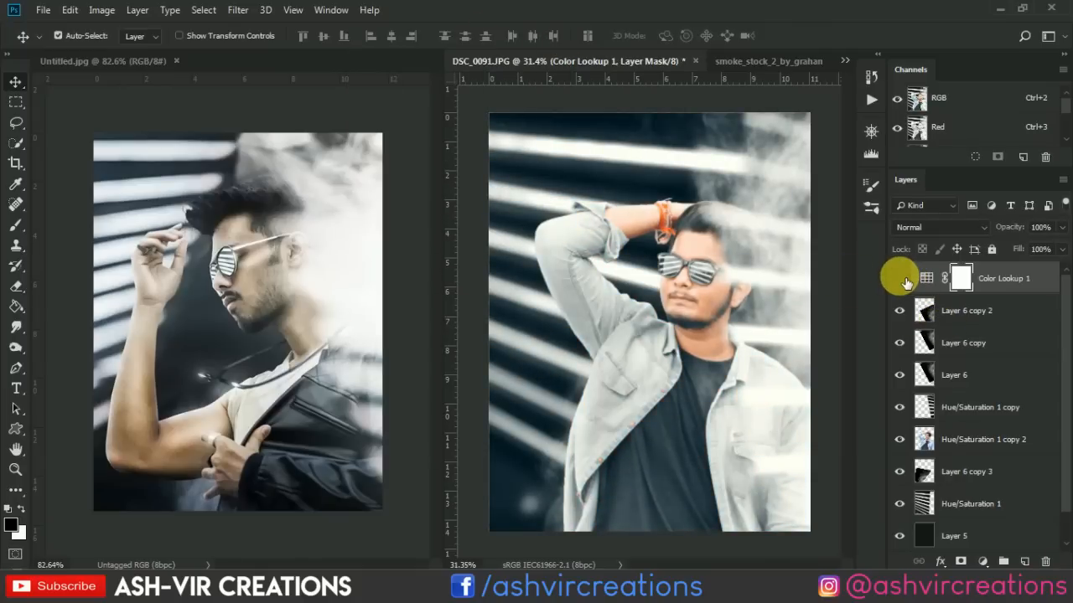
{"action": "left_click", "coordinate": [902, 280]}
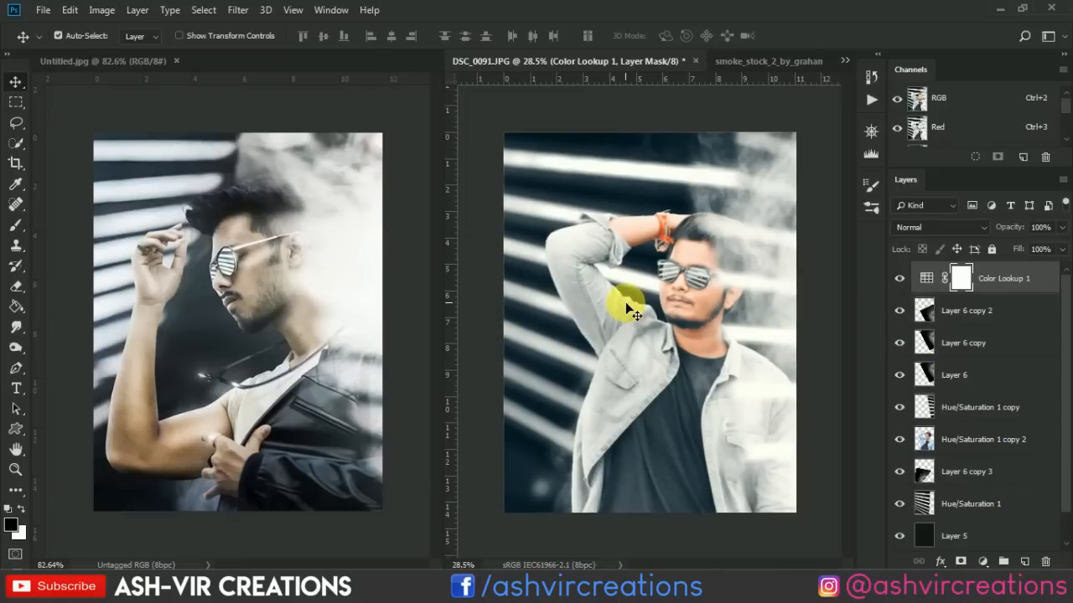
Add a Hue/Saturation adjustment above the Color Lookup layer and lower the saturation of the Cyans to about -63.
{"action": "left_click", "coordinate": [983, 562]}
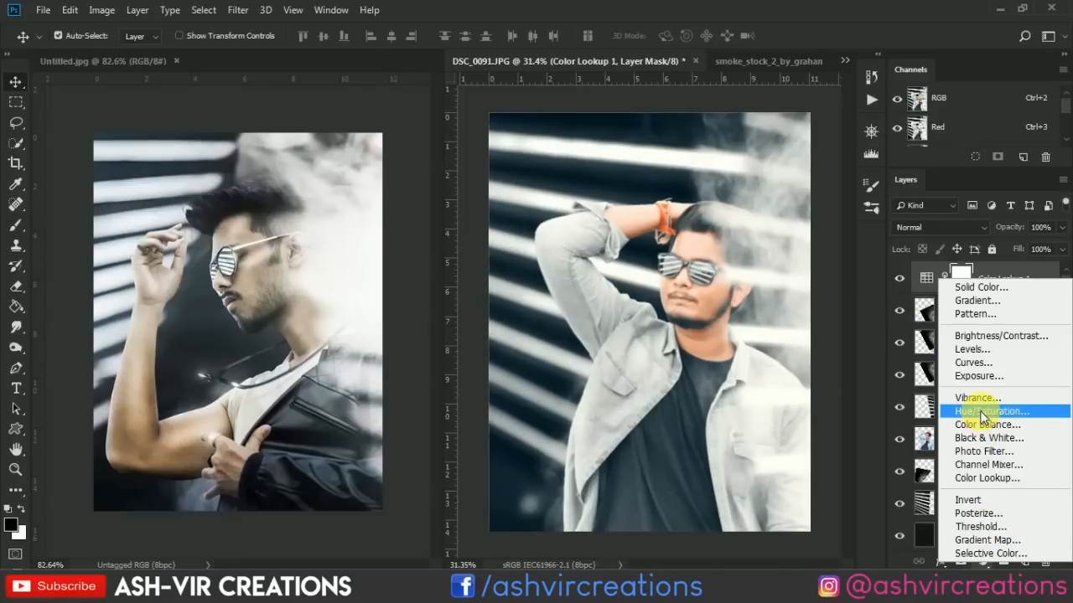
{"action": "left_click", "coordinate": [982, 342]}
{"action": "left_click", "coordinate": [362, 125]}
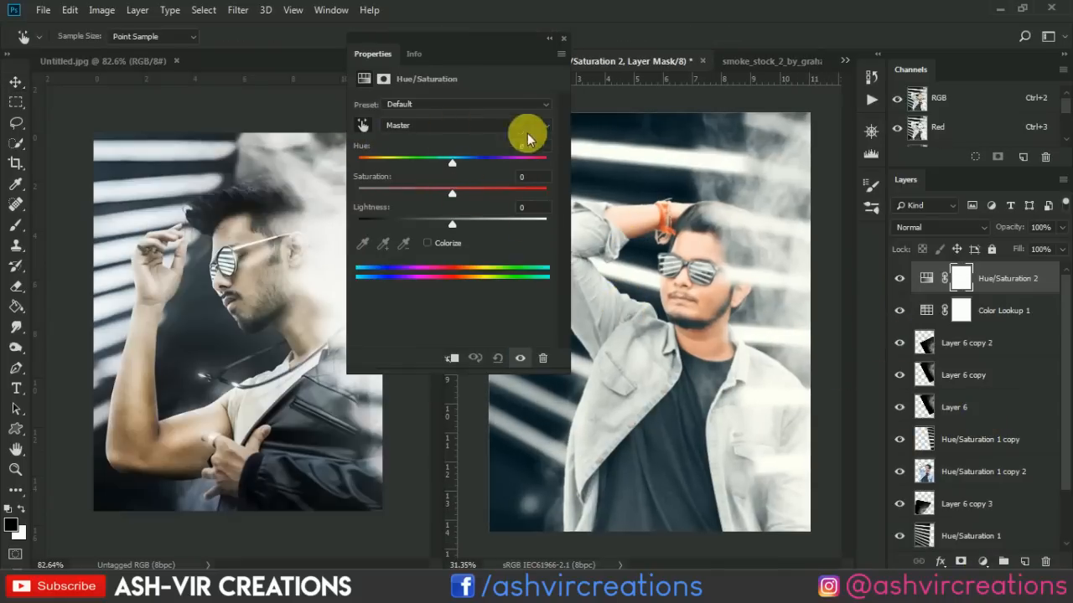
{"action": "left_click", "coordinate": [625, 128]}
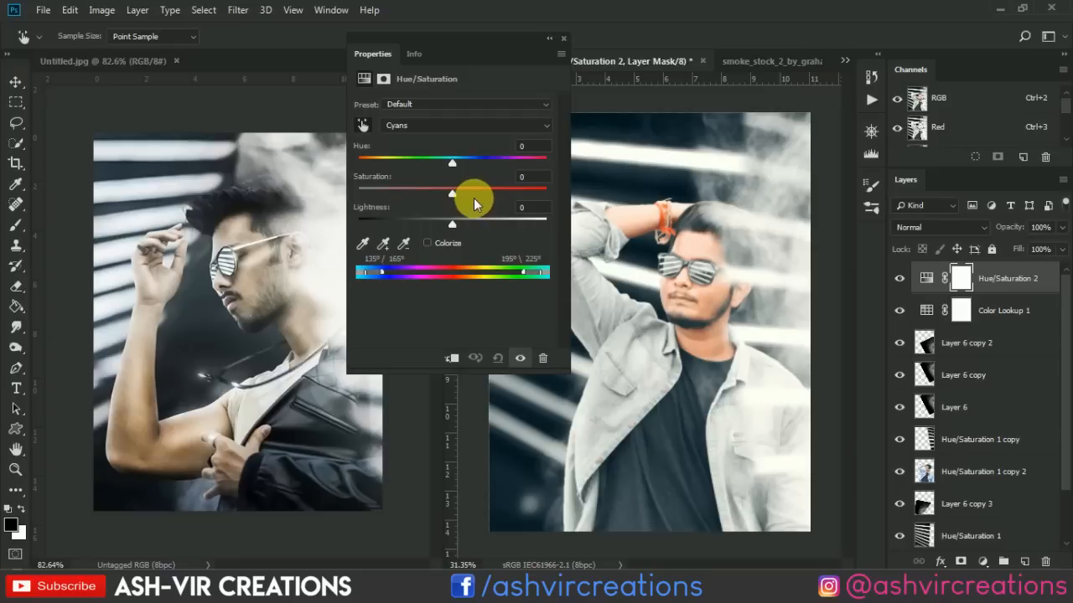
{"action": "left_click_drag", "start_coordinate": [439, 194], "coordinate": [394, 197]}
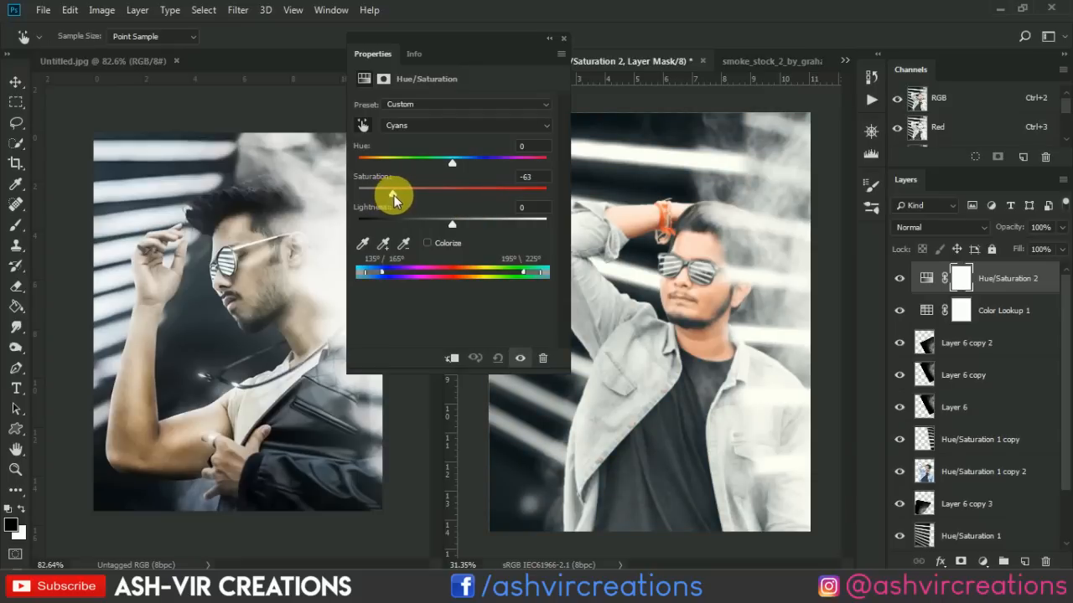
{"action": "left_click_drag", "start_coordinate": [484, 38], "coordinate": [484, 352]}
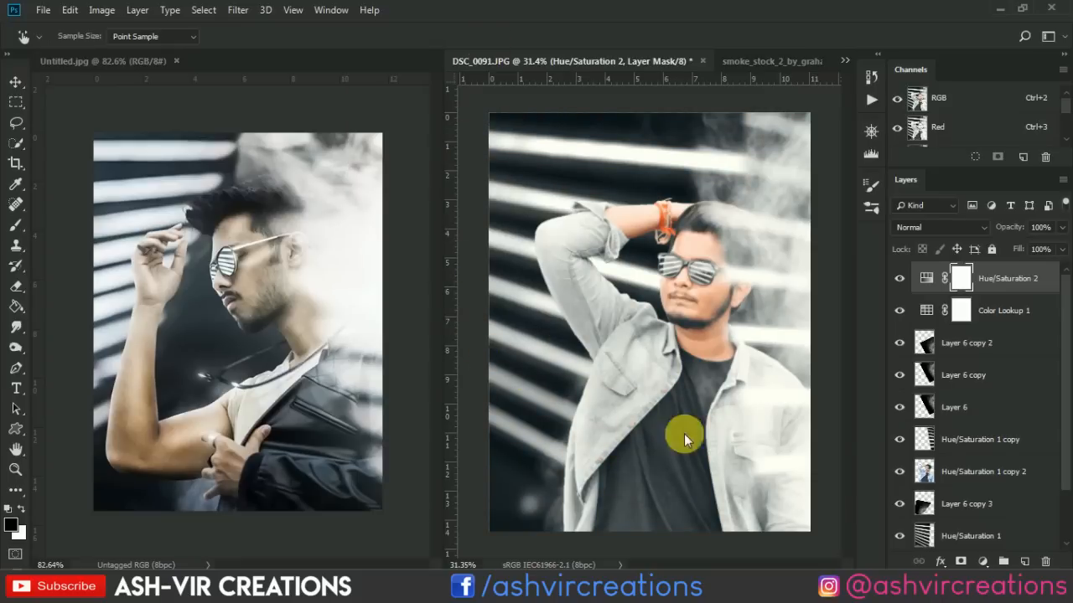
{"action": "left_click_drag", "start_coordinate": [748, 444], "coordinate": [817, 375]}
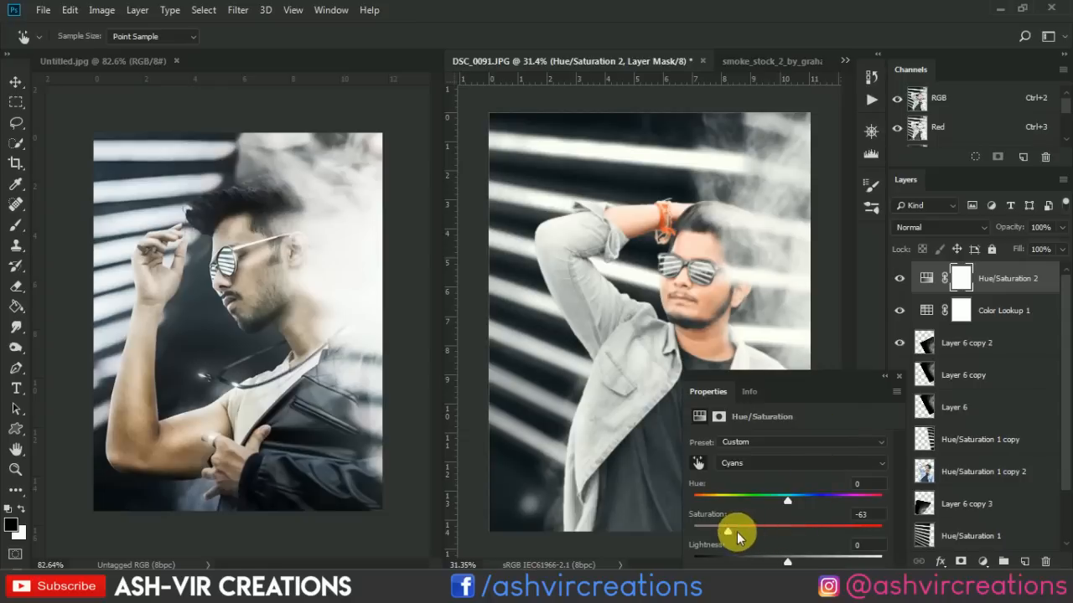
{"action": "left_click_drag", "start_coordinate": [725, 527], "coordinate": [719, 529]}
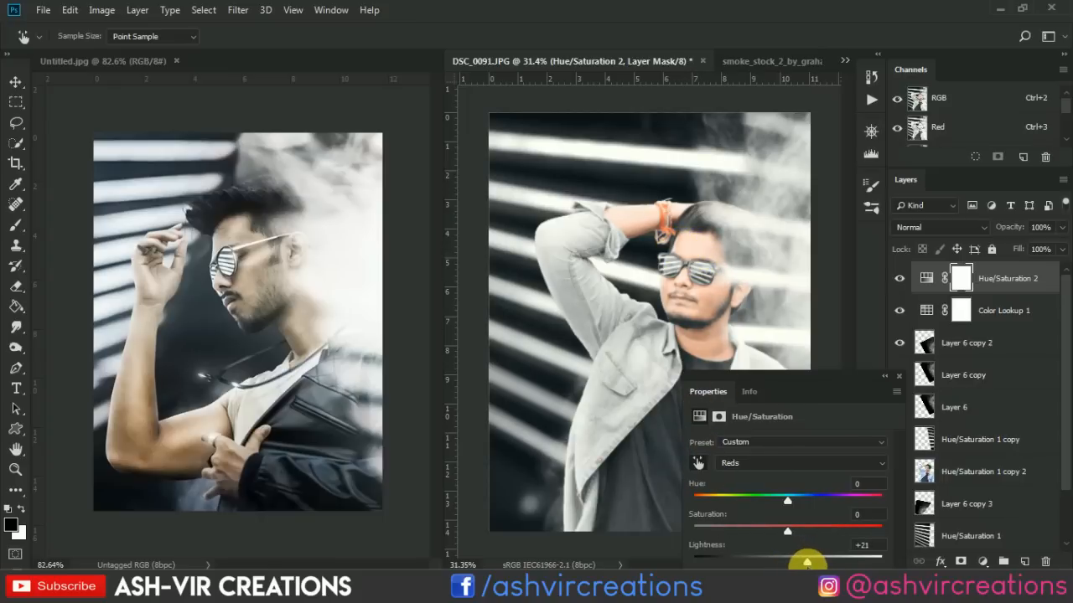
Set the Reds of the new Hue/Saturation adjustment to hue +8, saturation -6 and lightness +15.
{"action": "left_click_drag", "start_coordinate": [785, 498], "coordinate": [788, 508]}
{"action": "left_click_drag", "start_coordinate": [769, 533], "coordinate": [781, 535]}
{"action": "left_click_drag", "start_coordinate": [789, 501], "coordinate": [796, 505]}
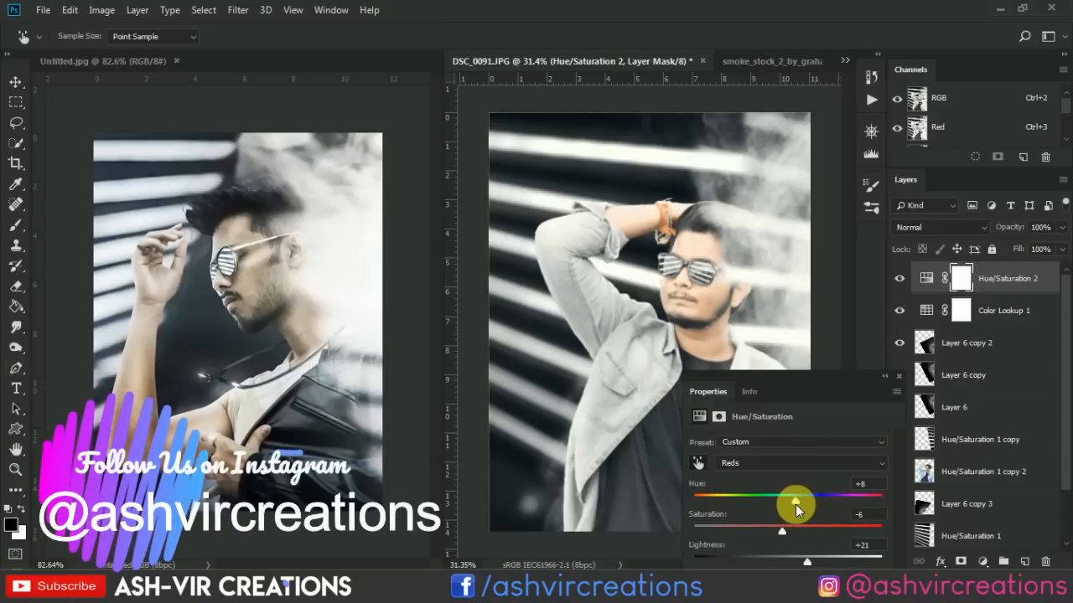
{"action": "mouse_move", "coordinate": [800, 561]}
{"action": "left_mouse_down"}
{"action": "mouse_move", "coordinate": [811, 564]}
{"action": "mouse_move", "coordinate": [788, 563]}
{"action": "mouse_move", "coordinate": [811, 564]}
{"action": "left_mouse_up"}
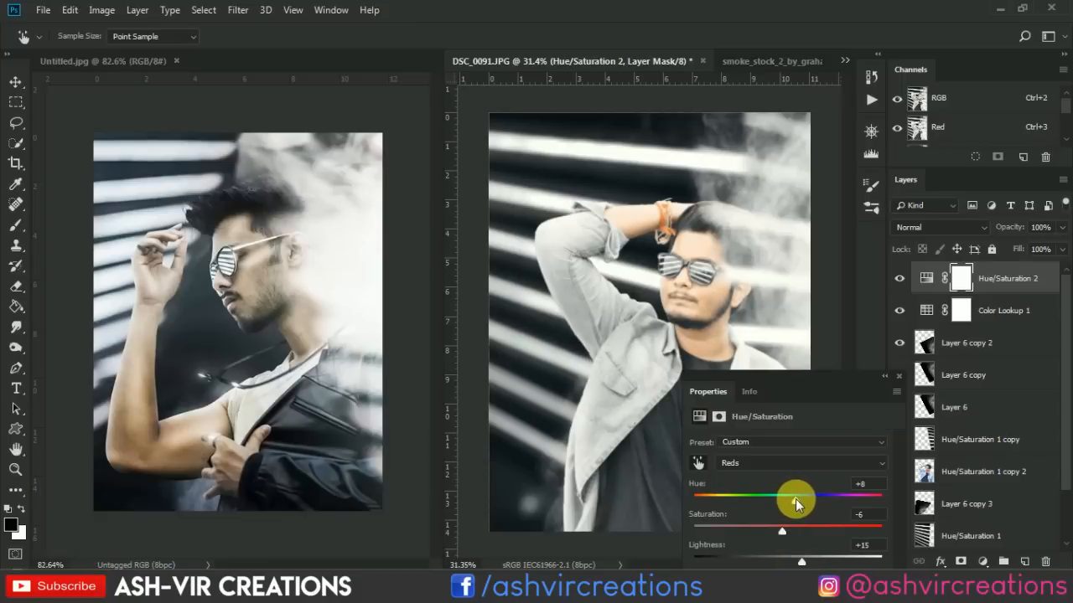
{"action": "left_click", "coordinate": [896, 377]}
Compare the portrait with the Hue/Saturation 2 adjustment hidden and shown.
{"action": "scroll", "coordinate": [680, 331], "scroll_direction": "down", "scroll_amount": 2}
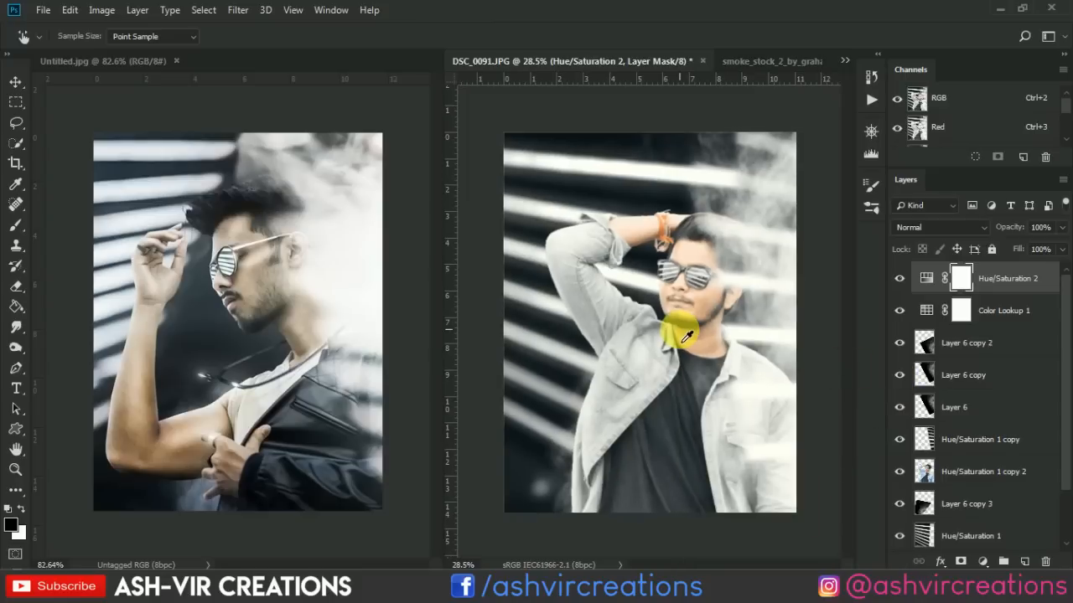
{"action": "scroll", "coordinate": [680, 331], "scroll_direction": "up", "scroll_amount": 1}
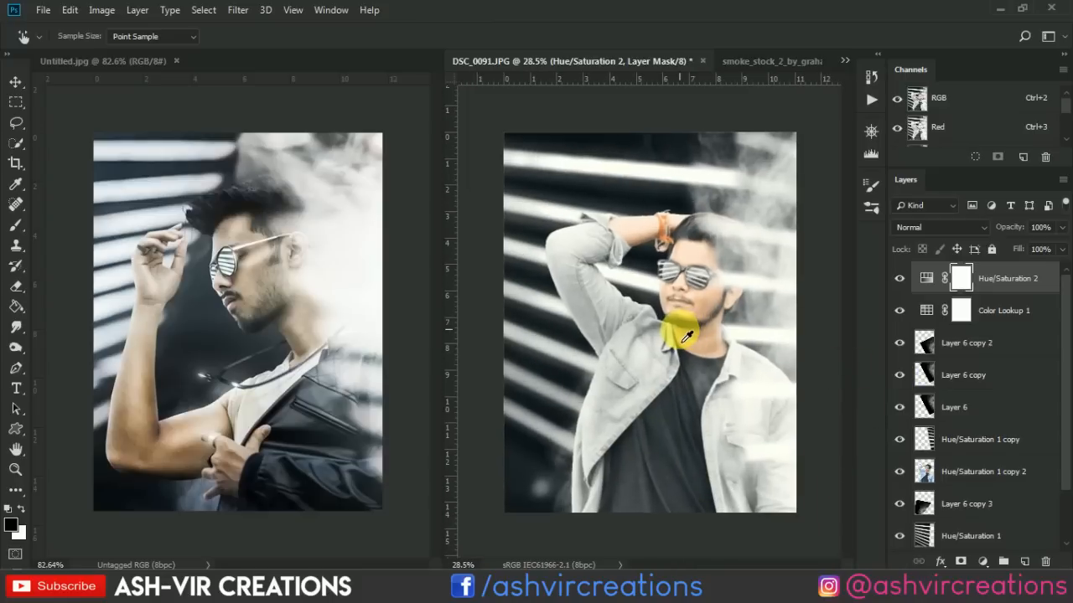
{"action": "left_click", "coordinate": [900, 280]}
{"action": "left_click", "coordinate": [899, 280]}
{"action": "left_click", "coordinate": [899, 280]}
{"action": "left_click", "coordinate": [899, 280]}
Add a Levels adjustment directly above the man's layer and clip it to that layer.
{"action": "key", "text": "v"}
{"action": "left_click", "coordinate": [985, 474]}
{"action": "left_click", "coordinate": [983, 562]}
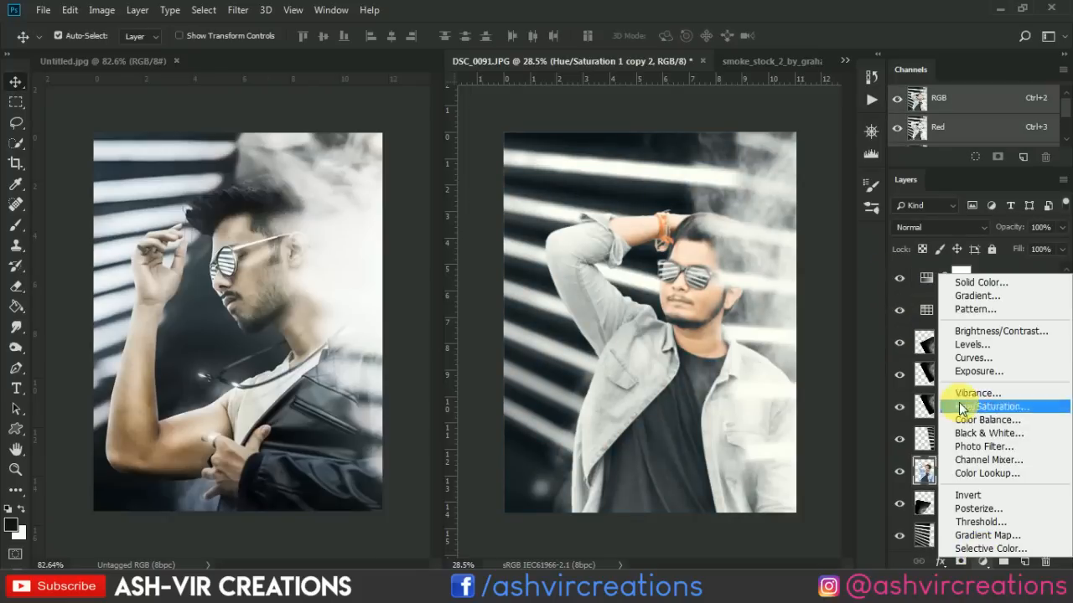
{"action": "left_click", "coordinate": [970, 344]}
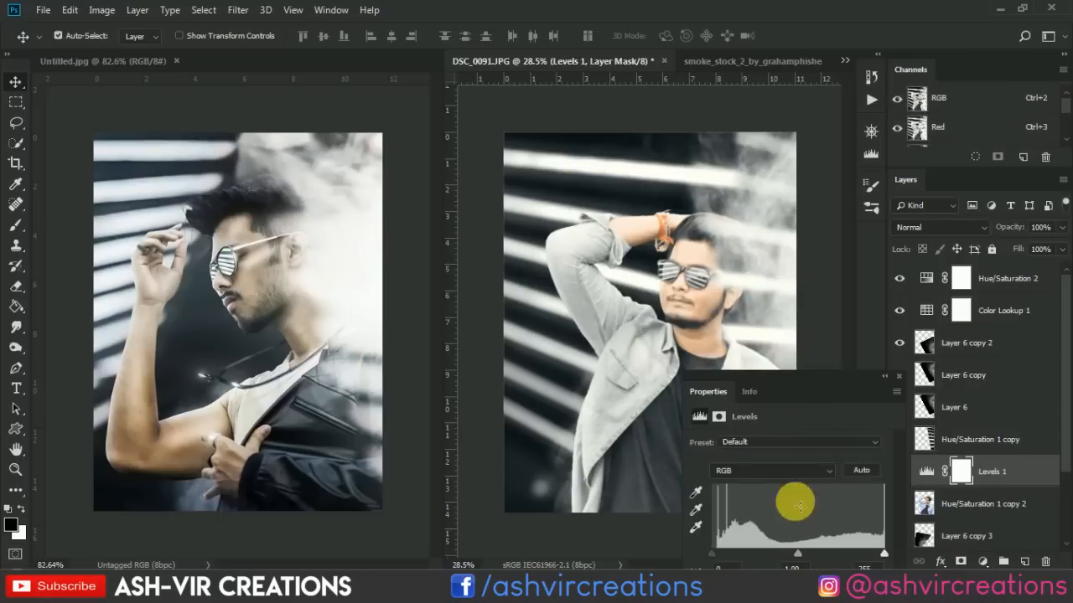
{"action": "left_click_drag", "start_coordinate": [835, 373], "coordinate": [853, 211]}
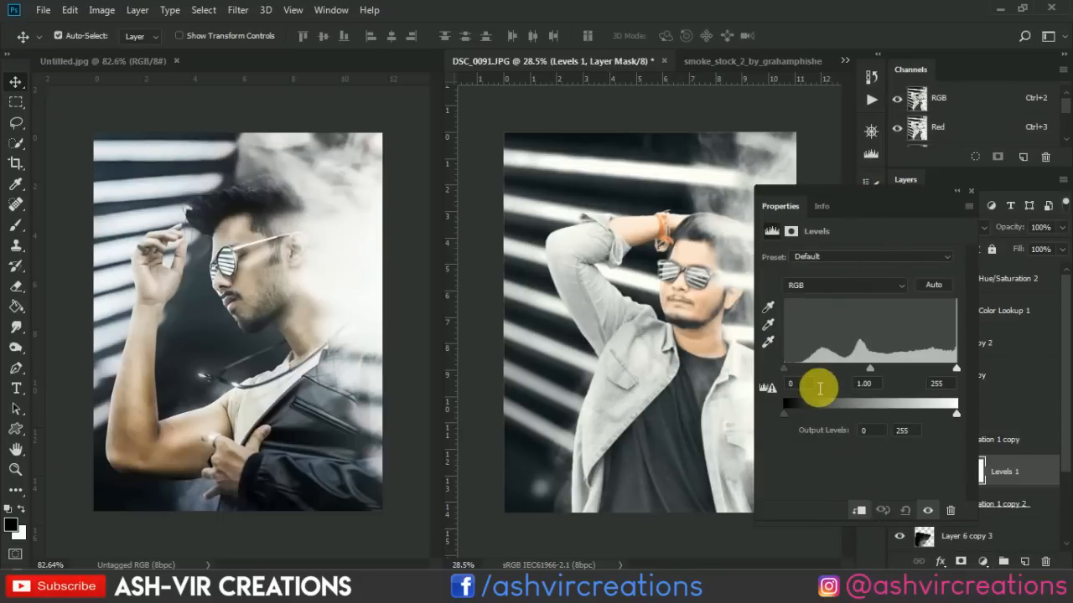
Set the Levels input black point to 31 and the midtones to 0.88, keeping the white point at 255.
{"action": "left_click_drag", "start_coordinate": [787, 371], "coordinate": [809, 371]}
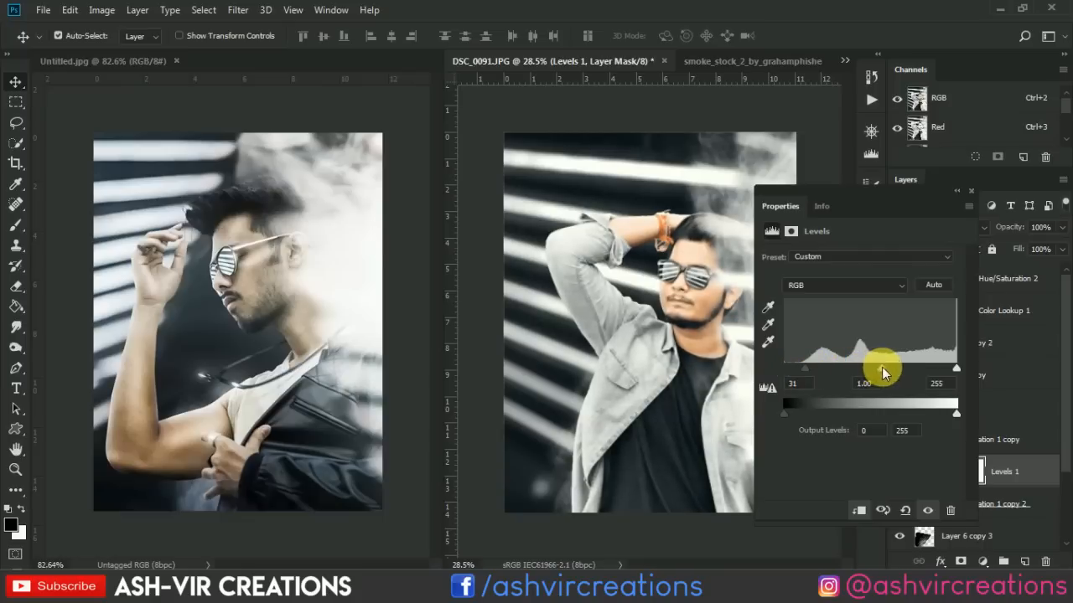
{"action": "mouse_move", "coordinate": [881, 367]}
{"action": "left_mouse_down"}
{"action": "mouse_move", "coordinate": [914, 373]}
{"action": "mouse_move", "coordinate": [889, 370]}
{"action": "left_mouse_up"}
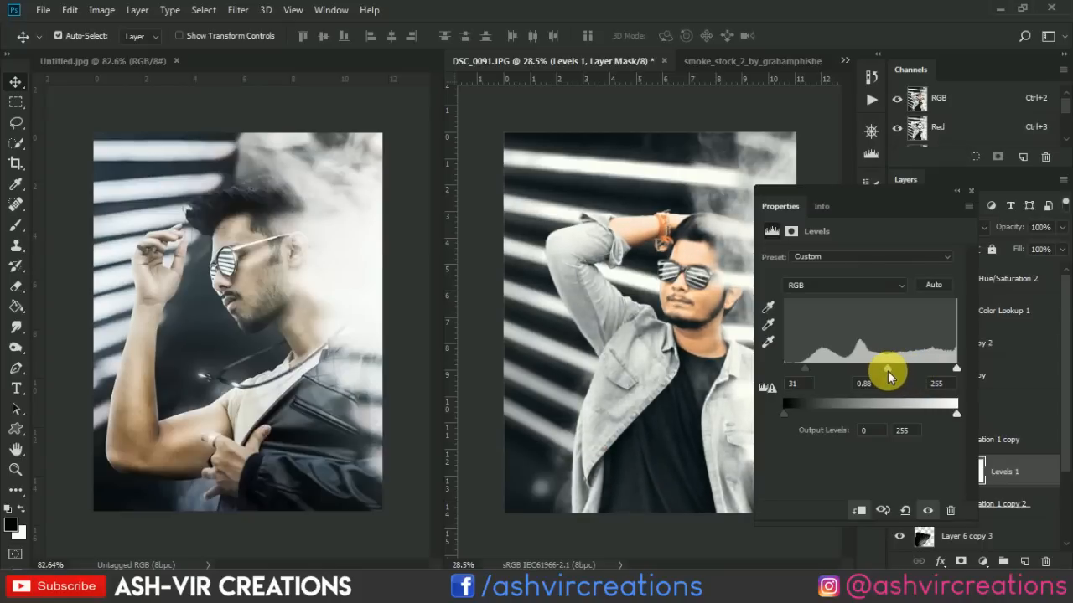
{"action": "left_click_drag", "start_coordinate": [956, 369], "coordinate": [966, 350]}
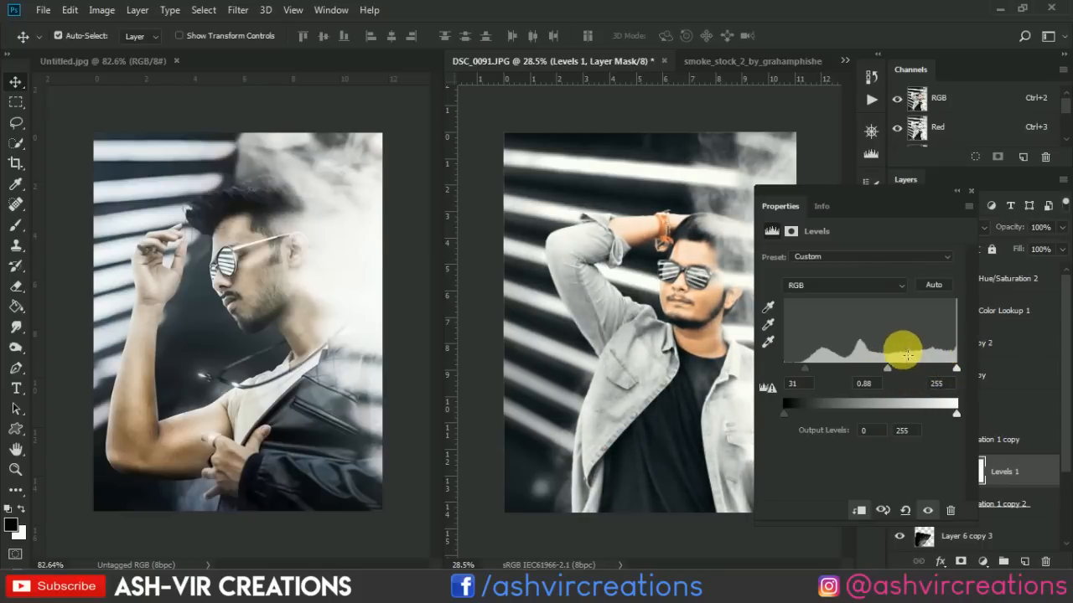
Set the Levels 1 input black point to 43 and the midtones to 0.78.
{"action": "mouse_move", "coordinate": [886, 368]}
{"action": "left_mouse_down"}
{"action": "mouse_move", "coordinate": [914, 370]}
{"action": "mouse_move", "coordinate": [878, 373]}
{"action": "mouse_move", "coordinate": [892, 377]}
{"action": "left_mouse_up"}
{"action": "mouse_move", "coordinate": [806, 375]}
{"action": "left_mouse_down"}
{"action": "mouse_move", "coordinate": [823, 368]}
{"action": "mouse_move", "coordinate": [814, 372]}
{"action": "left_mouse_up"}
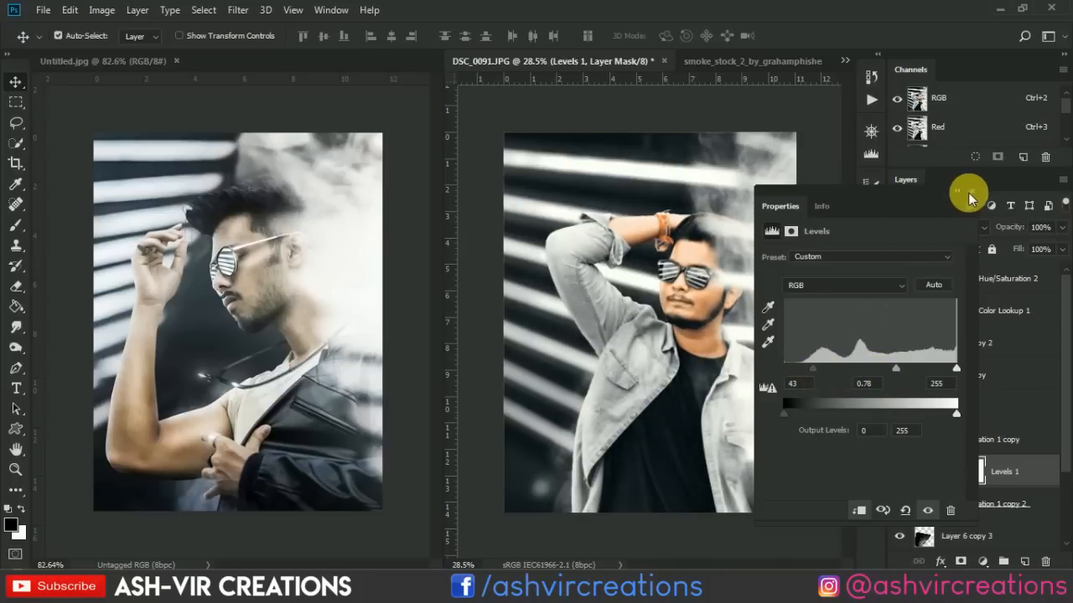
{"action": "left_click", "coordinate": [972, 195]}
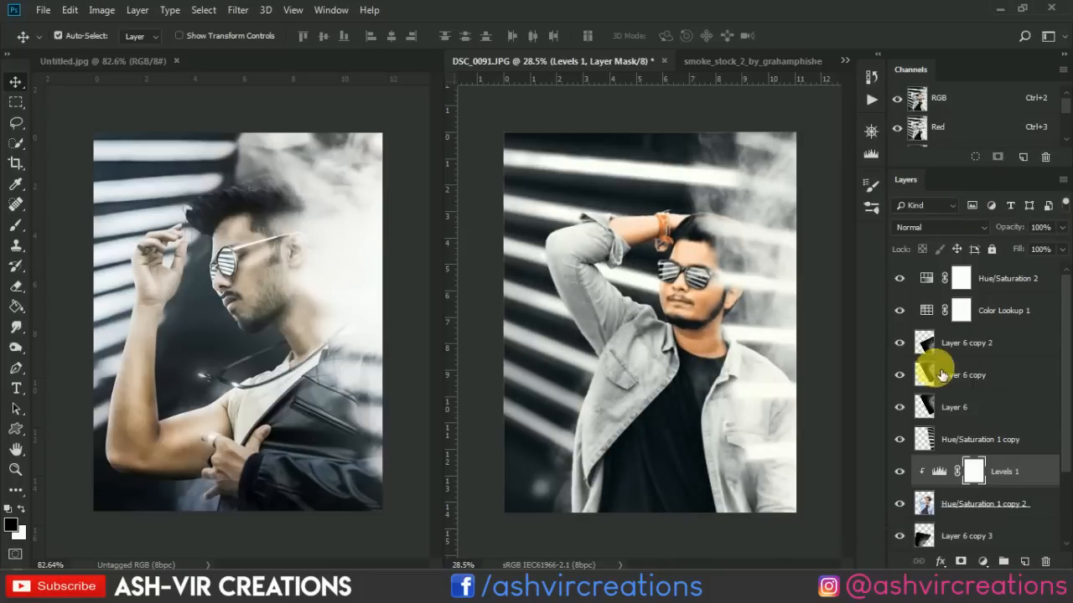
Compare the man with the Levels 1 adjustment hidden and shown.
{"action": "left_click", "coordinate": [899, 476]}
{"action": "left_click", "coordinate": [899, 475]}
{"action": "left_click", "coordinate": [899, 472]}
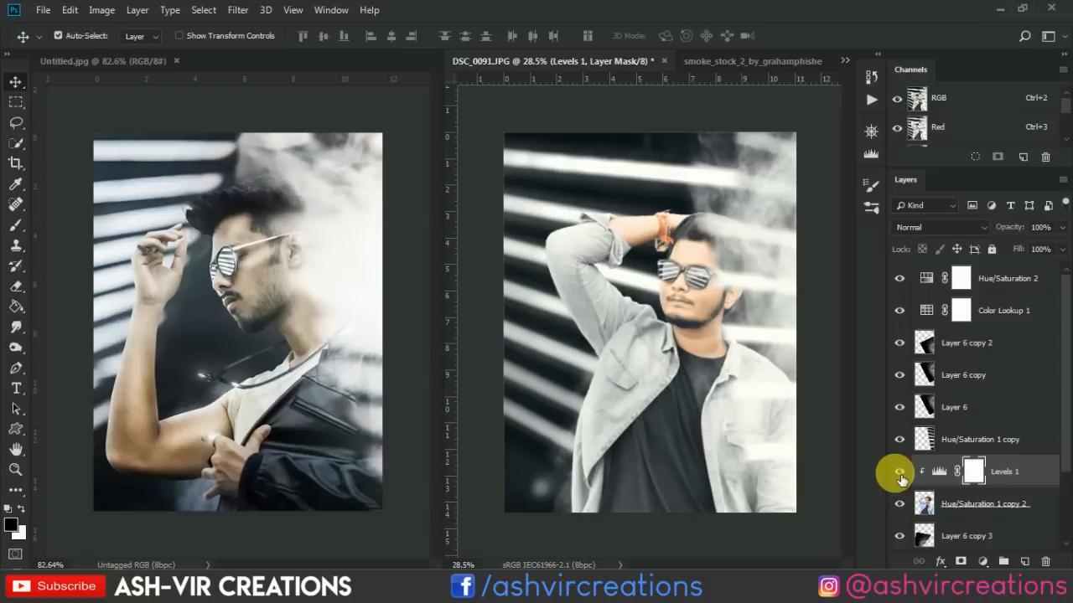
{"action": "left_click", "coordinate": [900, 472]}
{"action": "left_click", "coordinate": [899, 471]}
{"action": "left_click", "coordinate": [899, 472]}
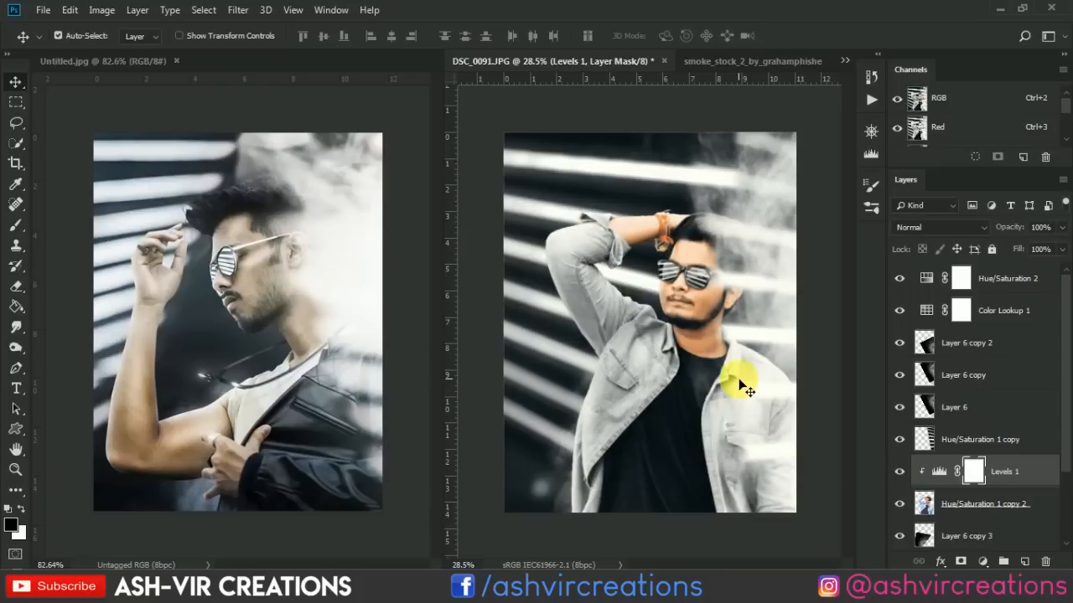
In the Hue/Saturation 2 adjustment, set the Reds to hue +10 and saturation -33, and raise their lightness slightly.
{"action": "double_click", "coordinate": [928, 279]}
{"action": "left_click", "coordinate": [771, 277]}
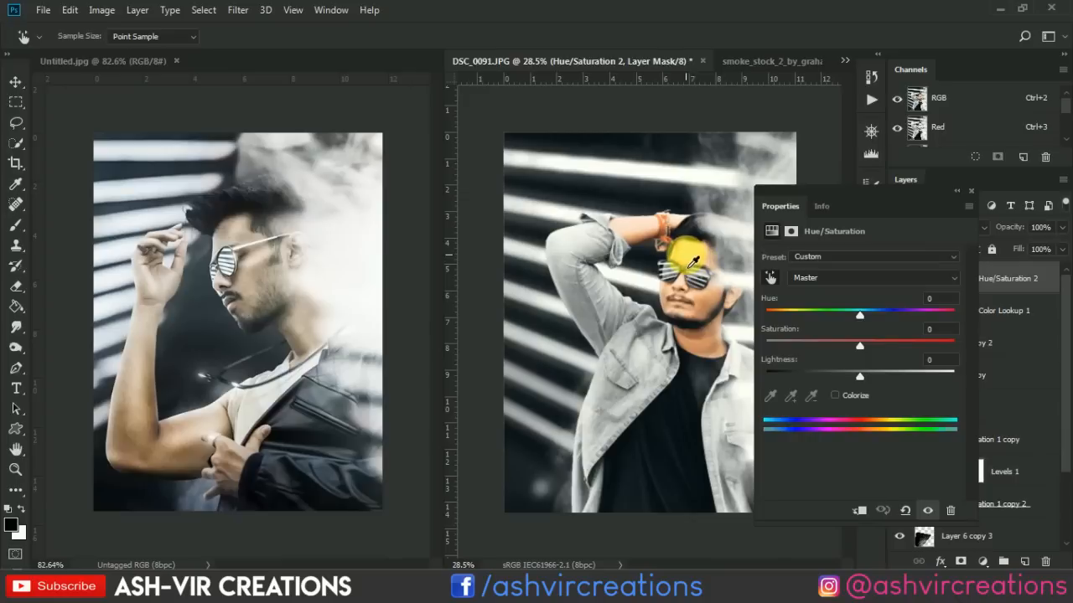
{"action": "left_click", "coordinate": [686, 258]}
{"action": "left_click_drag", "start_coordinate": [875, 343], "coordinate": [866, 314]}
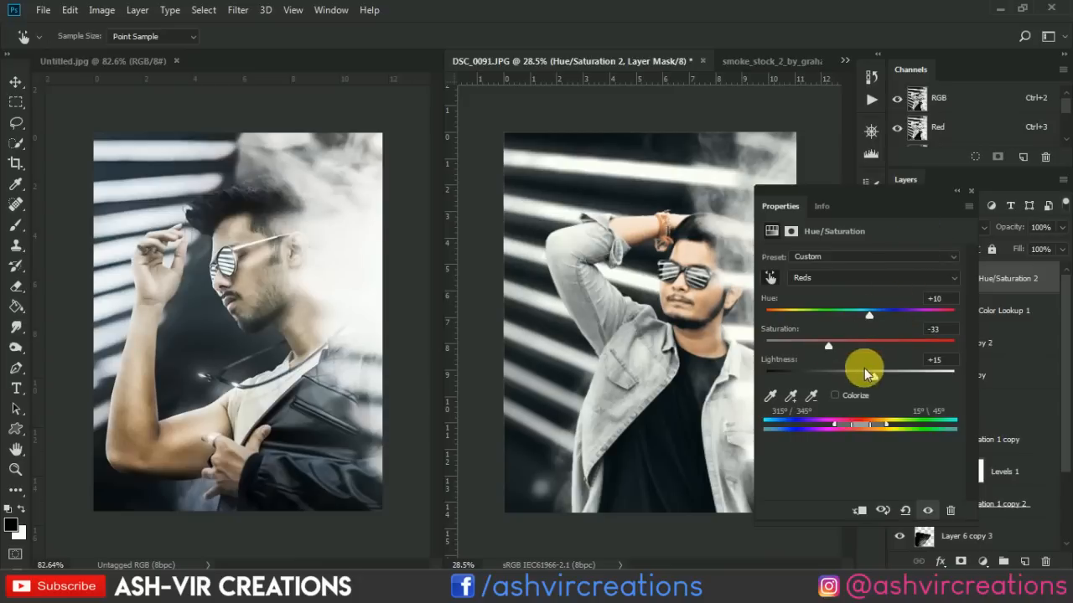
{"action": "left_click_drag", "start_coordinate": [878, 374], "coordinate": [884, 374]}
{"action": "left_click", "coordinate": [970, 191]}
Compare the skin tones with the Hue/Saturation 2 adjustment hidden and shown.
{"action": "left_click", "coordinate": [902, 280]}
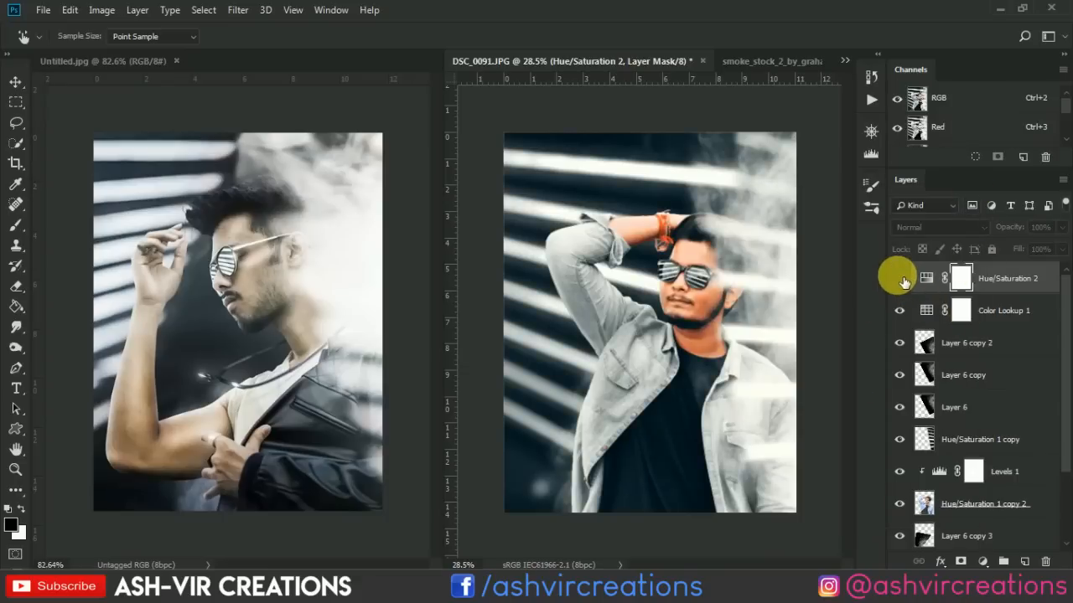
{"action": "left_click", "coordinate": [902, 280]}
{"action": "left_click", "coordinate": [902, 280]}
{"action": "left_click", "coordinate": [902, 280]}
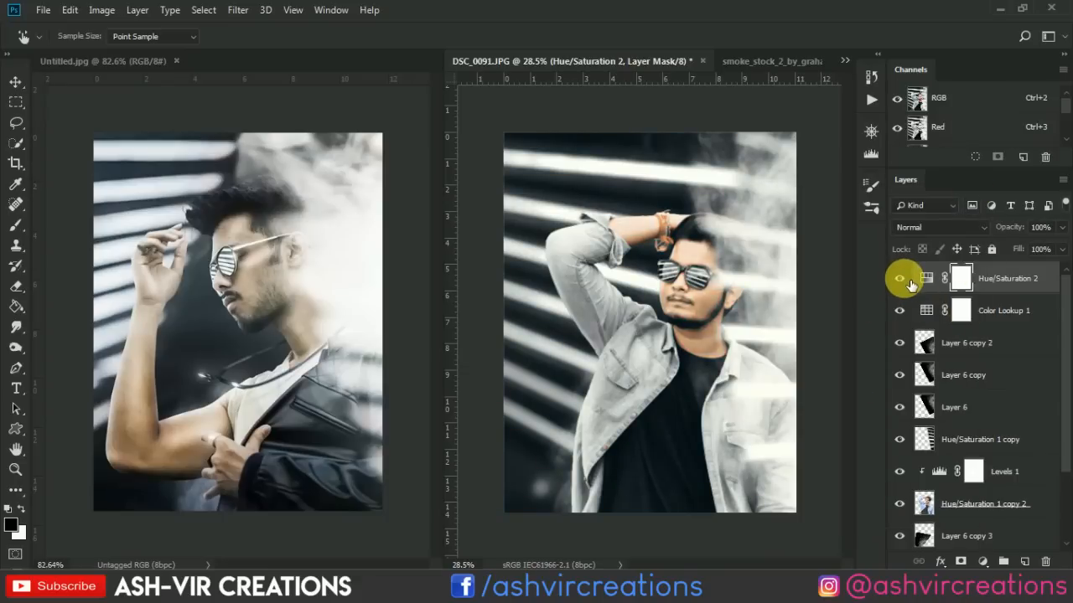
{"action": "left_click", "coordinate": [904, 281]}
{"action": "left_click", "coordinate": [904, 281]}
{"action": "scroll", "coordinate": [815, 286], "scroll_direction": "up", "scroll_amount": 1}
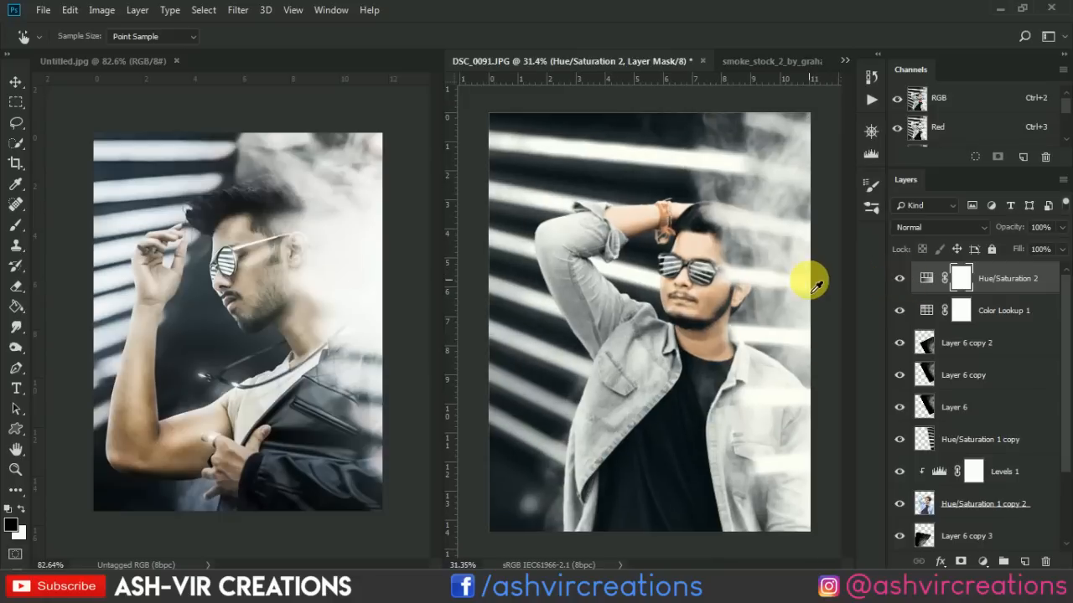
{"action": "scroll", "coordinate": [815, 287], "scroll_direction": "down", "scroll_amount": 1}
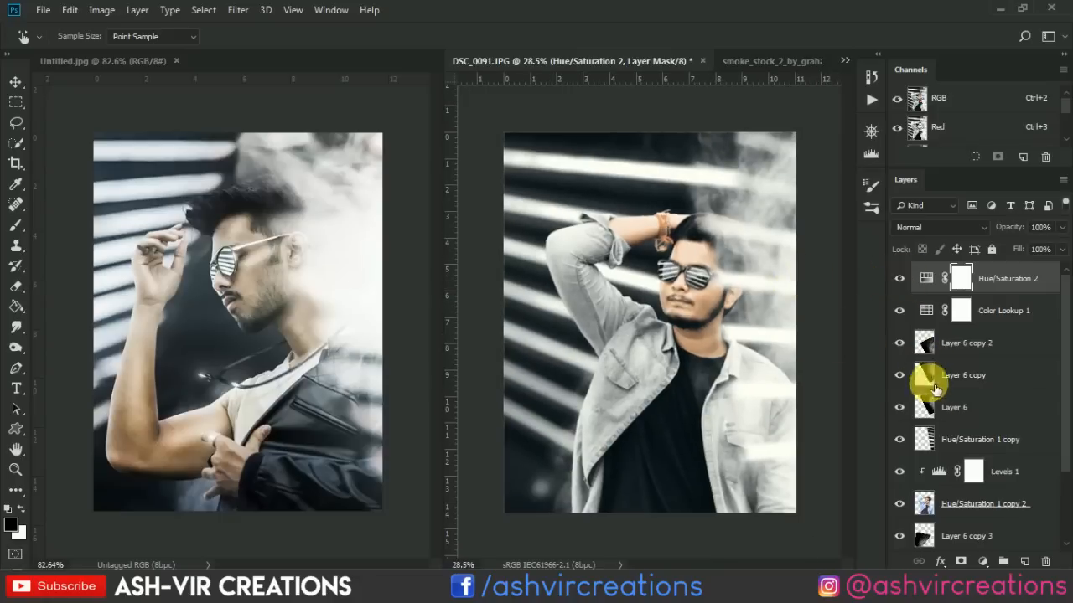
Merge the Levels 1 adjustment with the man's layer, Hue/Saturation 1 copy 2.
{"action": "left_click", "coordinate": [975, 504]}
{"action": "left_click", "coordinate": [1000, 476], "text": "ctrl"}
{"action": "right_click", "coordinate": [1003, 478]}
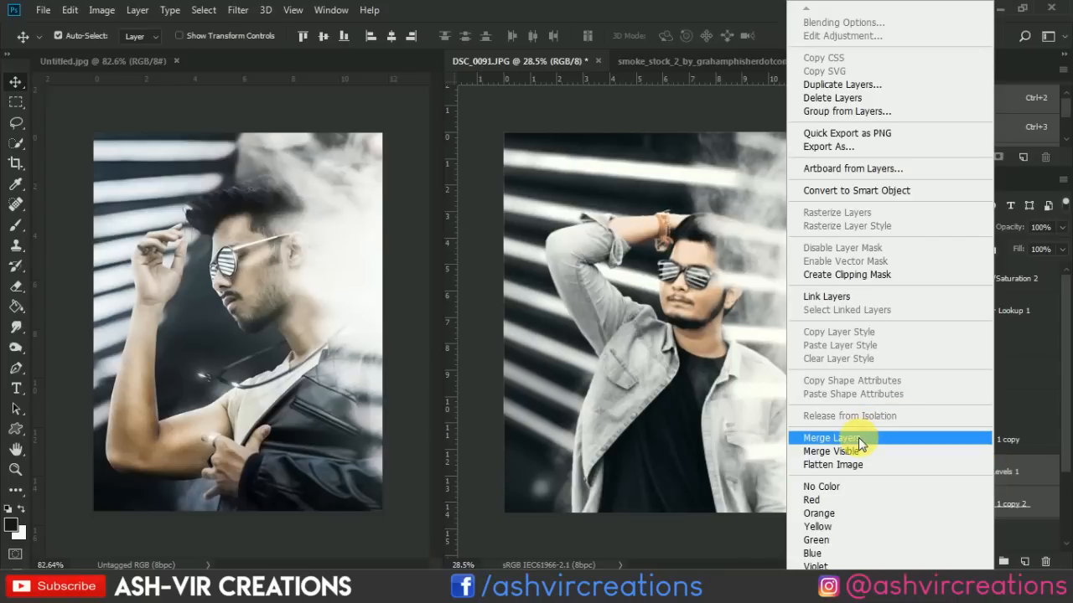
{"action": "left_click", "coordinate": [919, 438]}
Choose the Blur tool at 100% strength and consolidate all open documents into tabs.
{"action": "scroll", "coordinate": [643, 277], "scroll_direction": "up", "scroll_amount": 5}
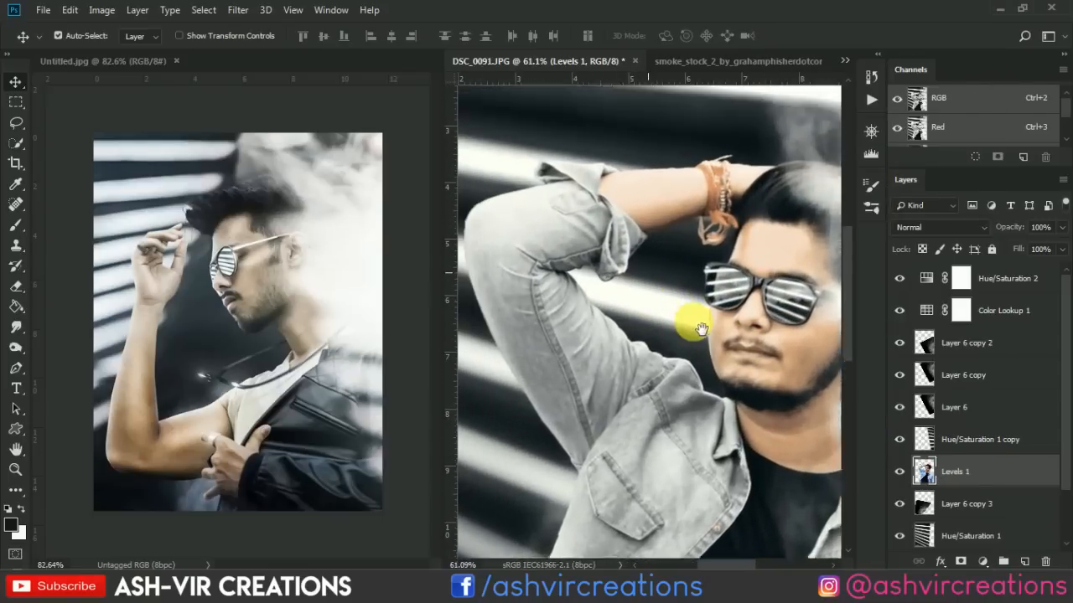
{"action": "left_click_drag", "start_coordinate": [16, 327], "coordinate": [69, 335]}
{"action": "scroll", "coordinate": [634, 191], "scroll_direction": "up", "scroll_amount": 3}
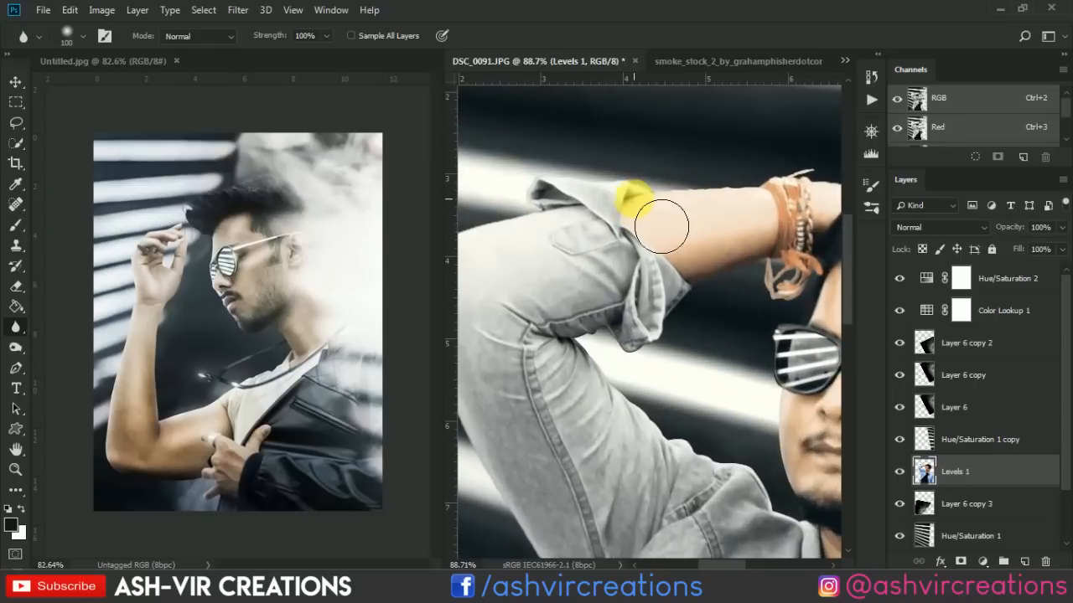
{"action": "scroll", "coordinate": [646, 213], "scroll_direction": "down", "scroll_amount": 1}
{"action": "left_click", "coordinate": [329, 9]}
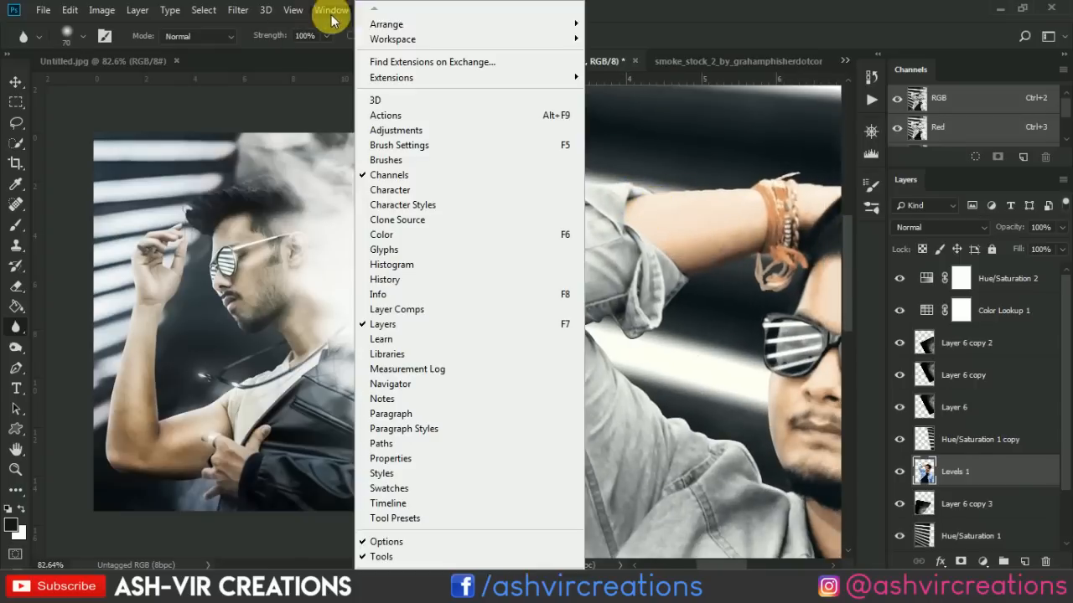
{"action": "left_click", "coordinate": [329, 10]}
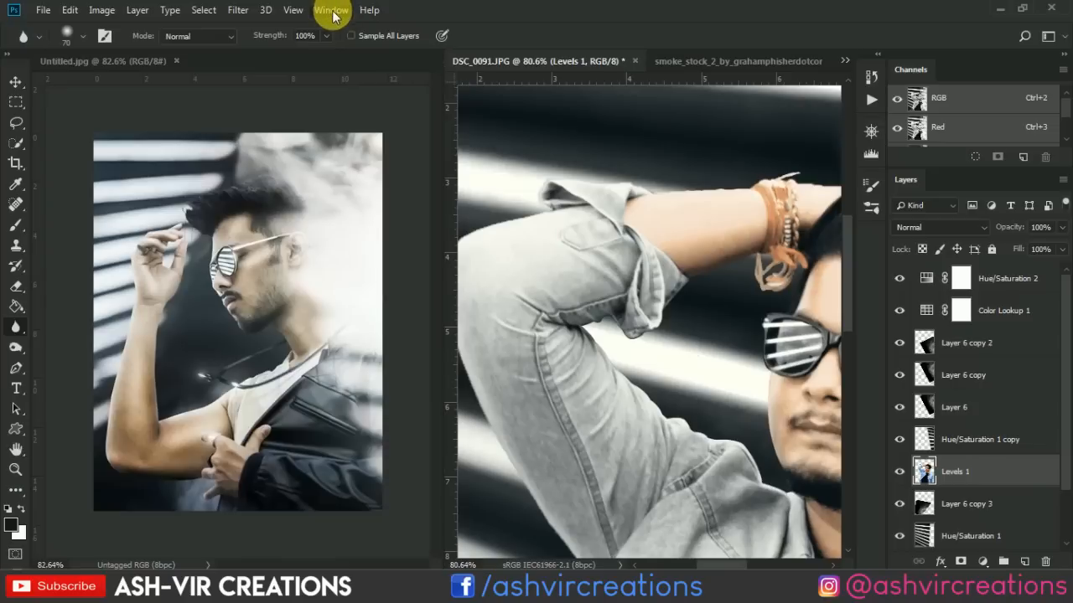
{"action": "left_click", "coordinate": [335, 9]}
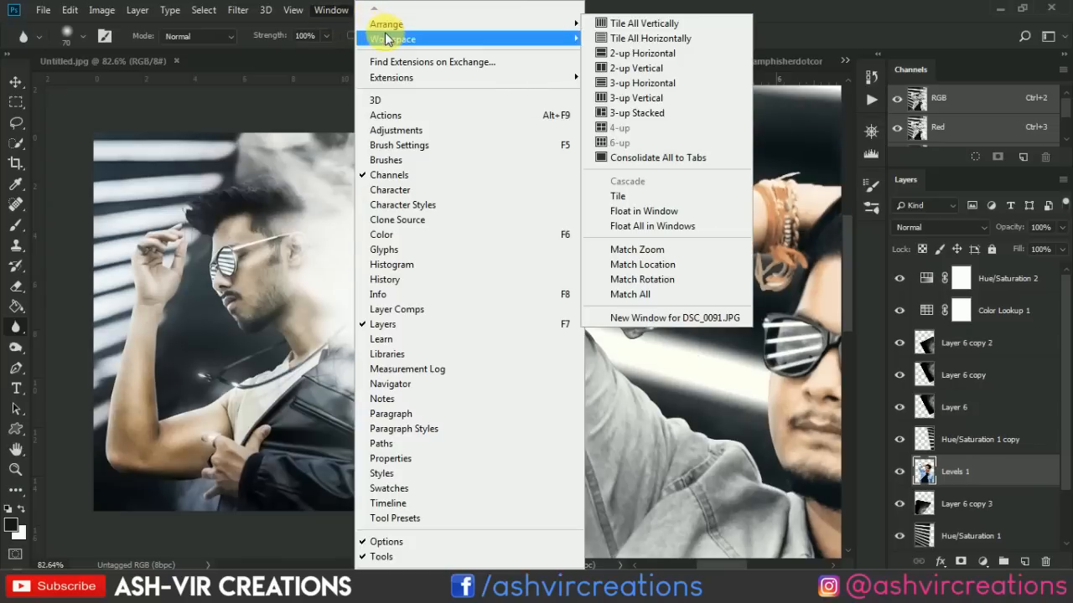
{"action": "mouse_move", "coordinate": [391, 25]}
{"action": "left_click", "coordinate": [631, 157]}
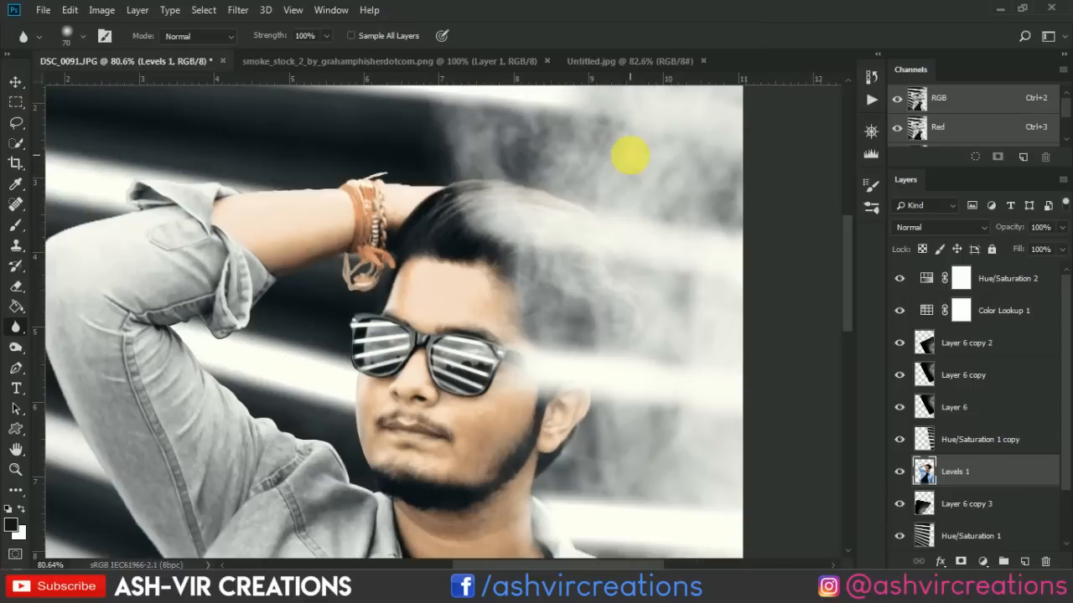
Blur the cut-out edges around the bracelet, the underside of the forearm and the folded cuff with a size 25 brush.
{"action": "scroll", "coordinate": [469, 180], "scroll_direction": "up", "scroll_amount": 2}
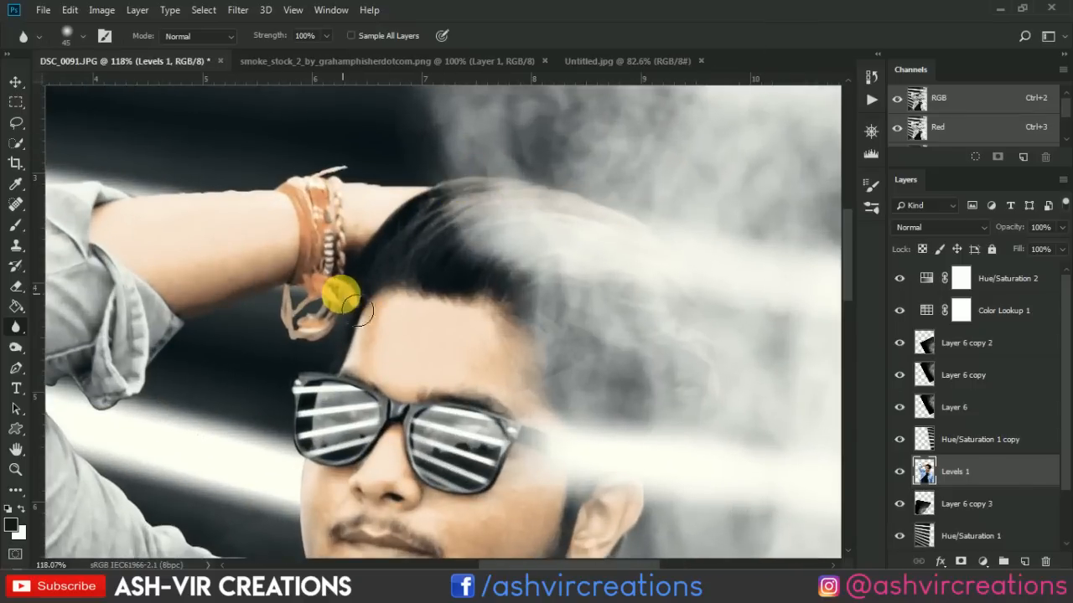
{"action": "scroll", "coordinate": [281, 295], "scroll_direction": "up", "scroll_amount": 2}
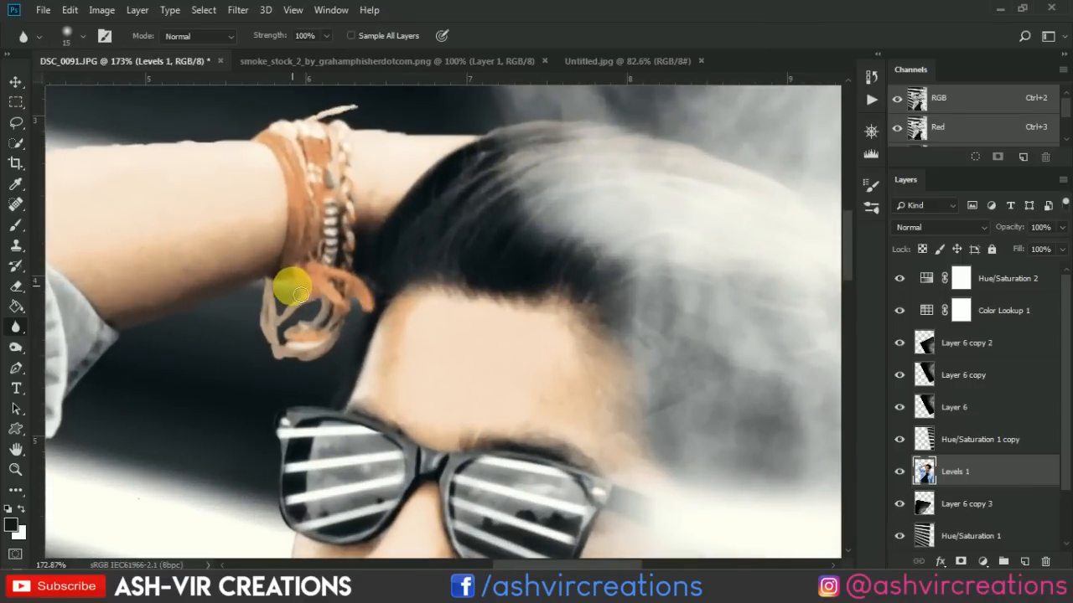
{"action": "mouse_move", "coordinate": [306, 305]}
{"action": "left_mouse_down"}
{"action": "mouse_move", "coordinate": [281, 295]}
{"action": "mouse_move", "coordinate": [305, 307]}
{"action": "mouse_move", "coordinate": [283, 294]}
{"action": "mouse_move", "coordinate": [233, 309]}
{"action": "mouse_move", "coordinate": [432, 238]}
{"action": "left_mouse_up"}
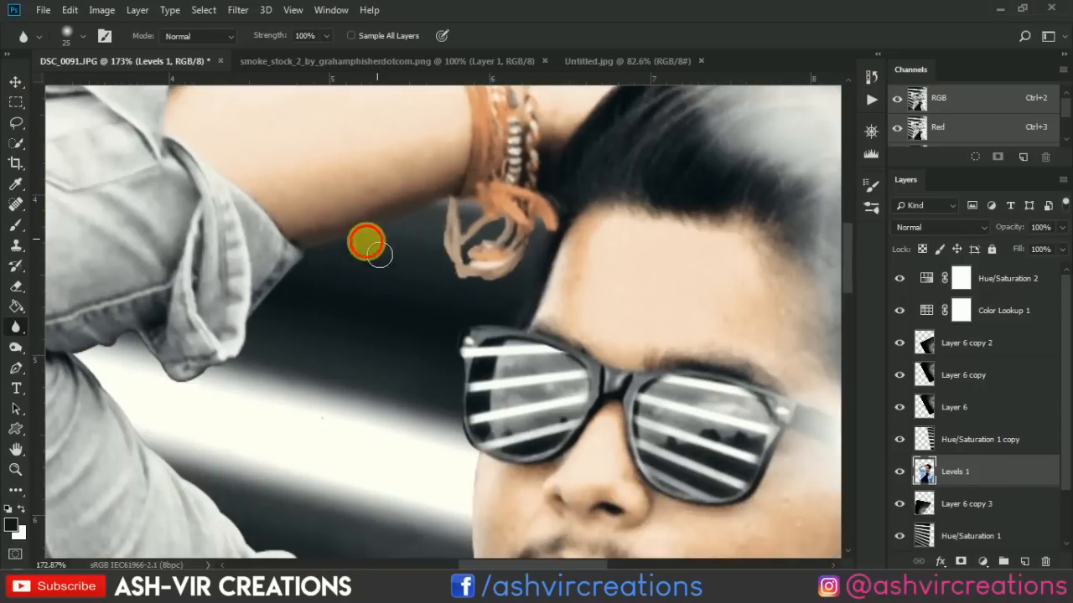
{"action": "left_click_drag", "start_coordinate": [277, 303], "coordinate": [328, 277]}
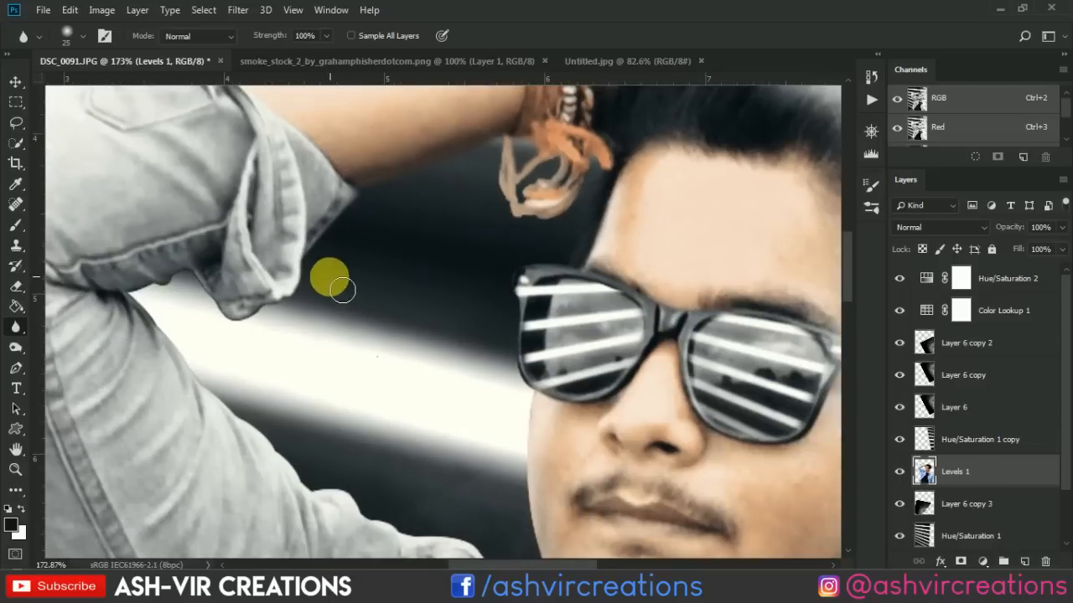
{"action": "mouse_move", "coordinate": [285, 310]}
{"action": "left_mouse_down"}
{"action": "mouse_move", "coordinate": [229, 317]}
{"action": "mouse_move", "coordinate": [194, 279]}
{"action": "mouse_move", "coordinate": [206, 289]}
{"action": "mouse_move", "coordinate": [145, 305]}
{"action": "mouse_move", "coordinate": [152, 319]}
{"action": "mouse_move", "coordinate": [311, 301]}
{"action": "mouse_move", "coordinate": [428, 393]}
{"action": "mouse_move", "coordinate": [533, 422]}
{"action": "mouse_move", "coordinate": [576, 402]}
{"action": "left_mouse_up"}
{"action": "scroll", "coordinate": [494, 138], "scroll_direction": "up", "scroll_amount": 2}
{"action": "left_click_drag", "start_coordinate": [550, 146], "coordinate": [556, 363]}
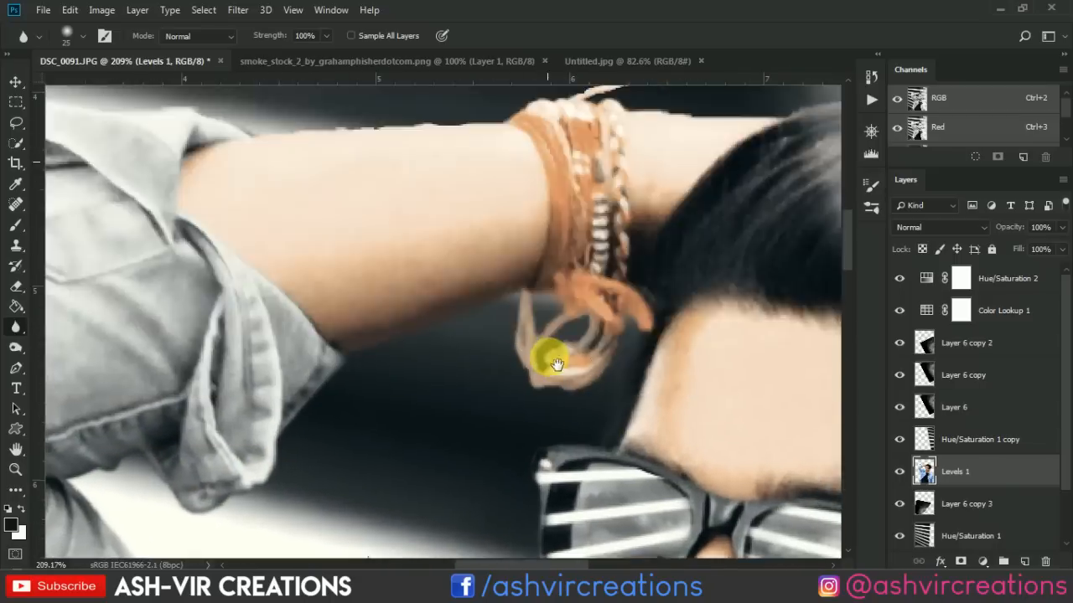
{"action": "scroll", "coordinate": [555, 364], "scroll_direction": "down", "scroll_amount": 4}
Soften the man's outline along the raised sleeve and the upper edge of the forearm with the Blur tool.
{"action": "left_click_drag", "start_coordinate": [352, 503], "coordinate": [537, 143]}
{"action": "left_click_drag", "start_coordinate": [335, 93], "coordinate": [477, 395]}
{"action": "left_click_drag", "start_coordinate": [410, 176], "coordinate": [332, 305]}
{"action": "left_click_drag", "start_coordinate": [641, 183], "coordinate": [554, 272]}
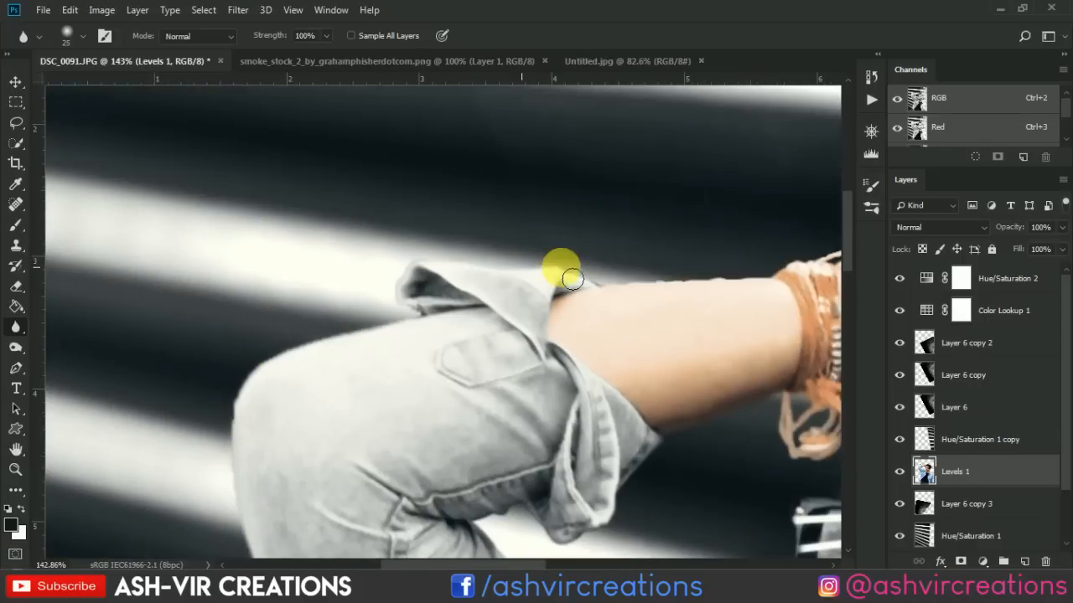
{"action": "left_click_drag", "start_coordinate": [670, 272], "coordinate": [539, 272]}
{"action": "left_click_drag", "start_coordinate": [796, 274], "coordinate": [461, 366]}
{"action": "left_click_drag", "start_coordinate": [712, 428], "coordinate": [373, 360]}
{"action": "left_click_drag", "start_coordinate": [372, 528], "coordinate": [371, 168]}
{"action": "left_click_drag", "start_coordinate": [365, 508], "coordinate": [467, 313]}
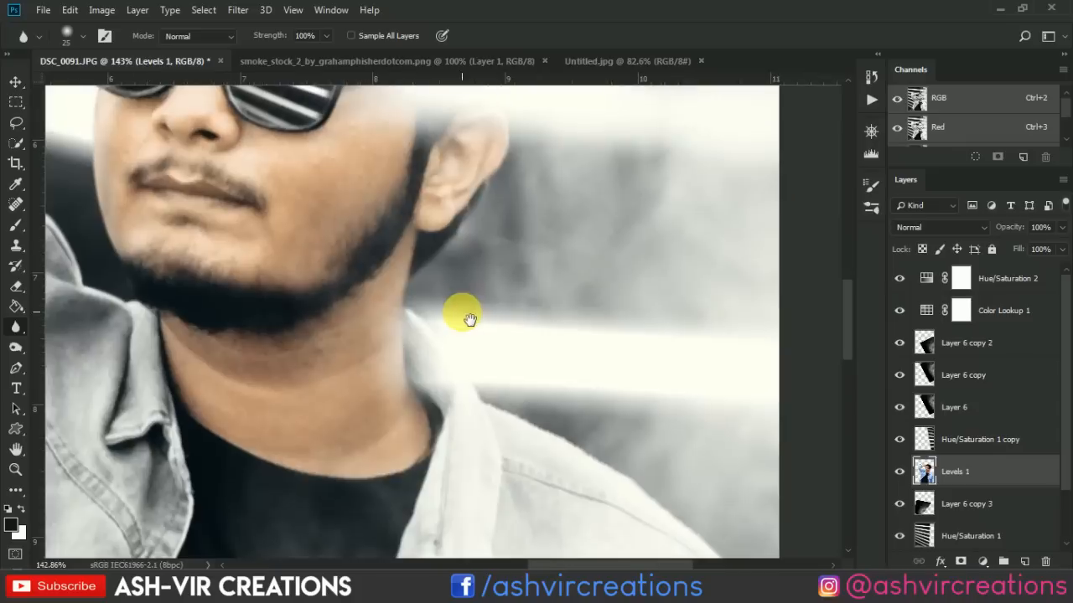
Continue blurring the man's remaining cut-out edges around the neck, shoulder, jacket and raised arm.
{"action": "left_click_drag", "start_coordinate": [706, 480], "coordinate": [557, 285]}
{"action": "left_click_drag", "start_coordinate": [503, 469], "coordinate": [568, 251]}
{"action": "left_click_drag", "start_coordinate": [126, 209], "coordinate": [537, 293]}
{"action": "left_click_drag", "start_coordinate": [126, 169], "coordinate": [445, 251]}
{"action": "left_click_drag", "start_coordinate": [327, 542], "coordinate": [383, 341]}
{"action": "left_click_drag", "start_coordinate": [369, 524], "coordinate": [462, 363]}
{"action": "left_click_drag", "start_coordinate": [519, 118], "coordinate": [471, 354]}
{"action": "left_click_drag", "start_coordinate": [540, 100], "coordinate": [493, 338]}
{"action": "left_click_drag", "start_coordinate": [327, 117], "coordinate": [536, 469]}
{"action": "scroll", "coordinate": [445, 187], "scroll_direction": "down", "scroll_amount": 5}
{"action": "scroll", "coordinate": [757, 167], "scroll_direction": "up", "scroll_amount": 4}
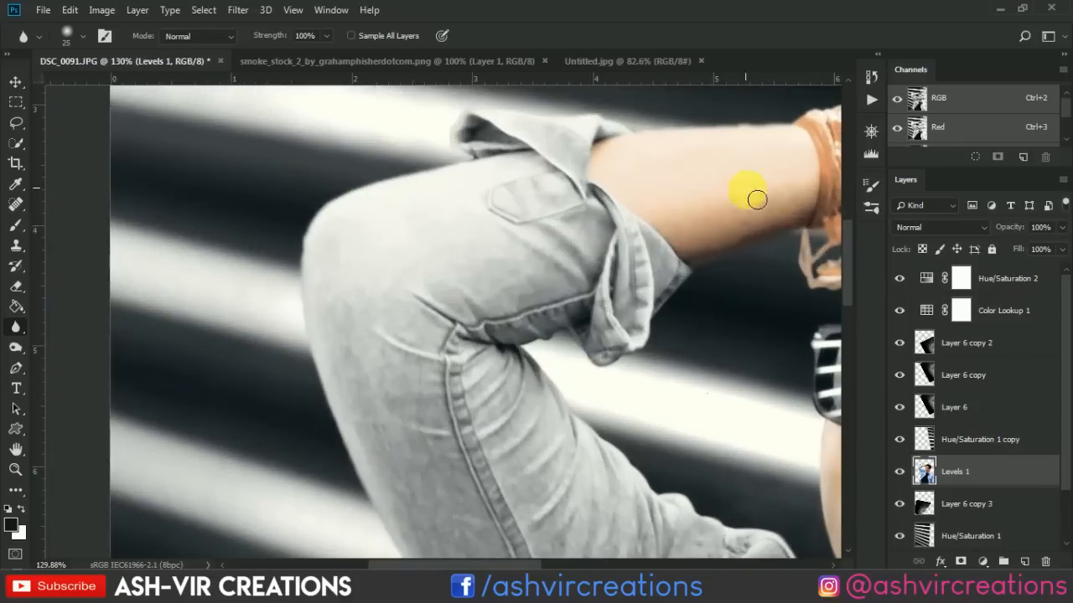
{"action": "left_click_drag", "start_coordinate": [589, 214], "coordinate": [261, 279]}
{"action": "scroll", "coordinate": [466, 445], "scroll_direction": "up", "scroll_amount": 5}
{"action": "scroll", "coordinate": [578, 385], "scroll_direction": "down", "scroll_amount": 4}
{"action": "left_click_drag", "start_coordinate": [641, 101], "coordinate": [570, 292]}
{"action": "scroll", "coordinate": [351, 268], "scroll_direction": "down", "scroll_amount": 9}
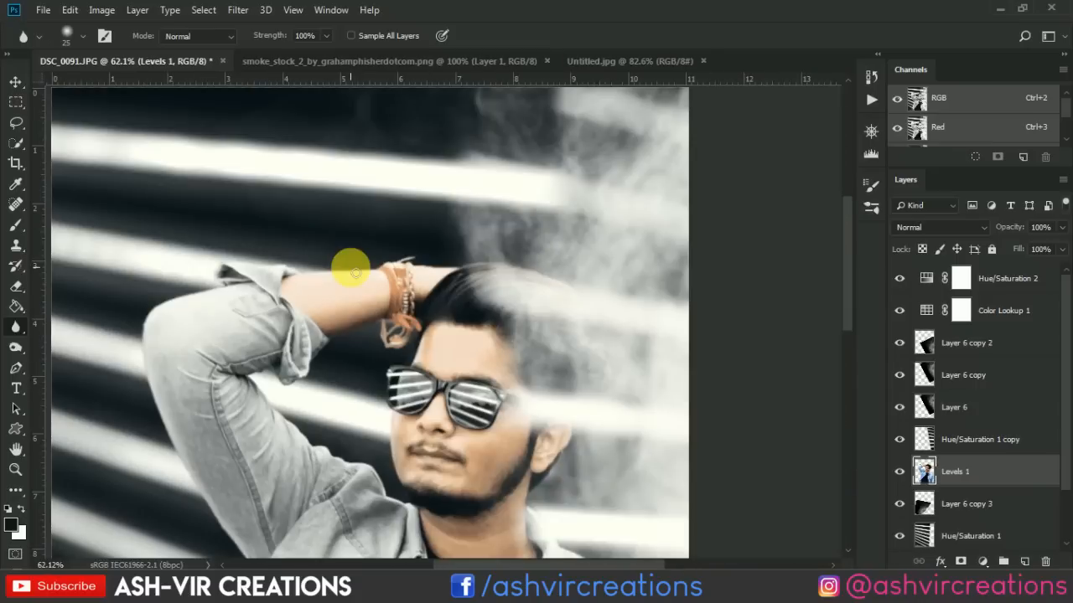
Apply the Sharpen filter to the man's merged Levels 1 layer and check the face close up.
{"action": "key", "text": "v"}
{"action": "scroll", "coordinate": [377, 289], "scroll_direction": "down", "scroll_amount": 3}
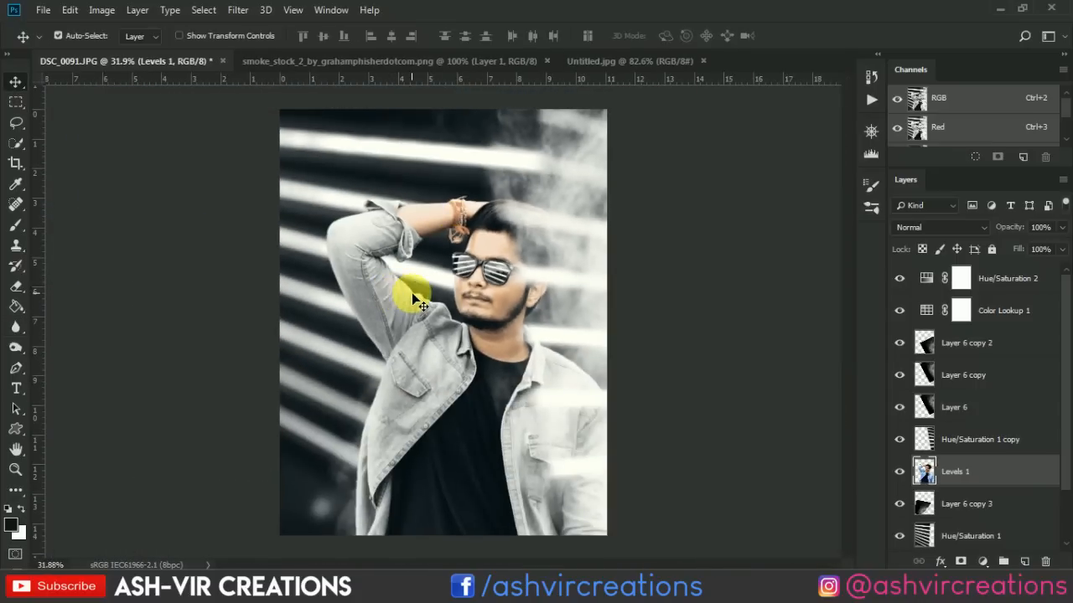
{"action": "scroll", "coordinate": [457, 292], "scroll_direction": "down", "scroll_amount": 1}
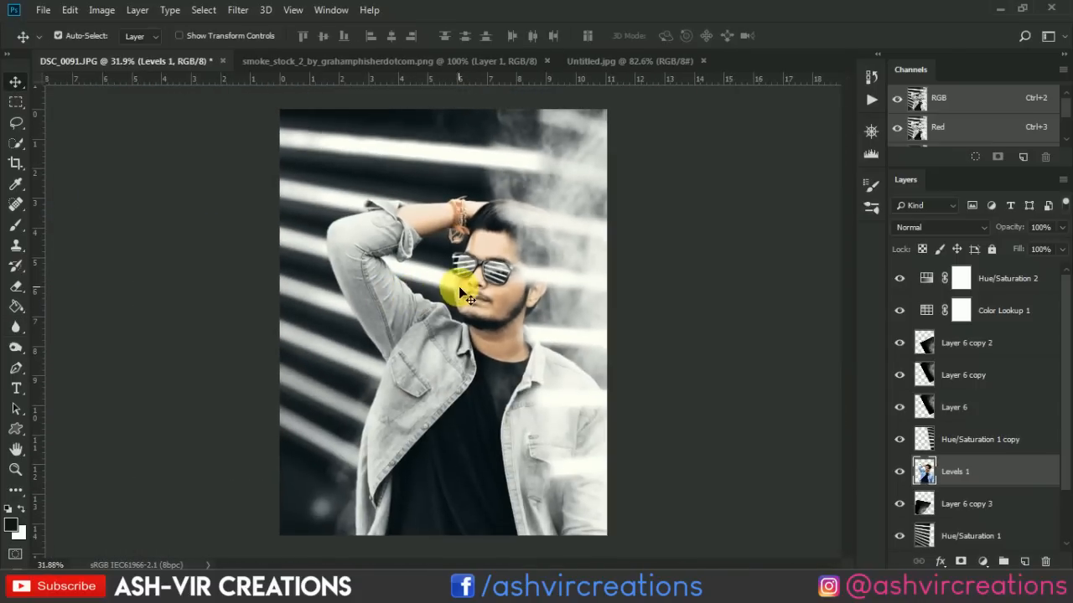
{"action": "left_click", "coordinate": [239, 11]}
{"action": "mouse_move", "coordinate": [395, 277]}
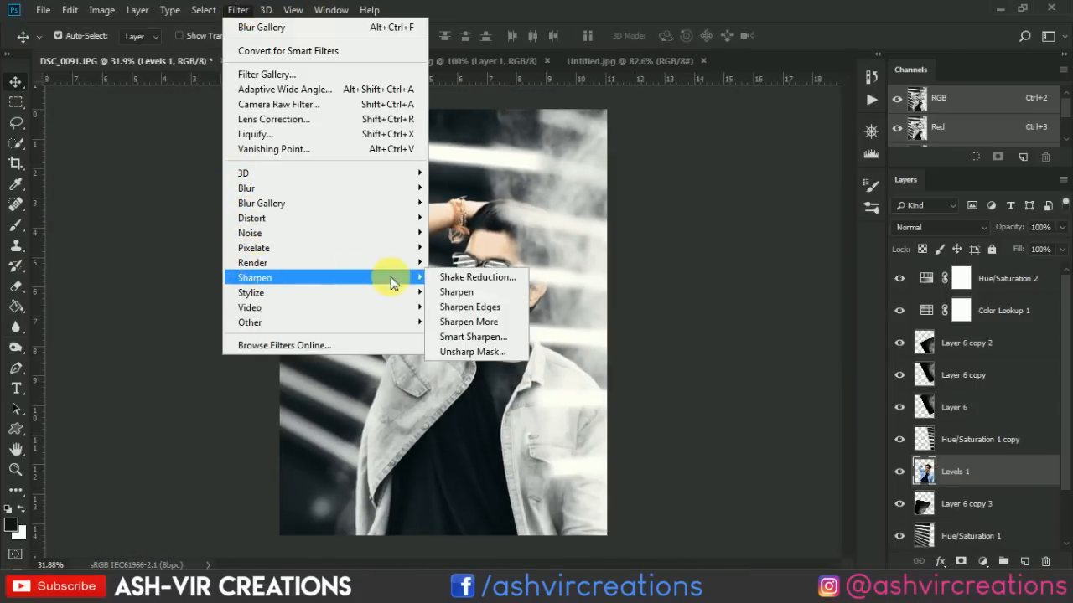
{"action": "left_click", "coordinate": [460, 293]}
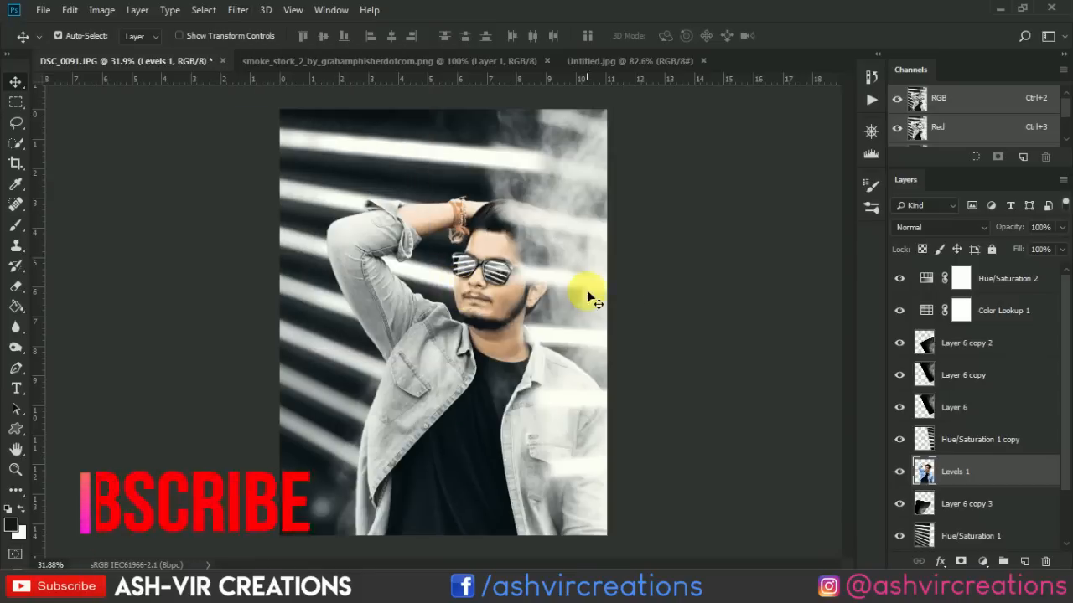
{"action": "scroll", "coordinate": [489, 268], "scroll_direction": "up", "scroll_amount": 5}
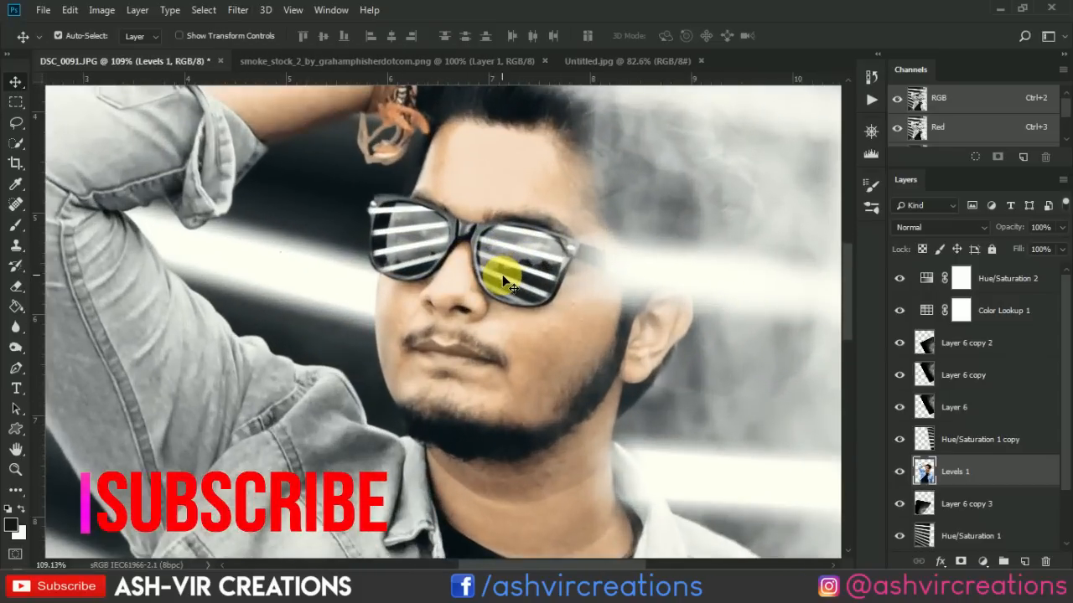
{"action": "scroll", "coordinate": [506, 284], "scroll_direction": "down", "scroll_amount": 8}
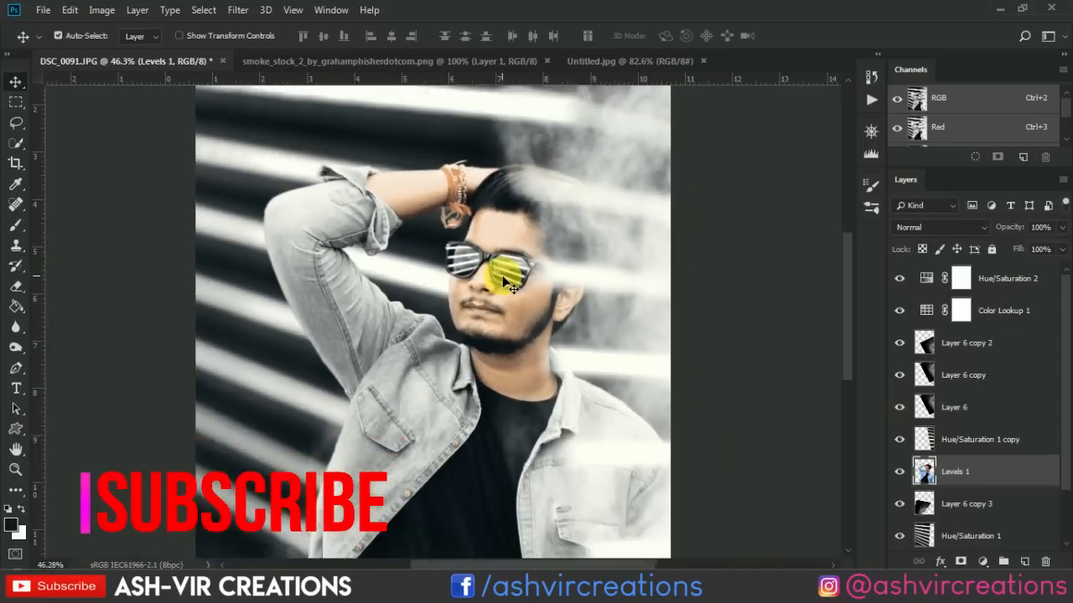
{"action": "scroll", "coordinate": [511, 287], "scroll_direction": "up", "scroll_amount": 1}
{"action": "scroll", "coordinate": [969, 495], "scroll_direction": "down", "scroll_amount": 2}
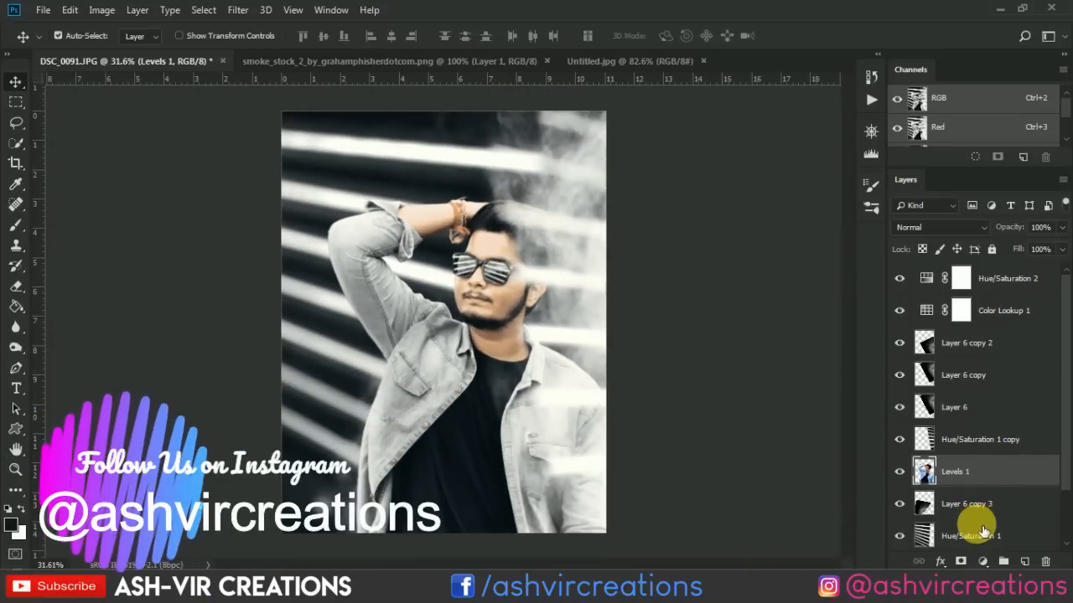
Merge all the composite's layers from Layer 5 up to Hue/Saturation 2 into one, leaving the original Layer 0 separate.
{"action": "left_click", "coordinate": [977, 471]}
{"action": "left_click", "coordinate": [988, 506]}
{"action": "scroll", "coordinate": [984, 490], "scroll_direction": "up", "scroll_amount": 2}
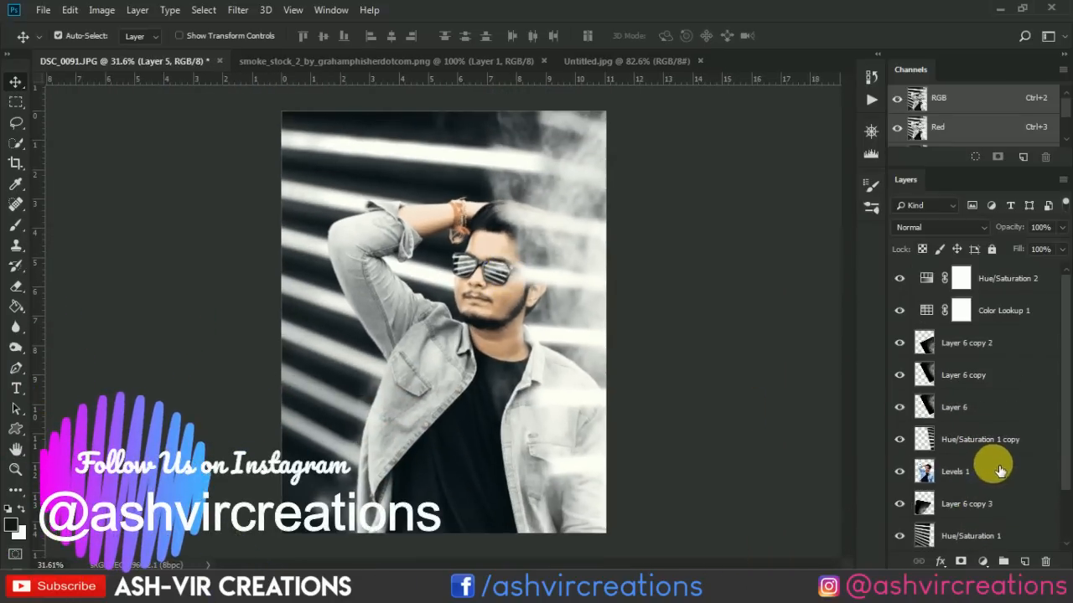
{"action": "left_click", "coordinate": [1010, 279], "text": "shift"}
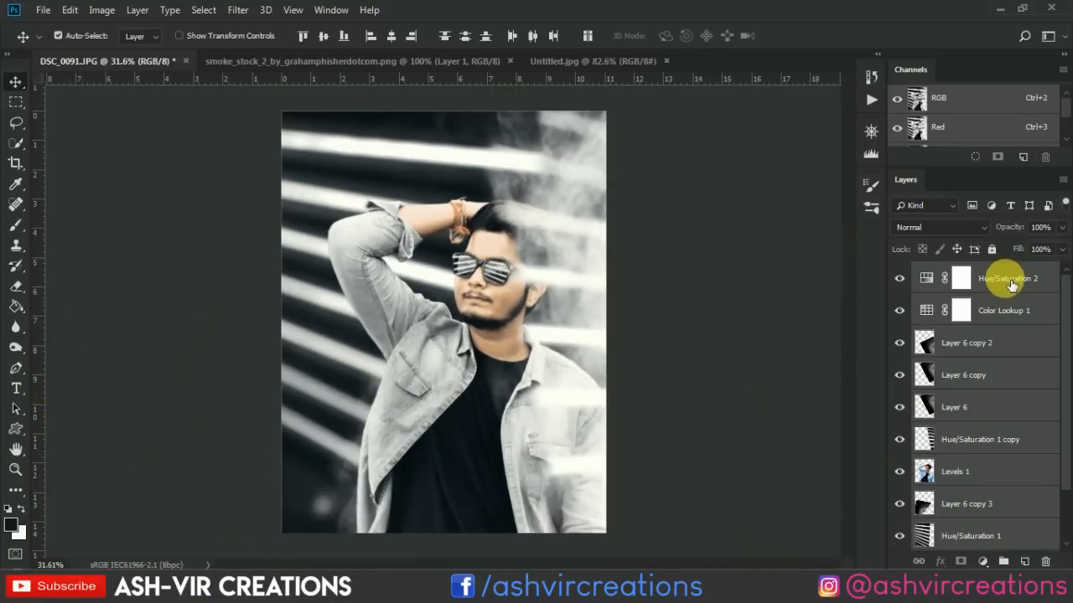
{"action": "right_click", "coordinate": [1010, 282]}
{"action": "left_click", "coordinate": [853, 436]}
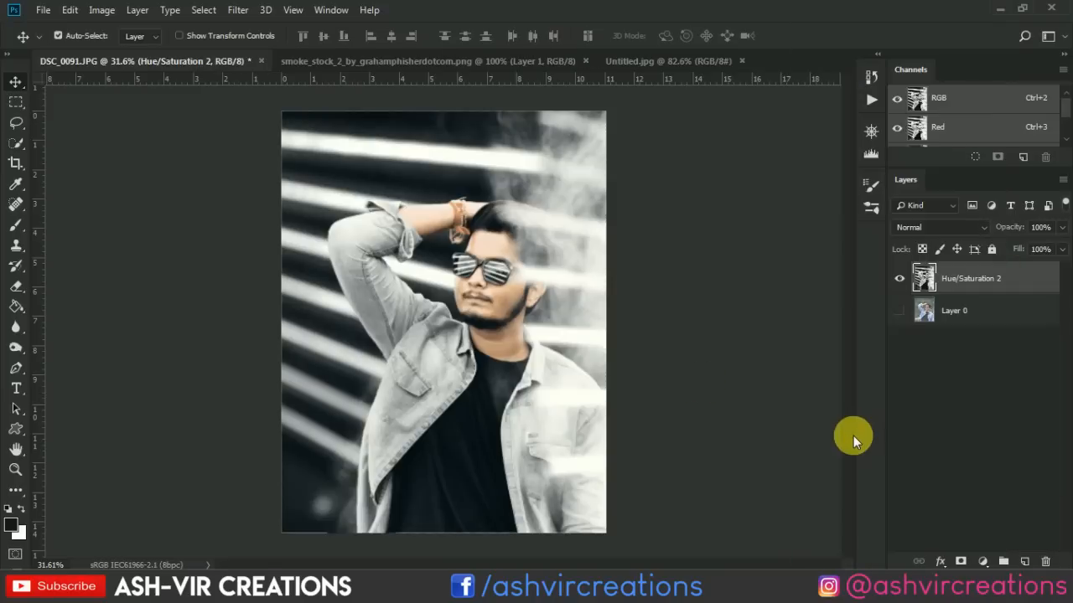
{"action": "key", "text": "c"}
{"action": "key", "text": "Escape"}
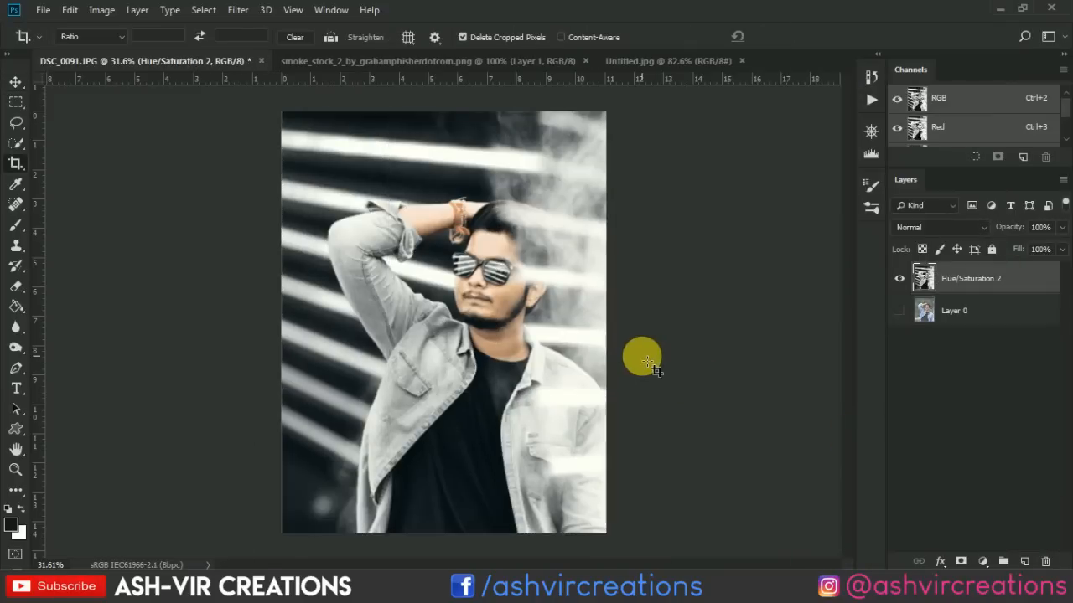
{"action": "key", "text": "v"}
Close the smoke stock document and arrange the reference and the composite side by side in a 2-up Vertical layout, fitted for comparison.
{"action": "scroll", "coordinate": [644, 367], "scroll_direction": "up", "scroll_amount": 1}
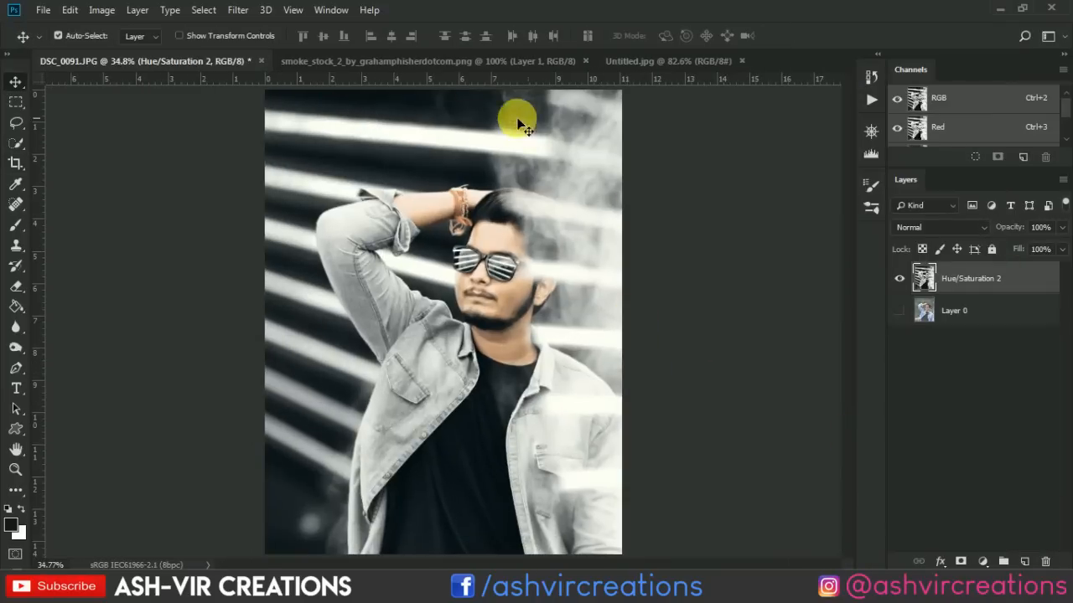
{"action": "left_click", "coordinate": [584, 60]}
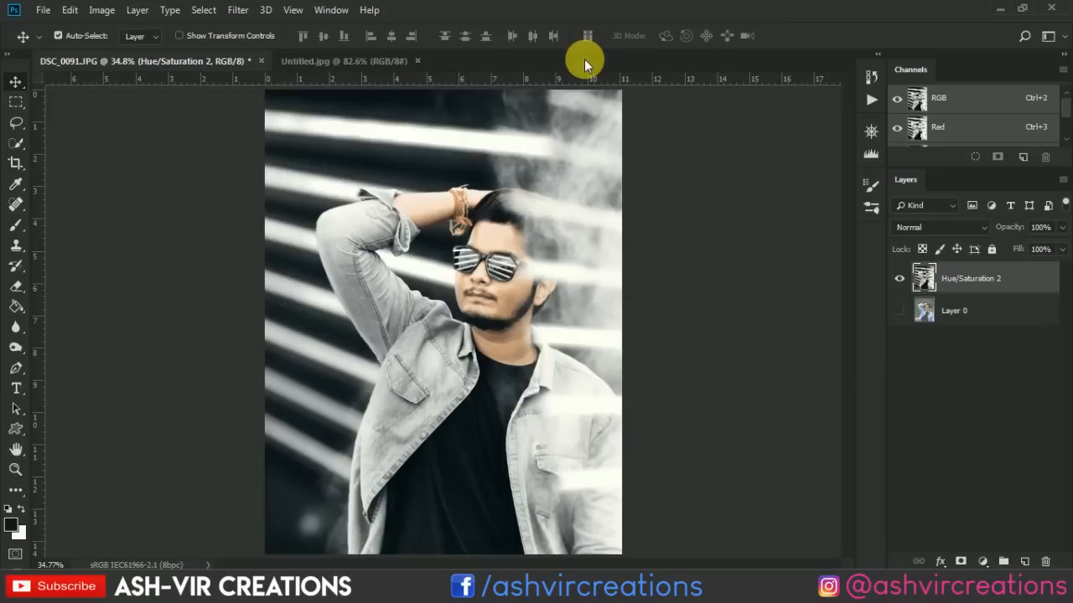
{"action": "left_click", "coordinate": [379, 58]}
{"action": "left_click", "coordinate": [331, 10]}
{"action": "mouse_move", "coordinate": [461, 10]}
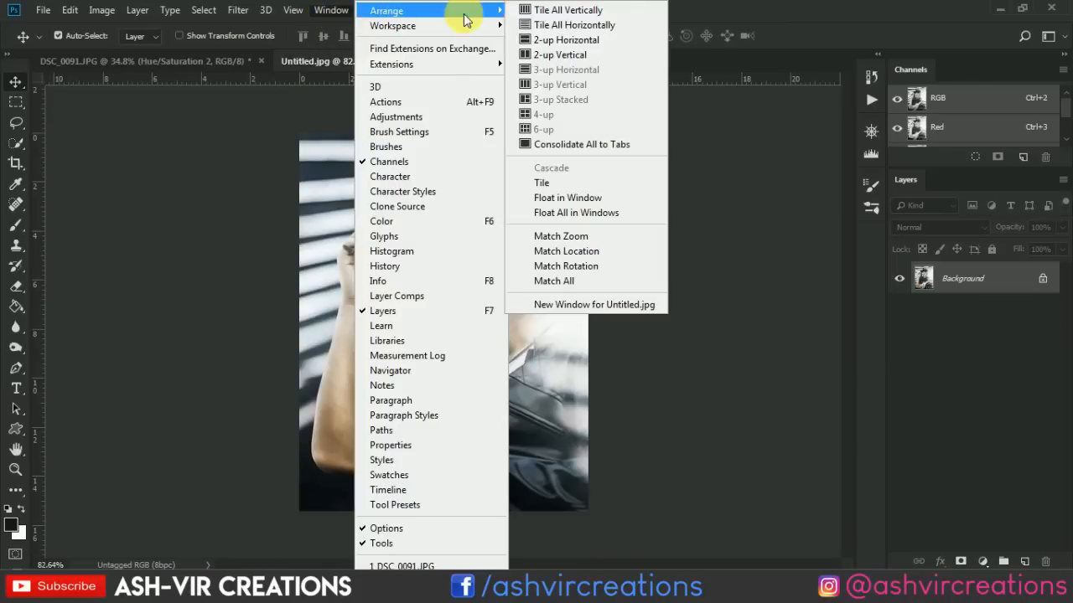
{"action": "left_click", "coordinate": [573, 53]}
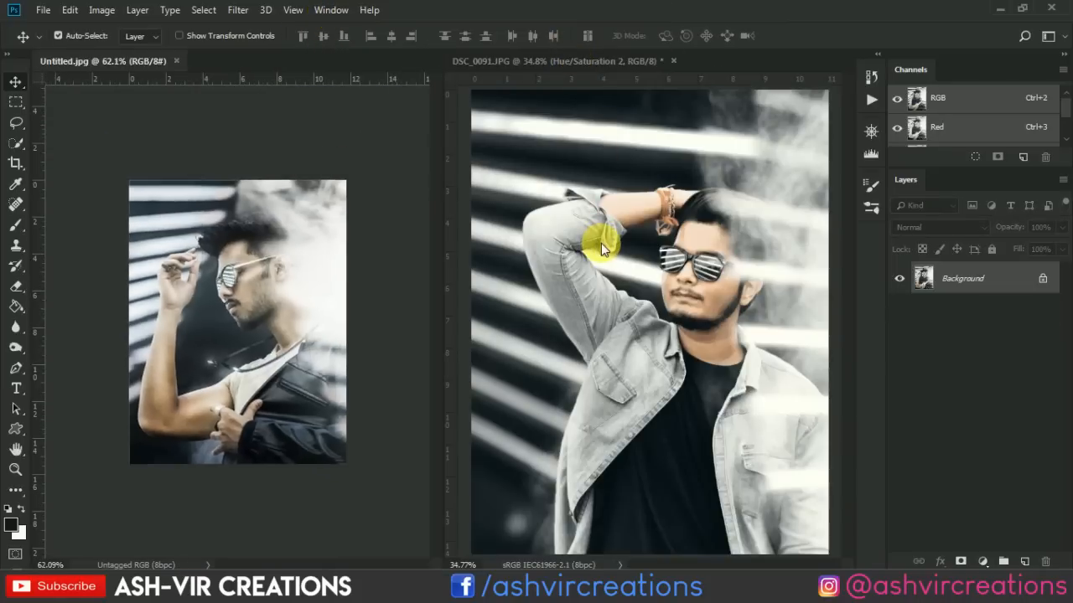
{"action": "scroll", "coordinate": [601, 243], "scroll_direction": "up", "scroll_amount": 1}
{"action": "left_click", "coordinate": [644, 241]}
{"action": "scroll", "coordinate": [644, 241], "scroll_direction": "up", "scroll_amount": 1}
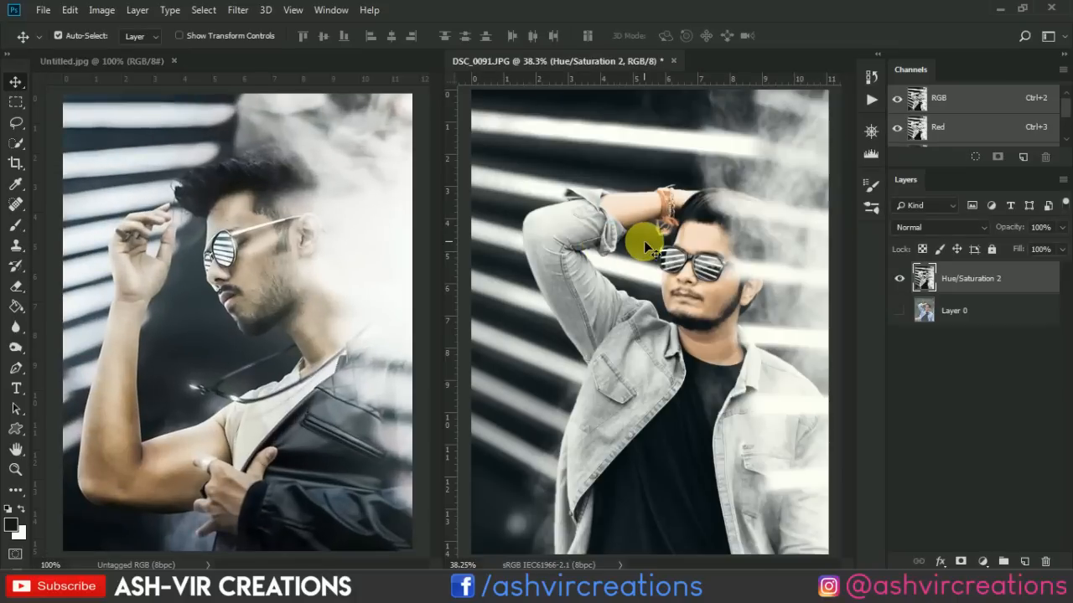
{"action": "scroll", "coordinate": [644, 241], "scroll_direction": "down", "scroll_amount": 1}
Show Layer 0 and repeatedly hide and show the merged Hue/Saturation 2 layer to compare the original photo, the edit and the reference.
{"action": "left_click", "coordinate": [899, 278]}
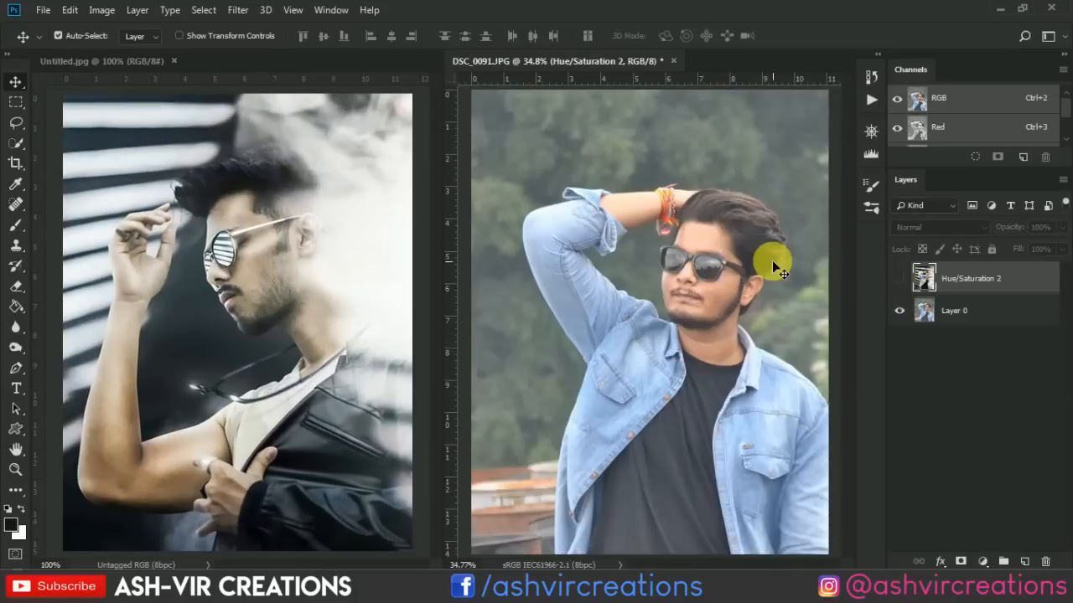
{"action": "scroll", "coordinate": [771, 260], "scroll_direction": "down", "scroll_amount": 1}
{"action": "scroll", "coordinate": [771, 260], "scroll_direction": "up", "scroll_amount": 1}
{"action": "left_click", "coordinate": [899, 279]}
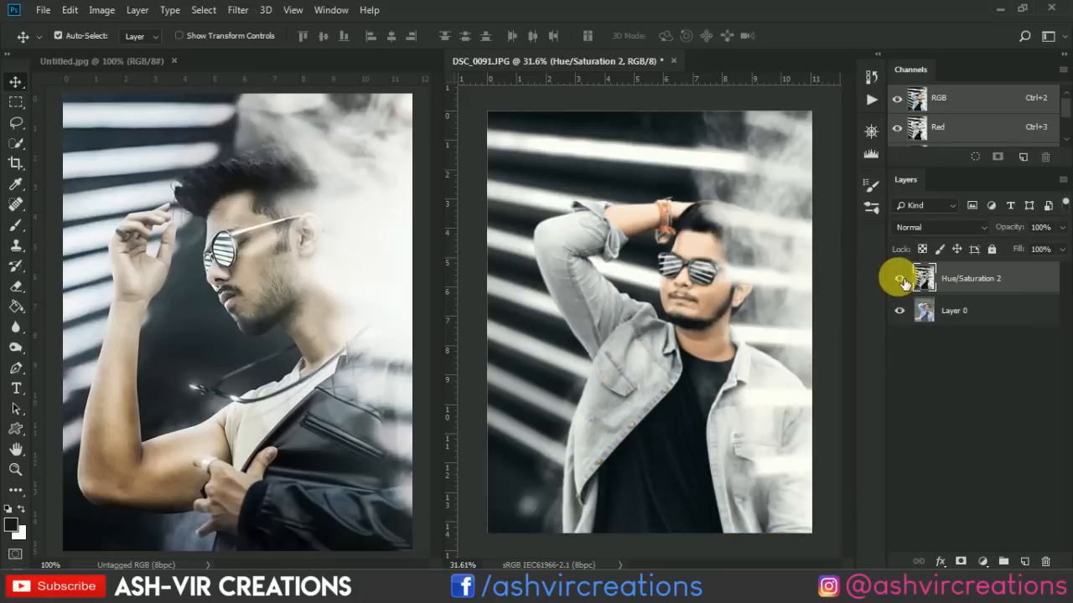
{"action": "left_click", "coordinate": [899, 278]}
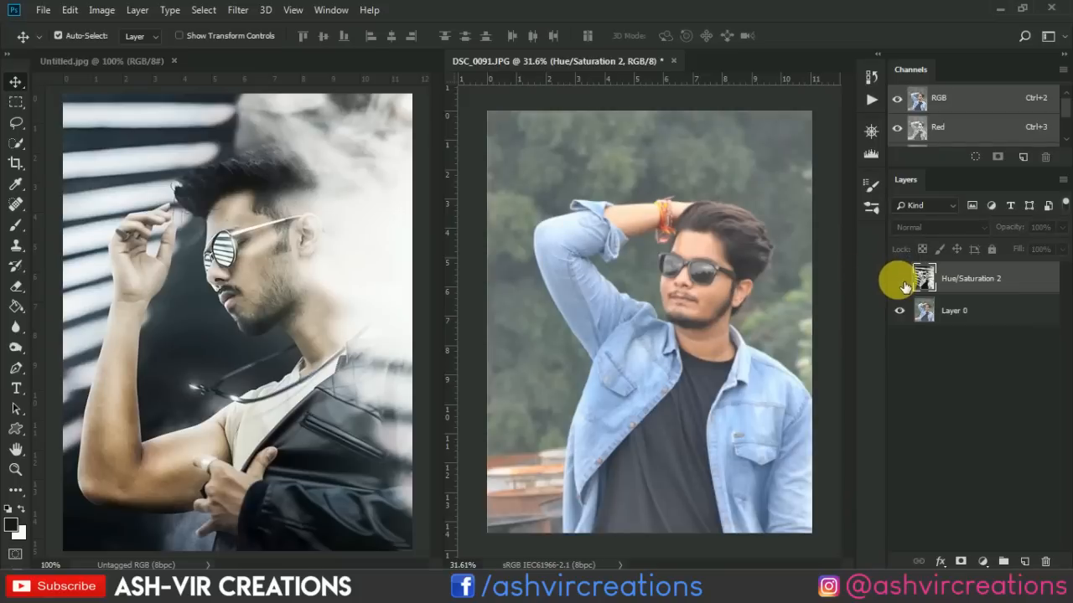
{"action": "left_click", "coordinate": [900, 278]}
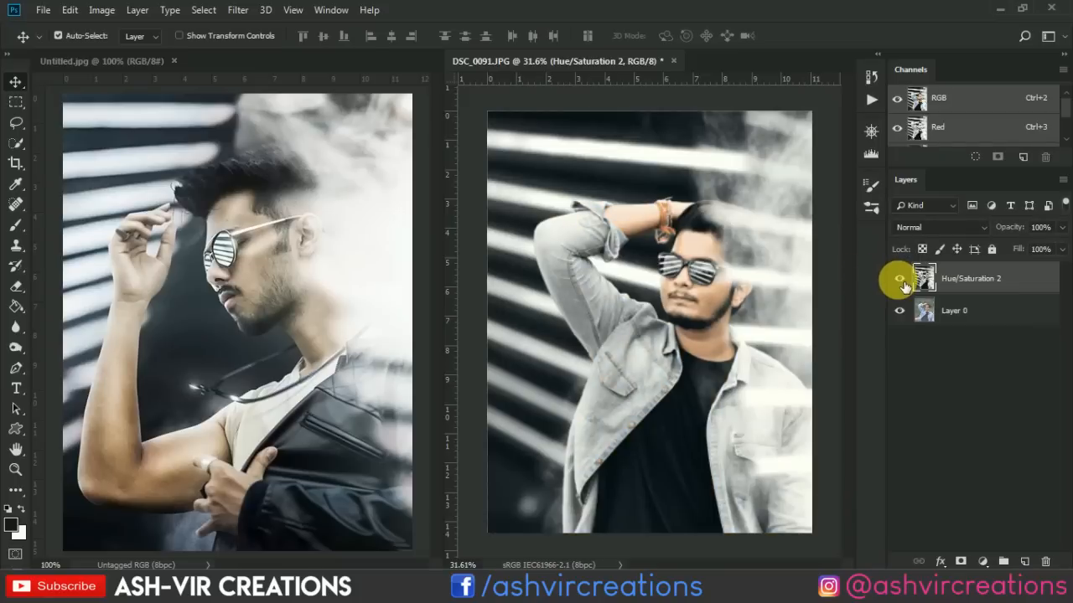
{"action": "left_click", "coordinate": [899, 278]}
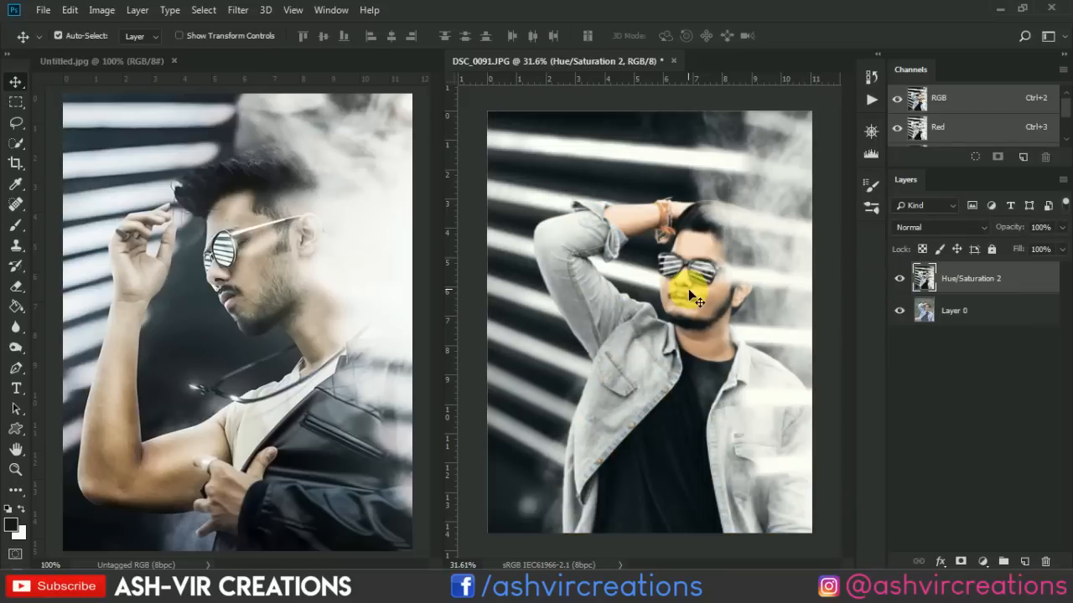
{"action": "scroll", "coordinate": [688, 288], "scroll_direction": "up", "scroll_amount": 1}
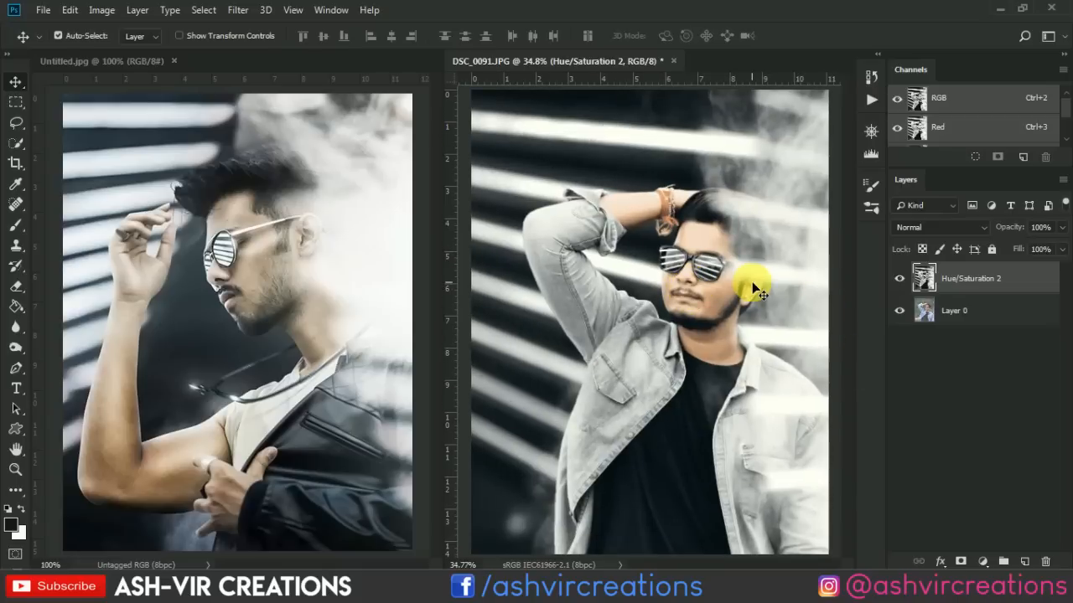
{"action": "scroll", "coordinate": [758, 290], "scroll_direction": "down", "scroll_amount": 1}
{"action": "left_click", "coordinate": [897, 282]}
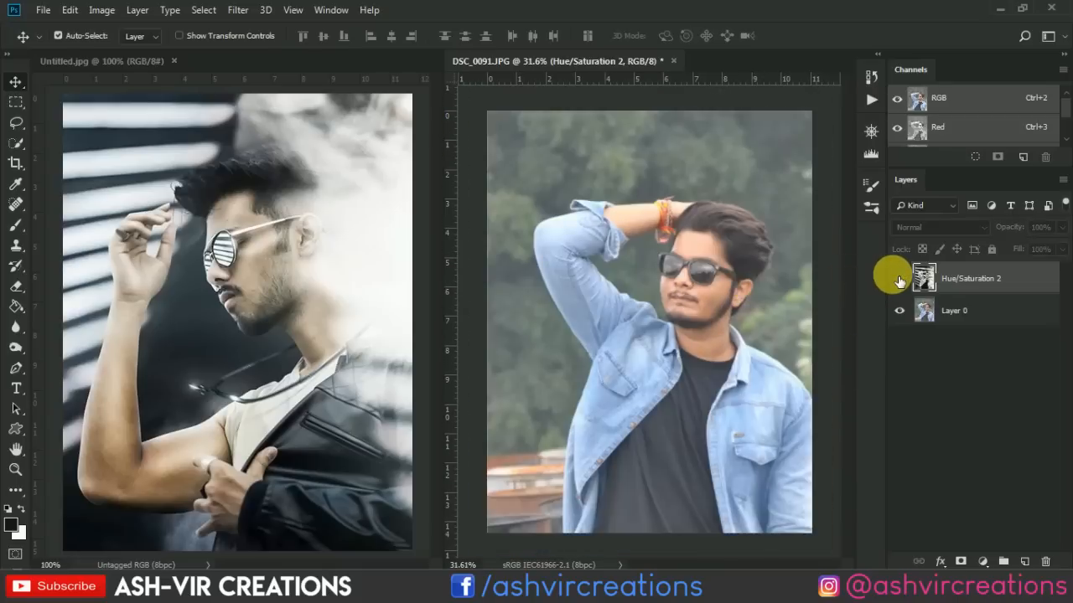
{"action": "left_click", "coordinate": [898, 281]}
{"action": "scroll", "coordinate": [802, 281], "scroll_direction": "up", "scroll_amount": 1}
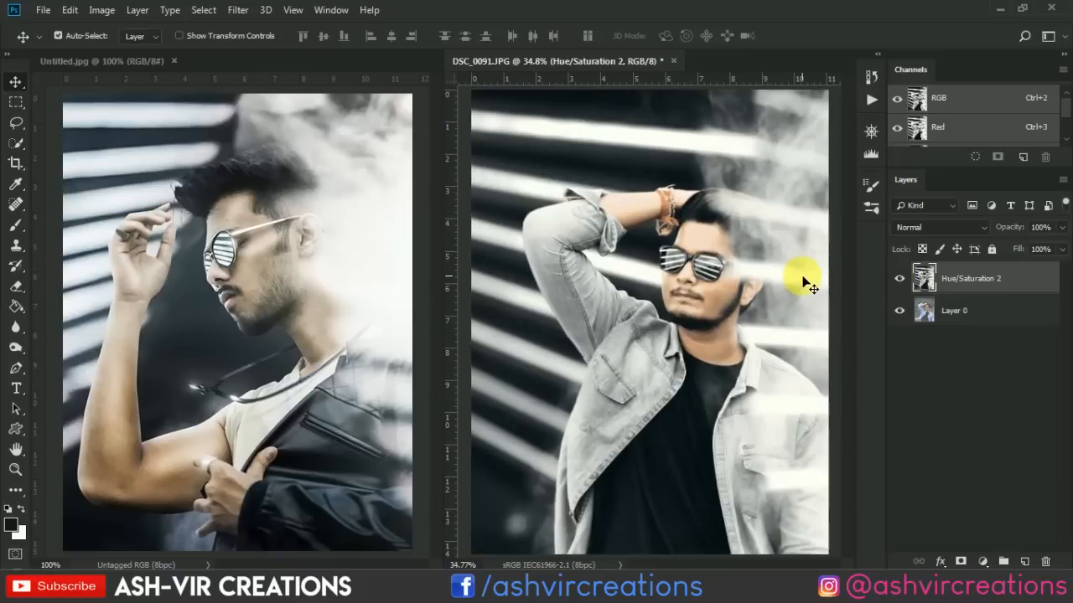
{"action": "scroll", "coordinate": [806, 285], "scroll_direction": "down", "scroll_amount": 1}
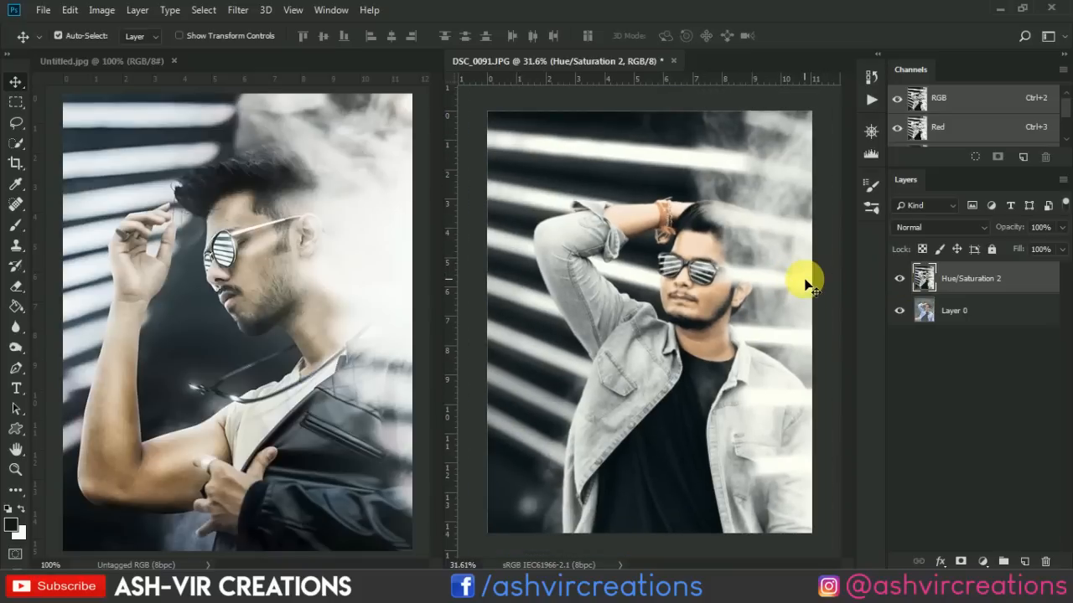
{"action": "left_click", "coordinate": [900, 282]}
{"action": "left_click", "coordinate": [900, 282]}
{"action": "scroll", "coordinate": [844, 285], "scroll_direction": "up", "scroll_amount": 1}
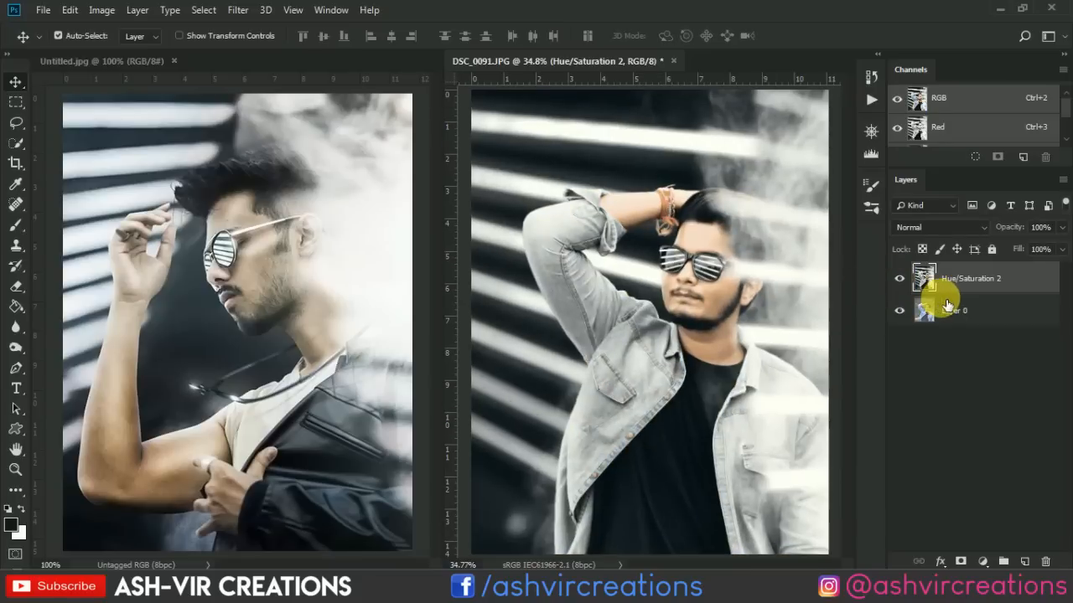